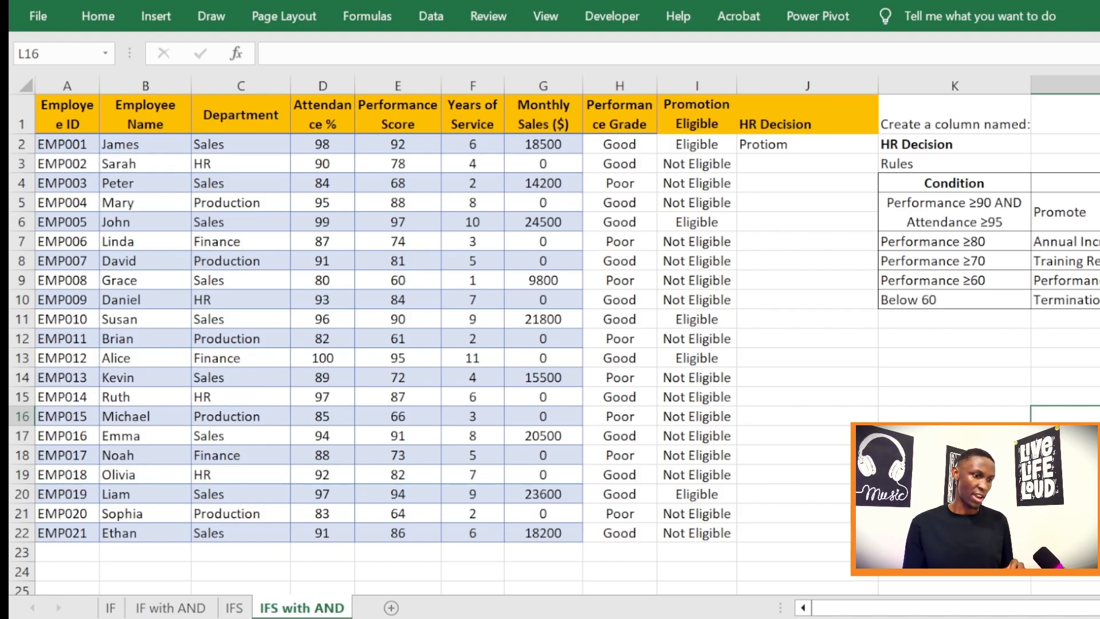
- Switch to the IF sheet and highlight the employee data from Employee ID through Monthly Sales
left_click(111, 608)
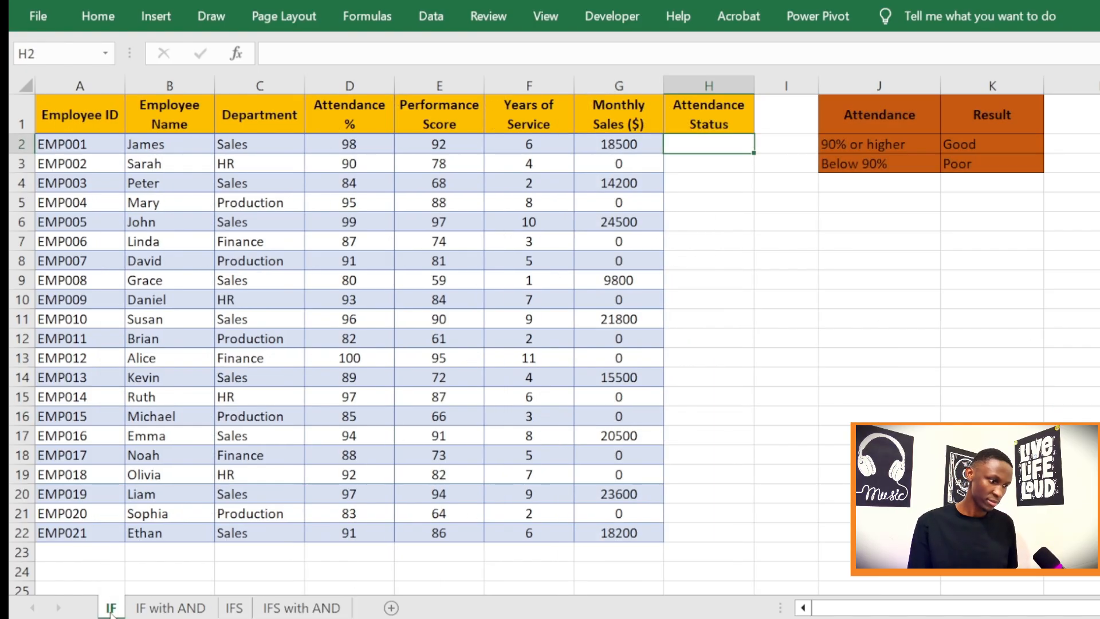
left_click(759, 354)
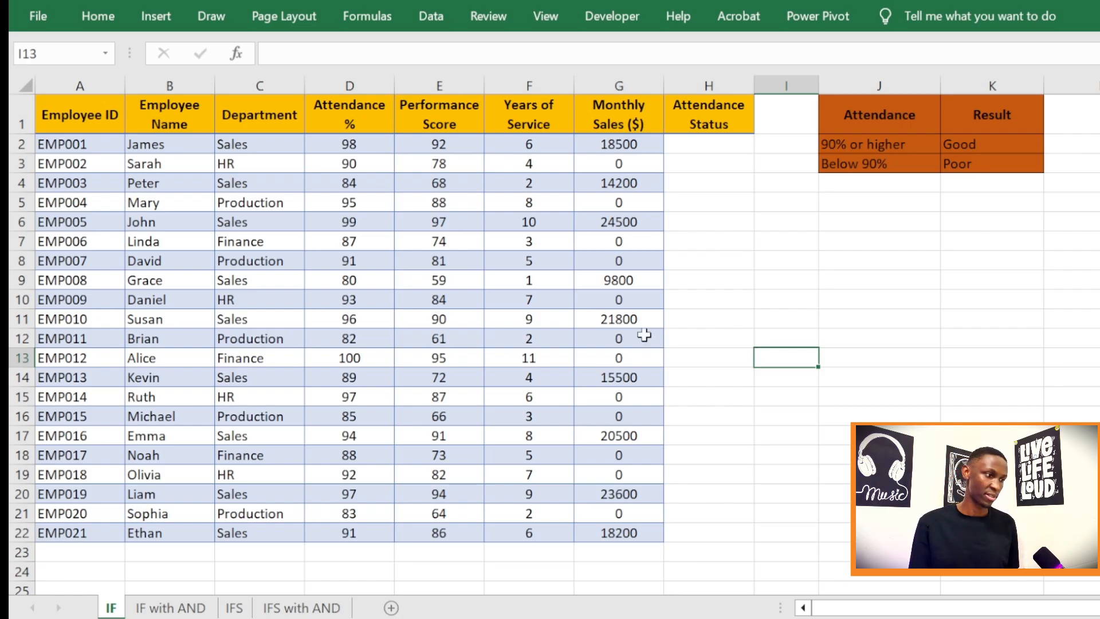
left_click_drag(73, 117, 665, 538)
left_click(682, 335)
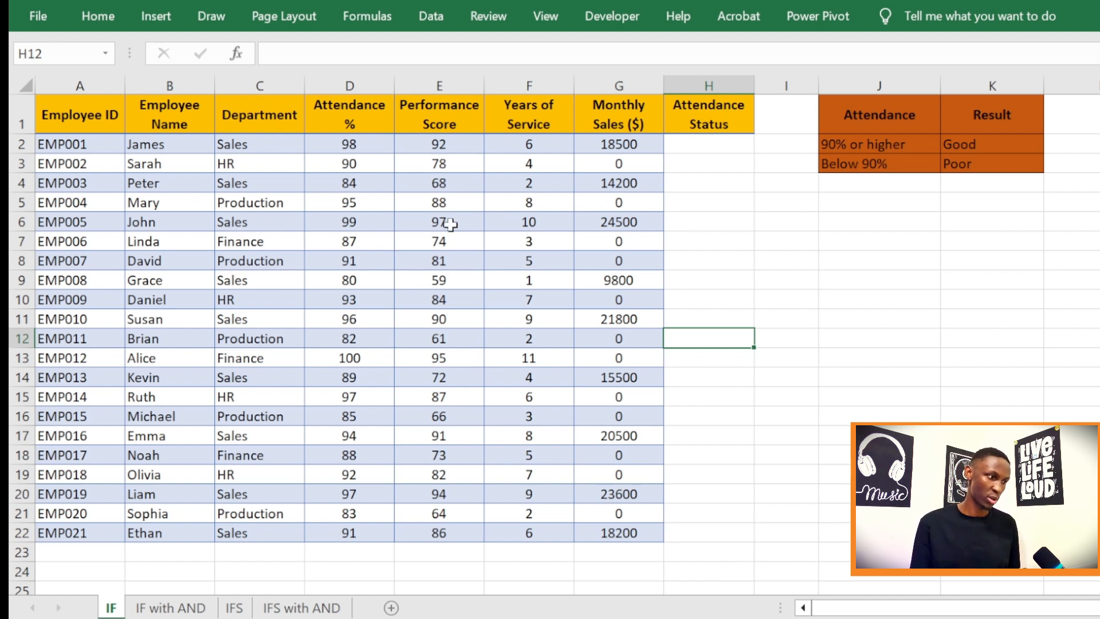
left_click_drag(66, 122, 621, 533)
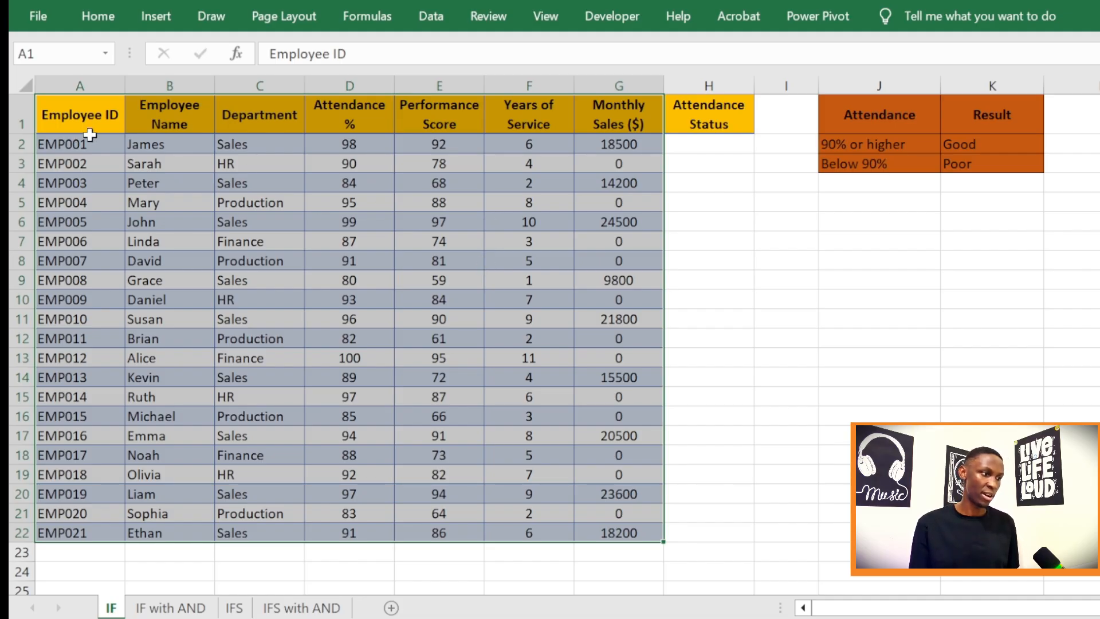
- Examine each column header from Employee ID to Attendance Status, along with the Attendance and Result rules table
left_click(90, 118)
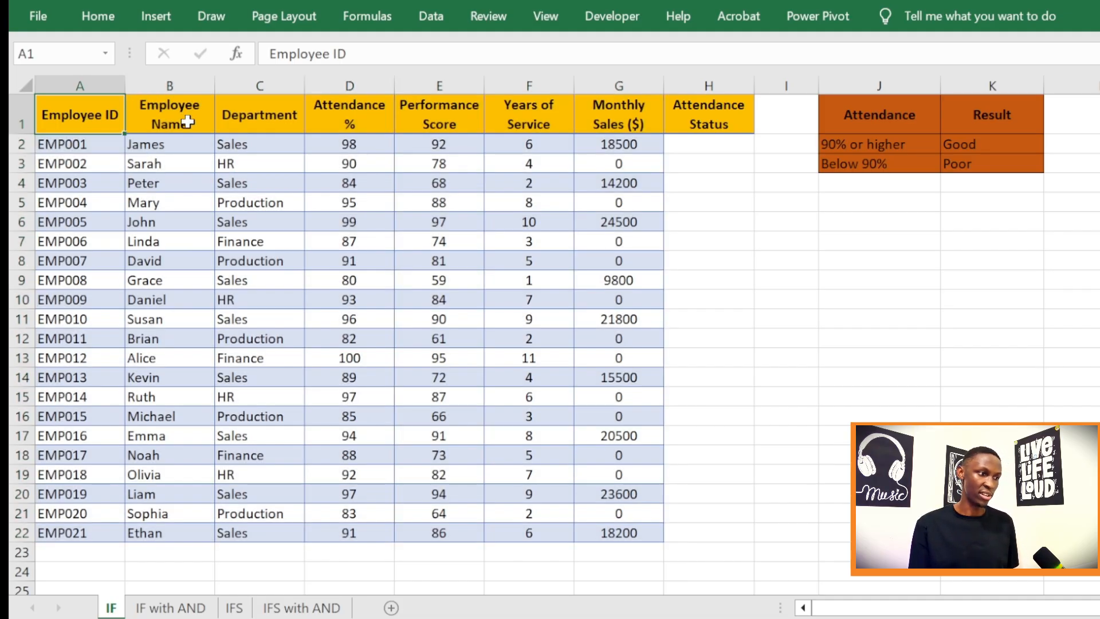
left_click(189, 118)
left_click(289, 115)
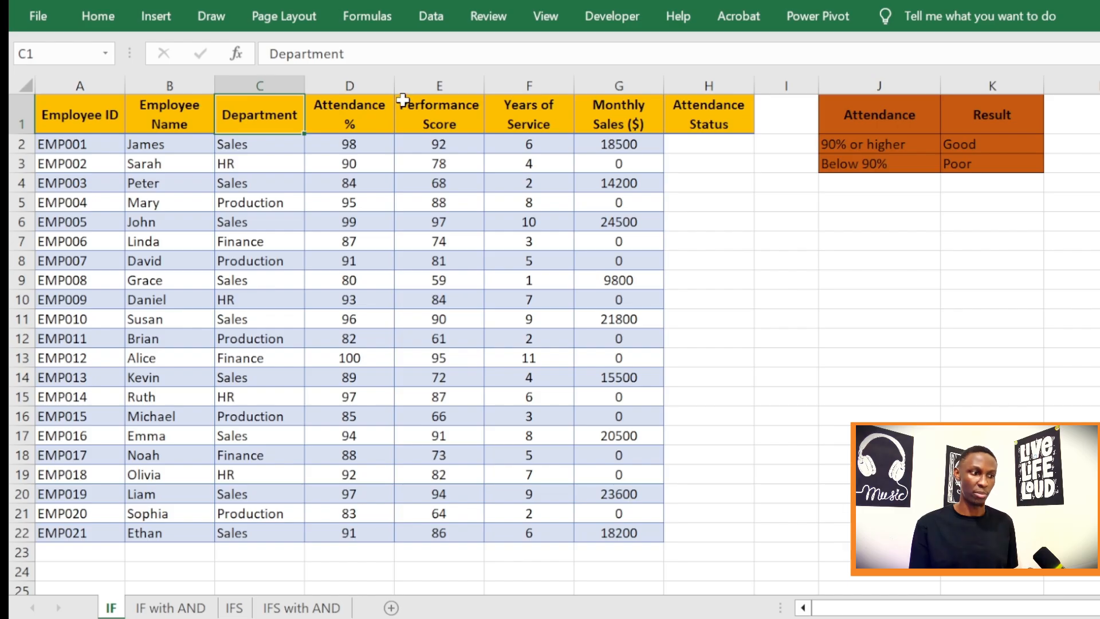
left_click(379, 115)
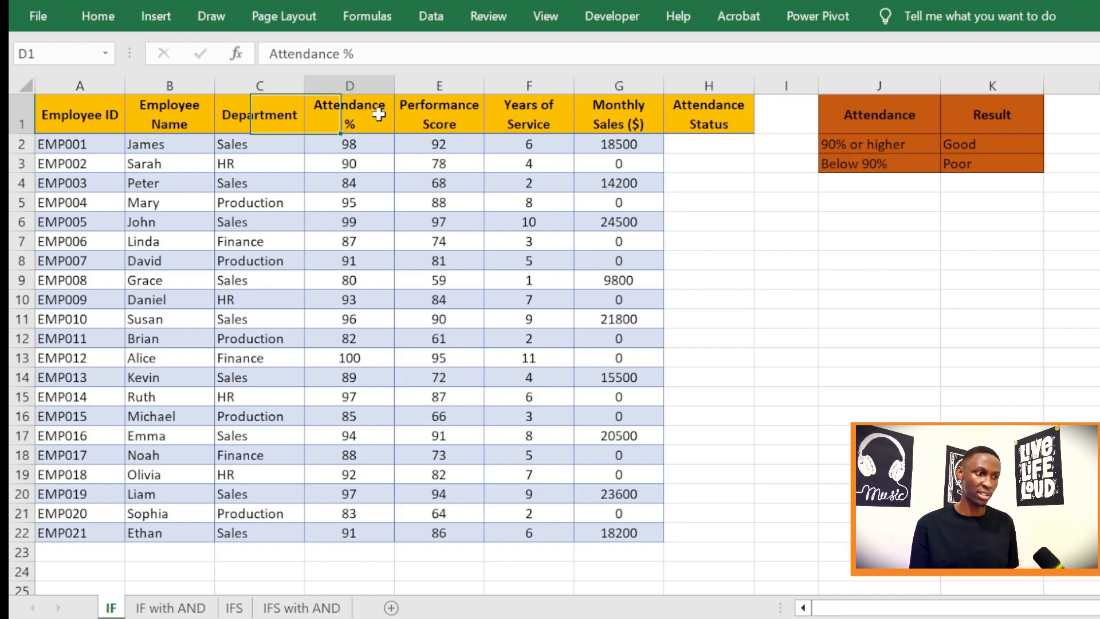
left_click(465, 117)
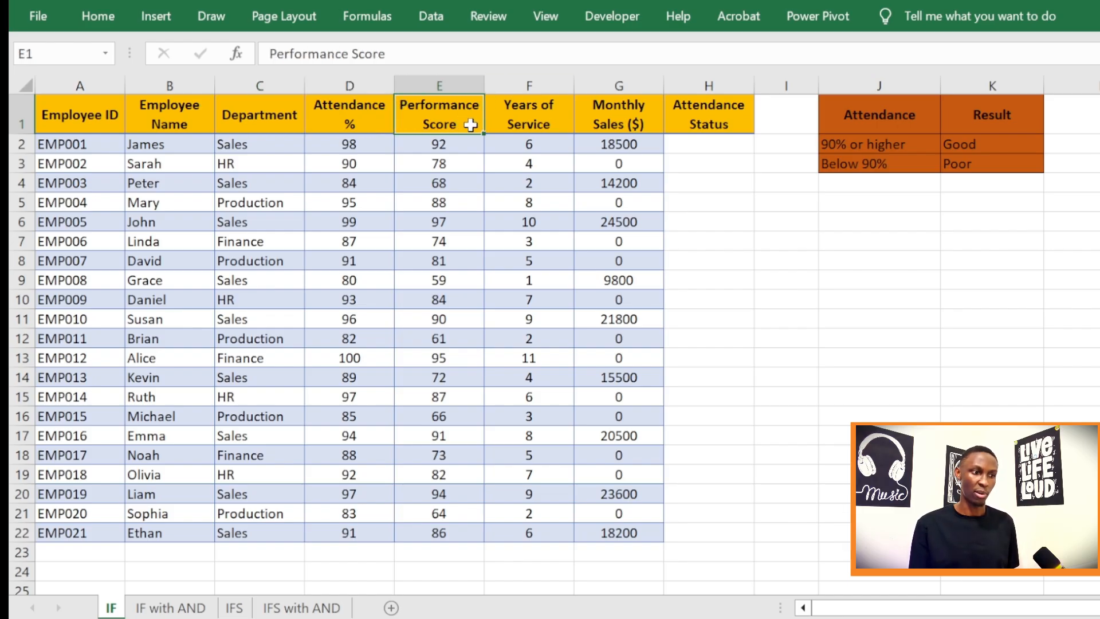
left_click(543, 112)
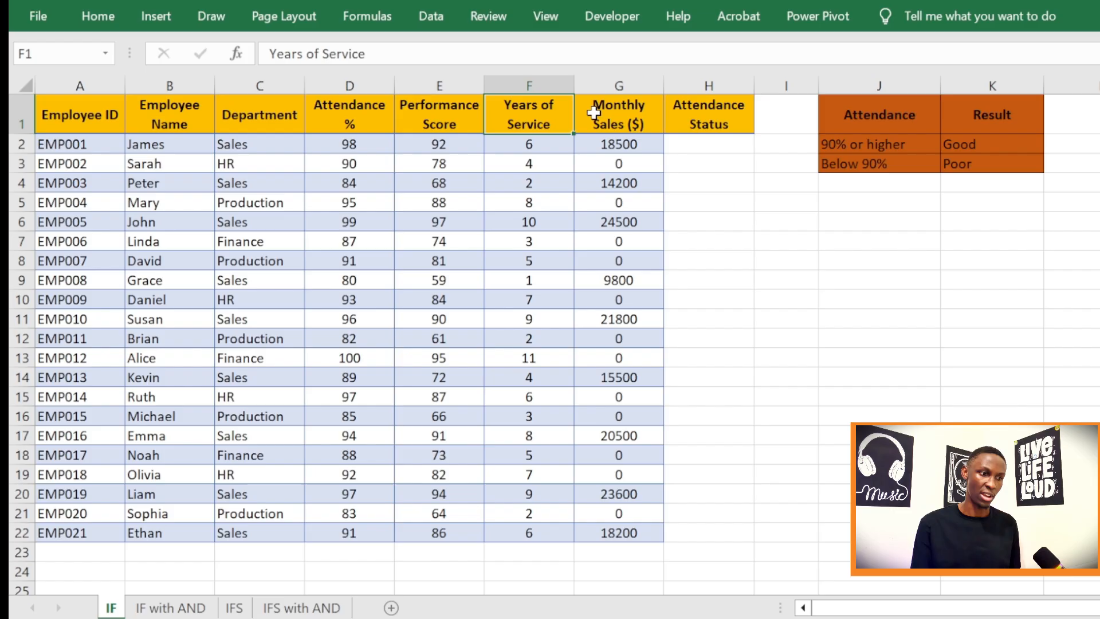
left_click(635, 115)
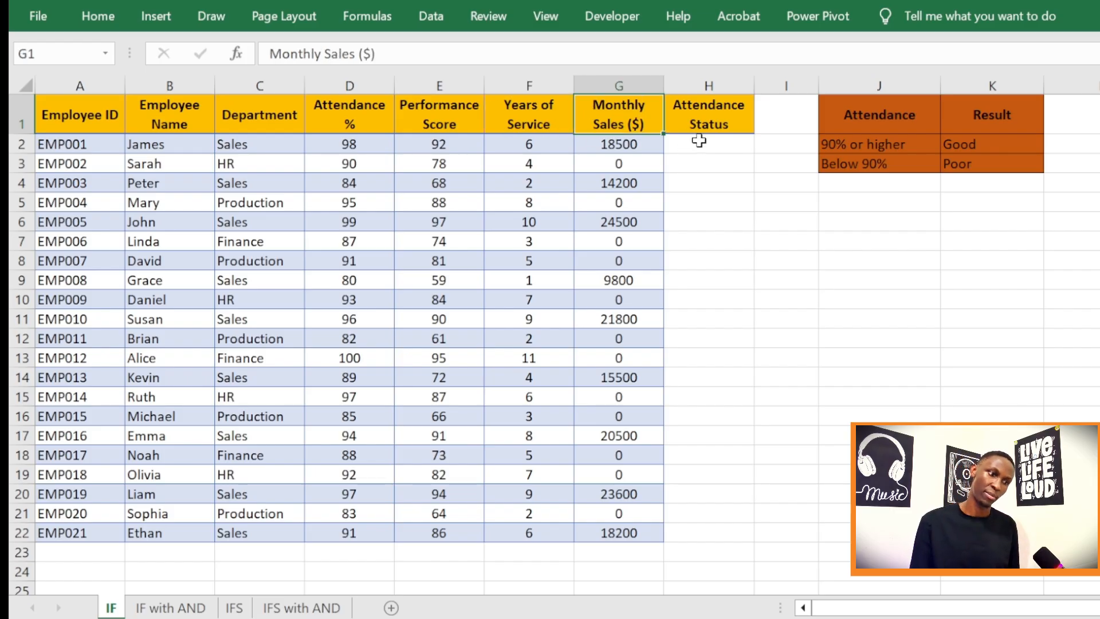
left_click(721, 122)
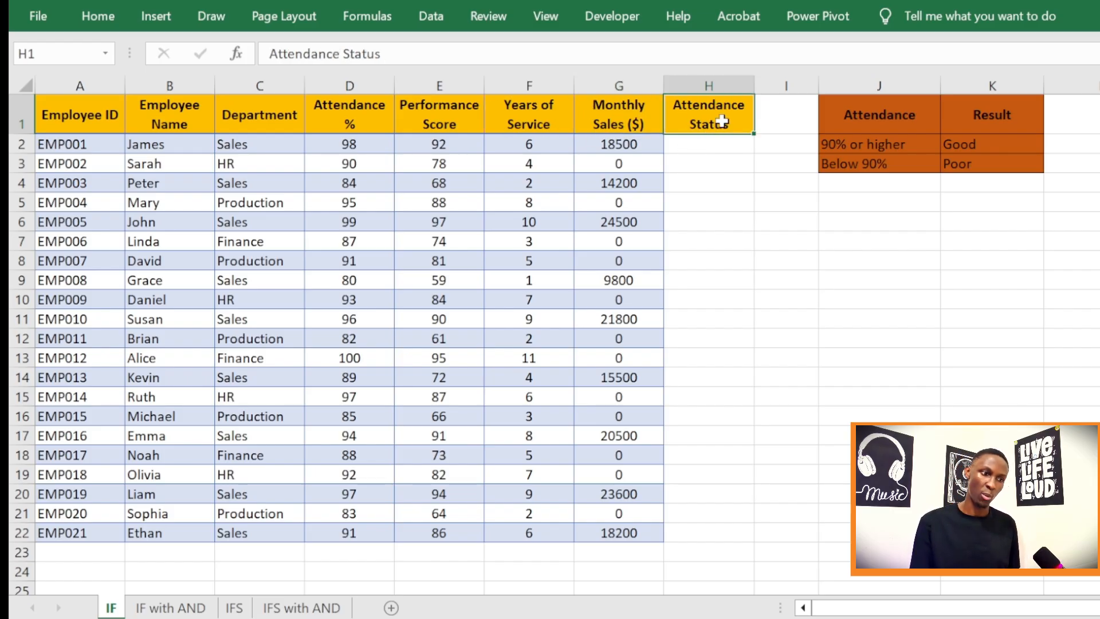
left_click(715, 83)
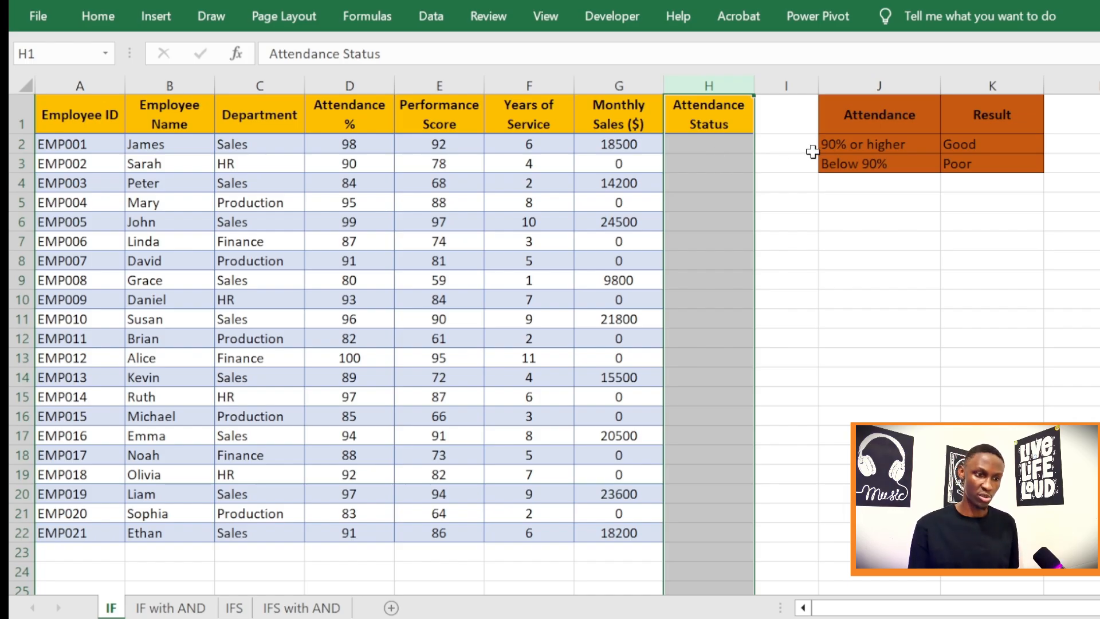
left_click_drag(901, 108, 1000, 166)
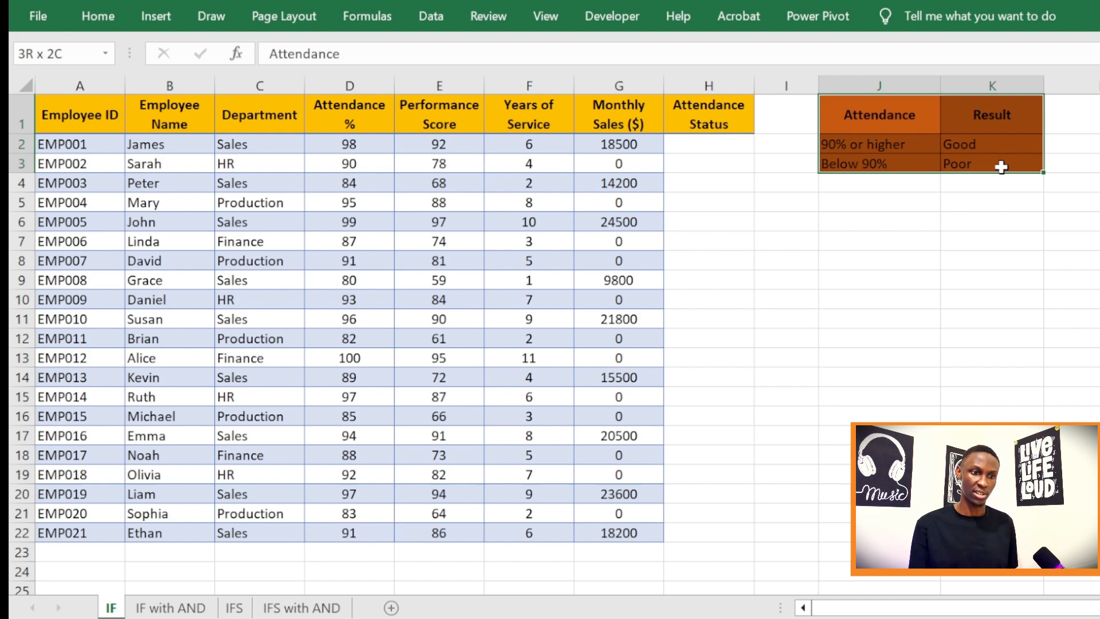
left_click(908, 205)
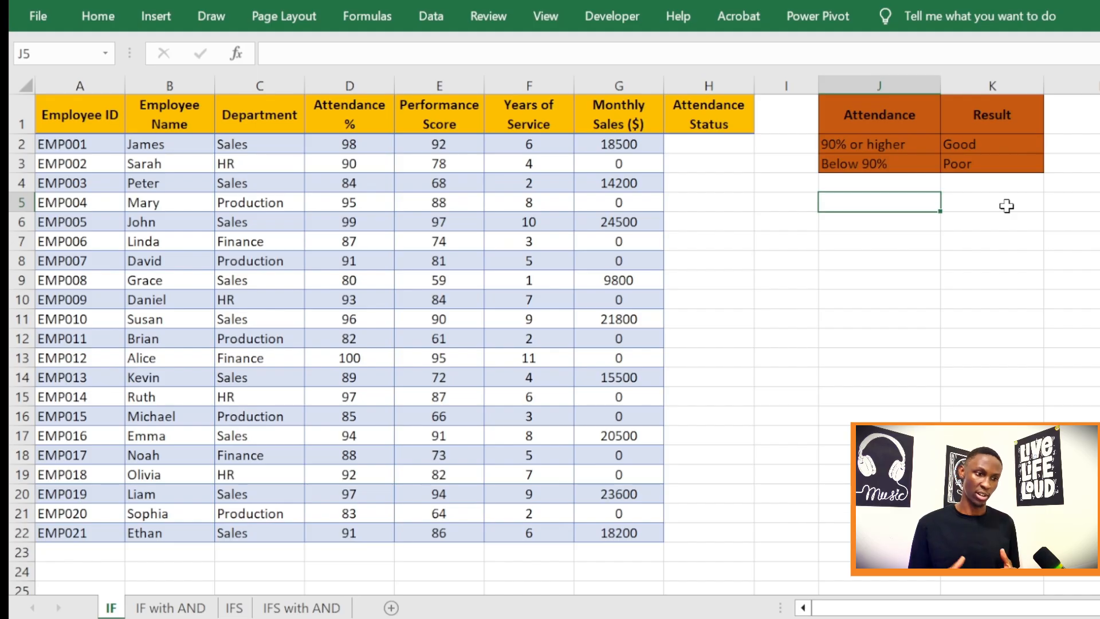
- Start an IF formula in H2 with the logical test D2>=90
left_click(693, 144)
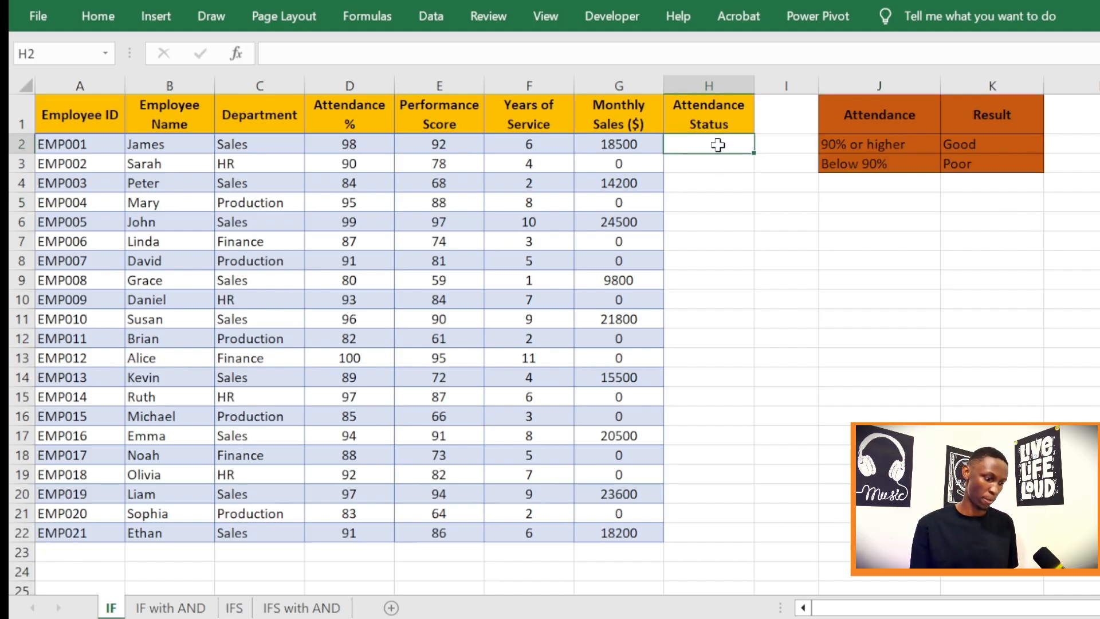
type("=")
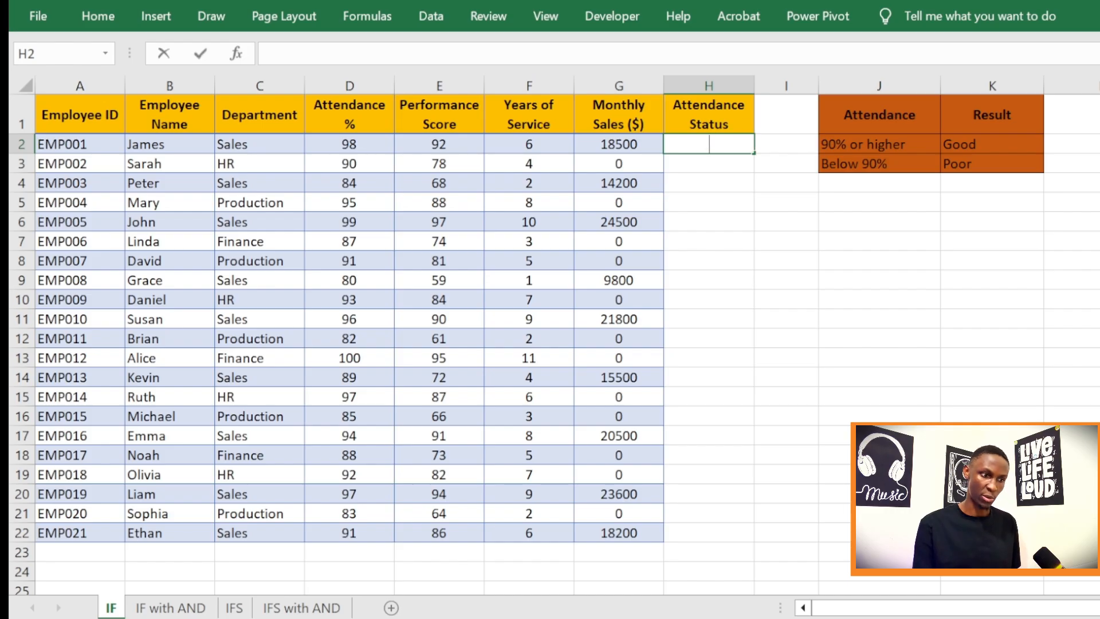
type("if")
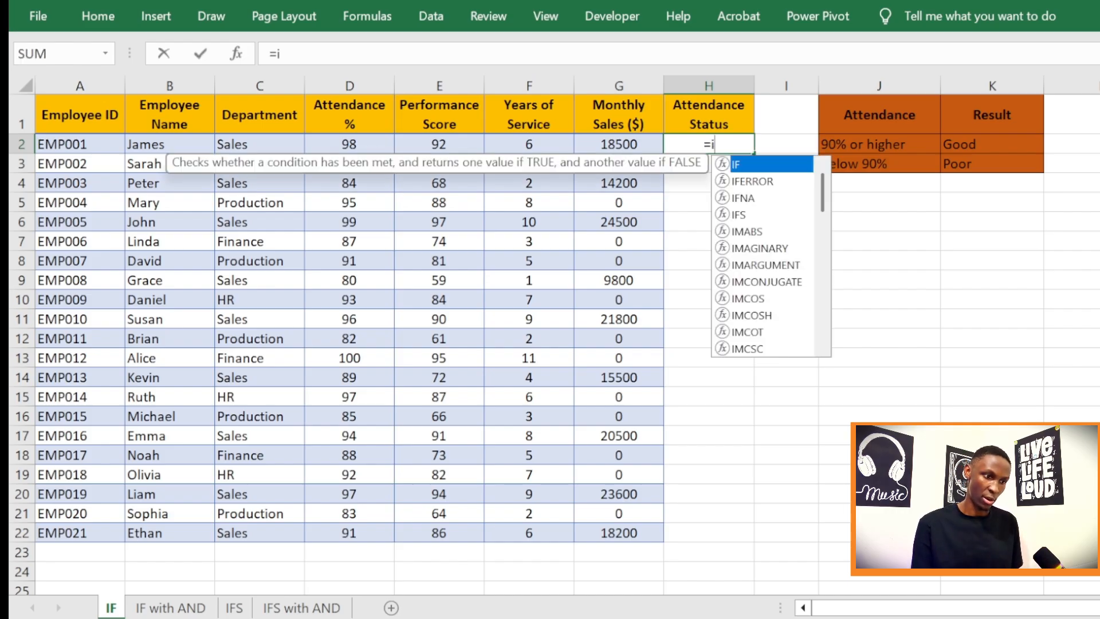
double_click(733, 166)
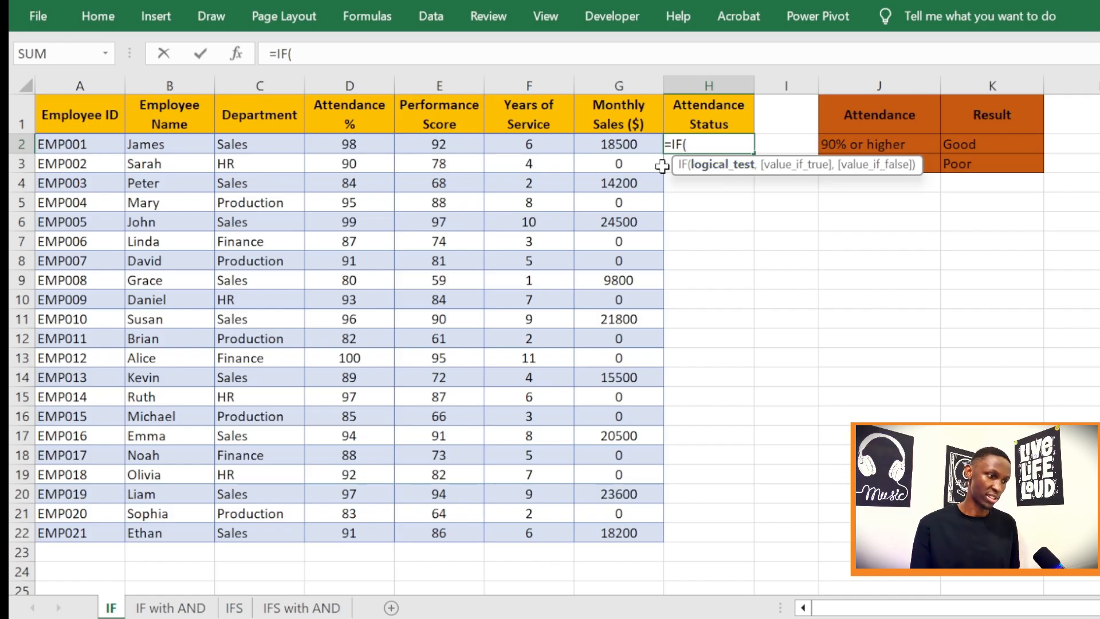
left_click(352, 150)
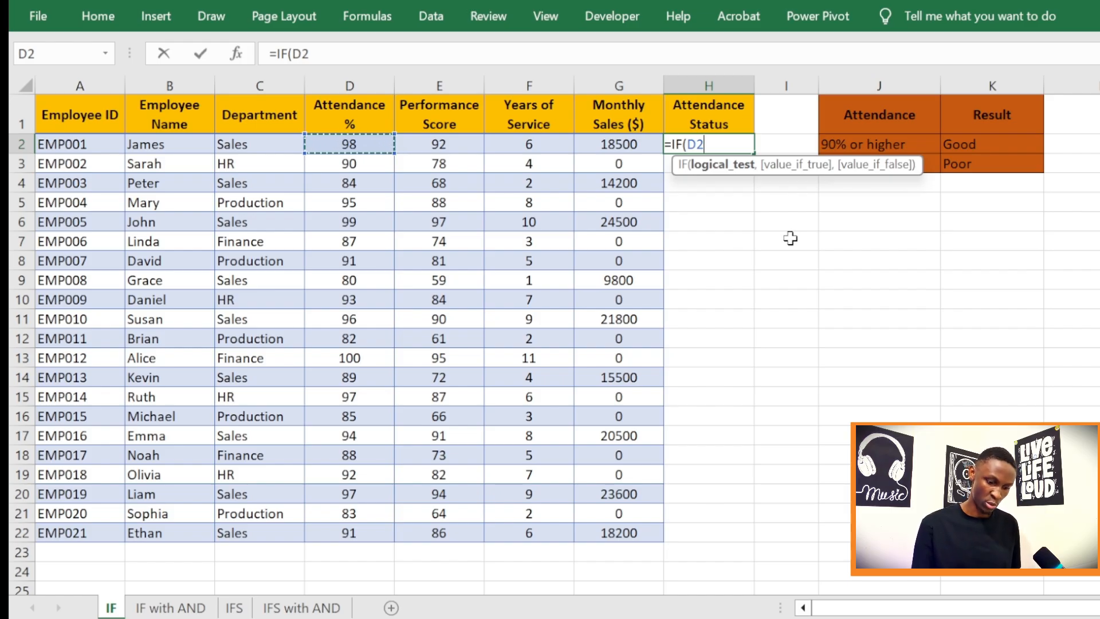
type(">=")
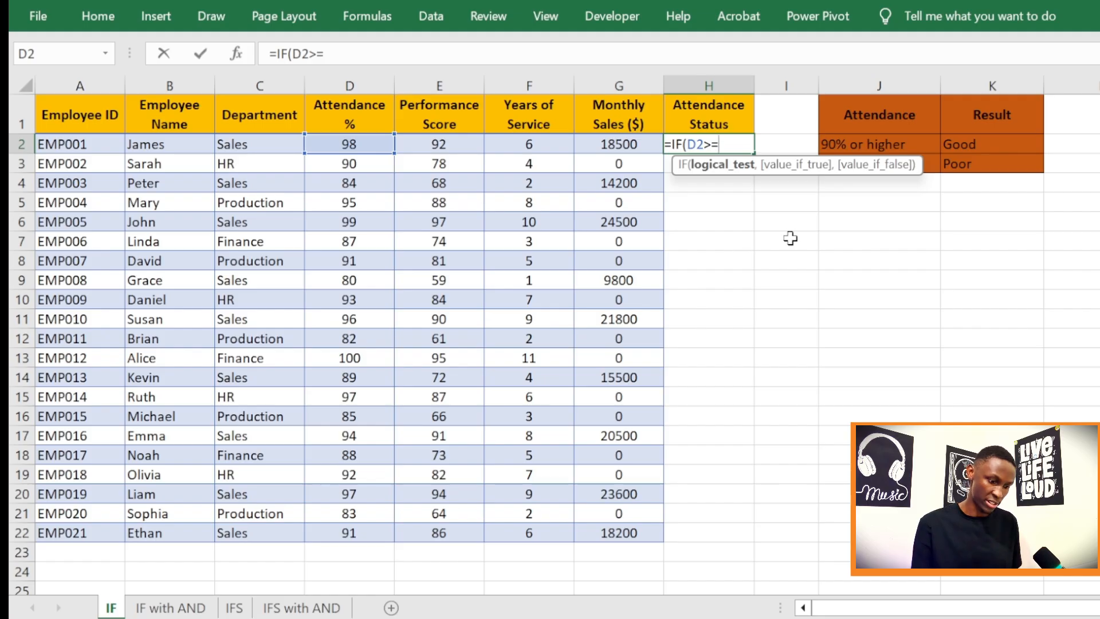
type("90")
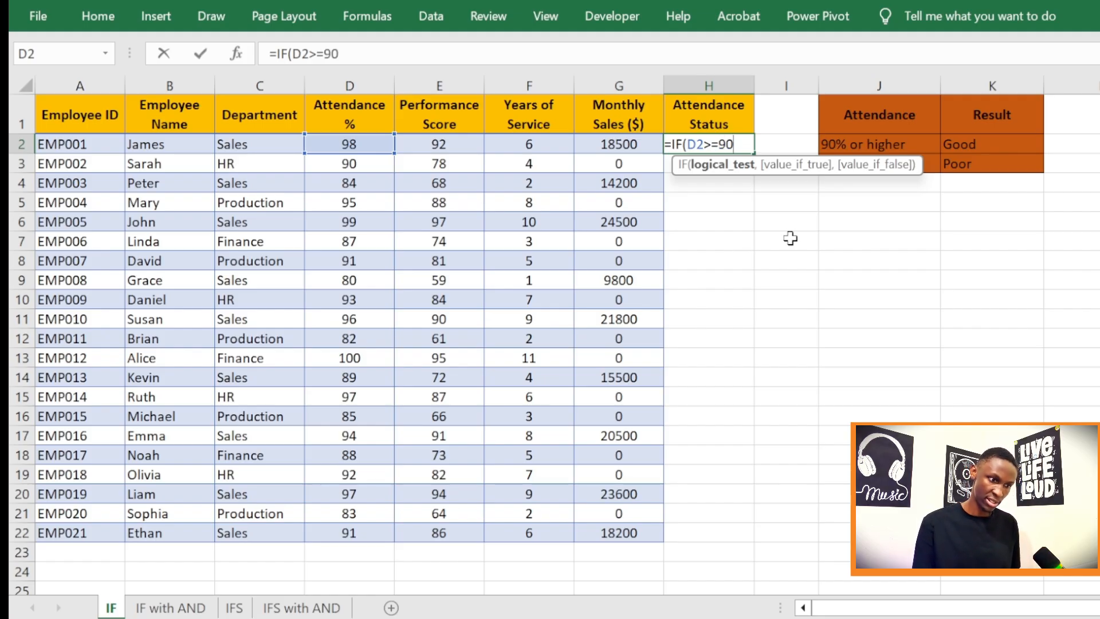
- Complete the H2 formula with "Good" as the value if true and "Poor" as the value if false
type(",")
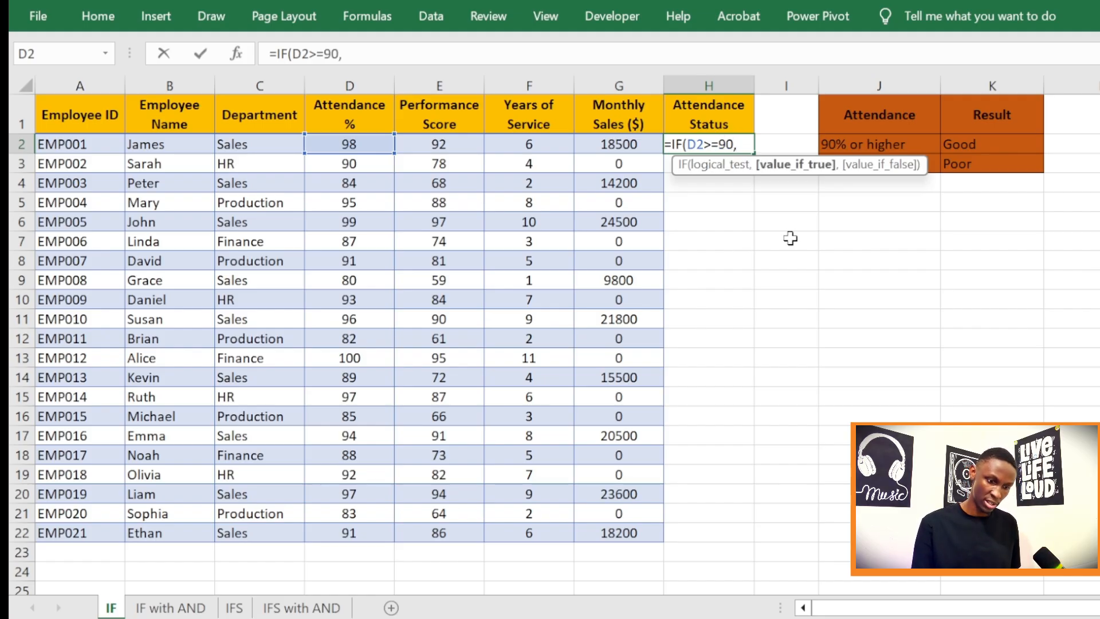
type("\"")
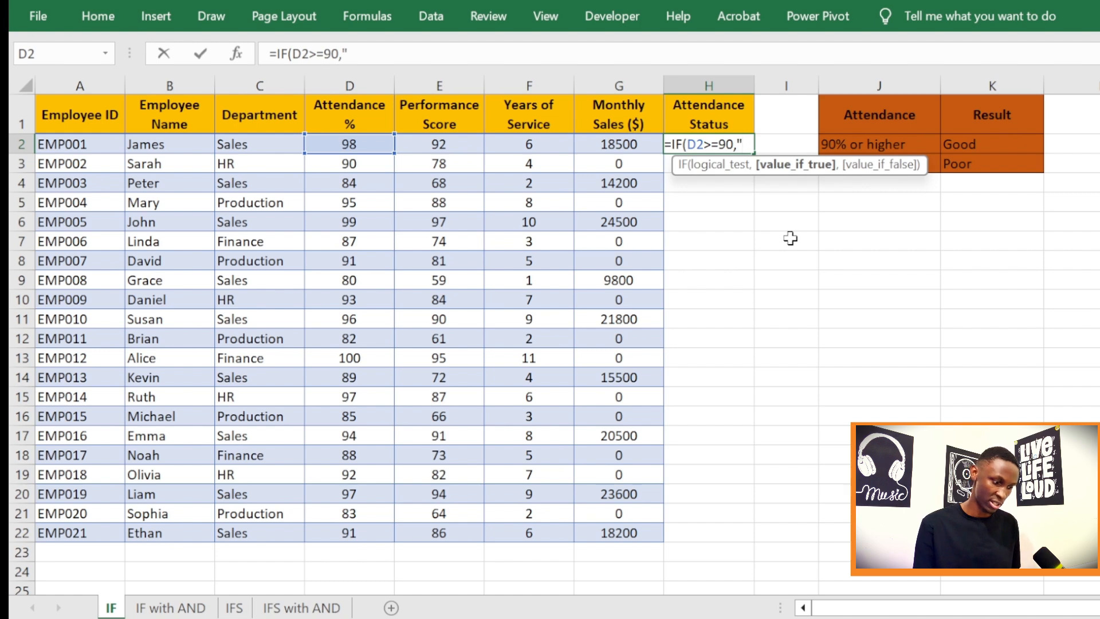
type("G")
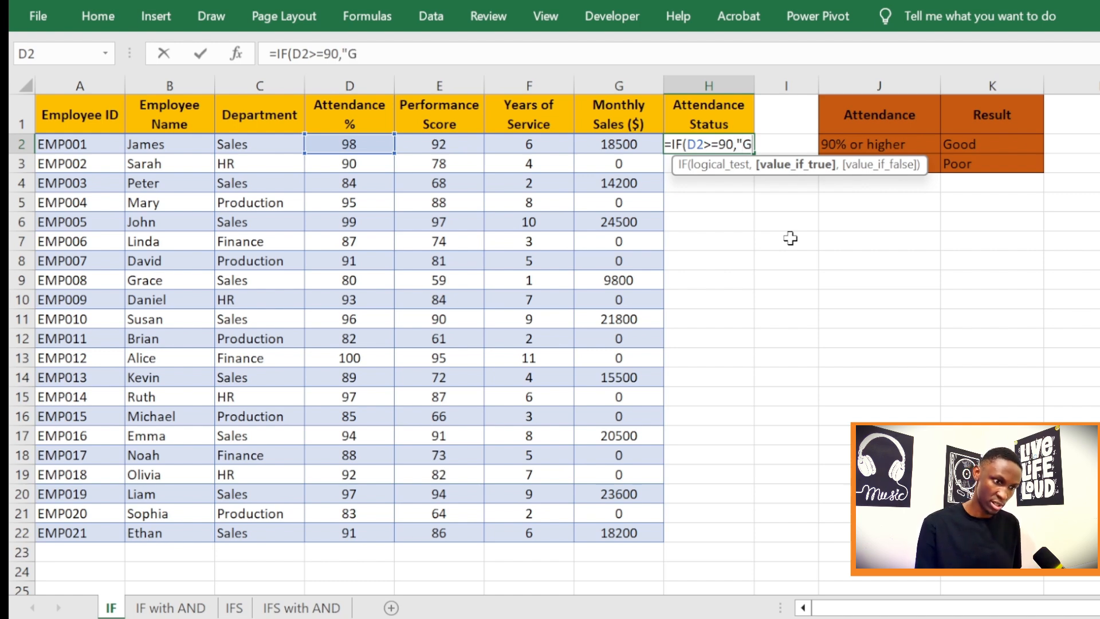
type("ood")
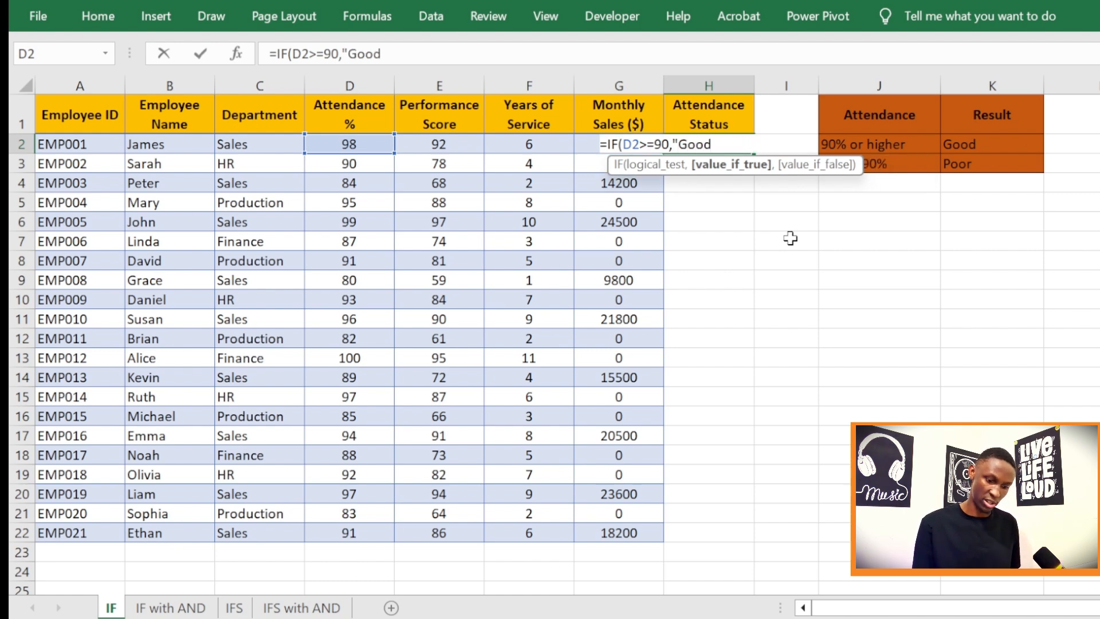
type("\"<")
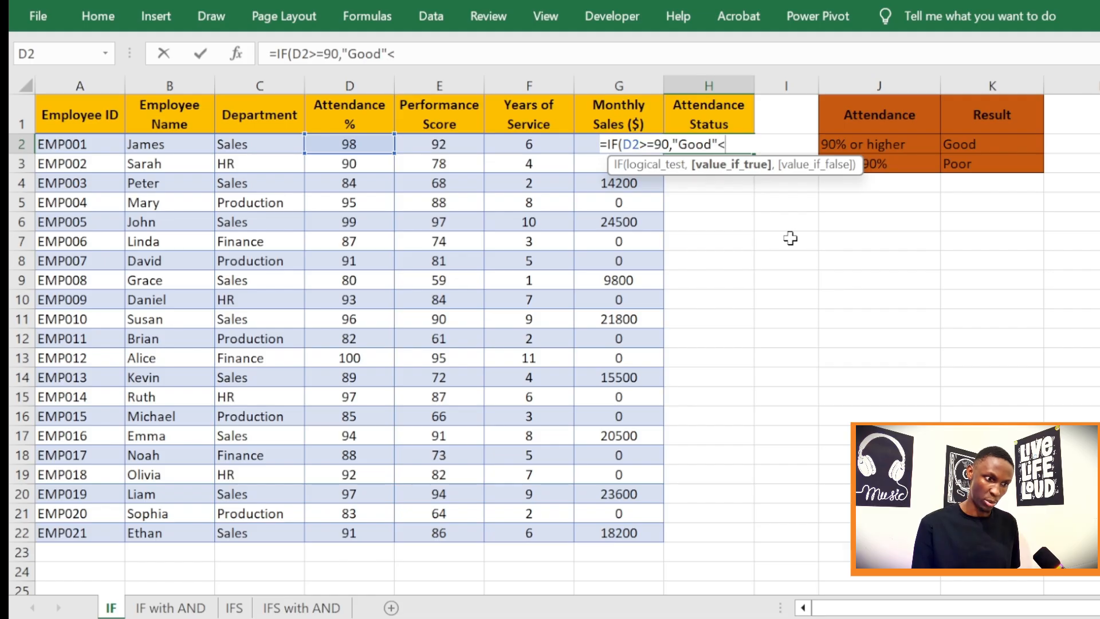
key("BackSpace")
type(",")
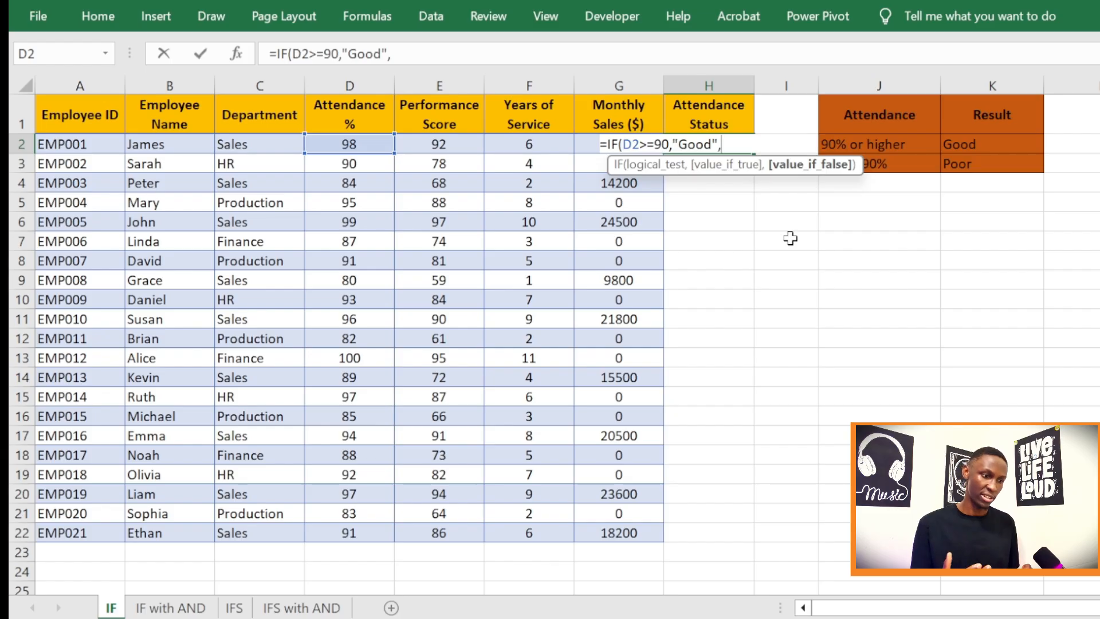
type("\"")
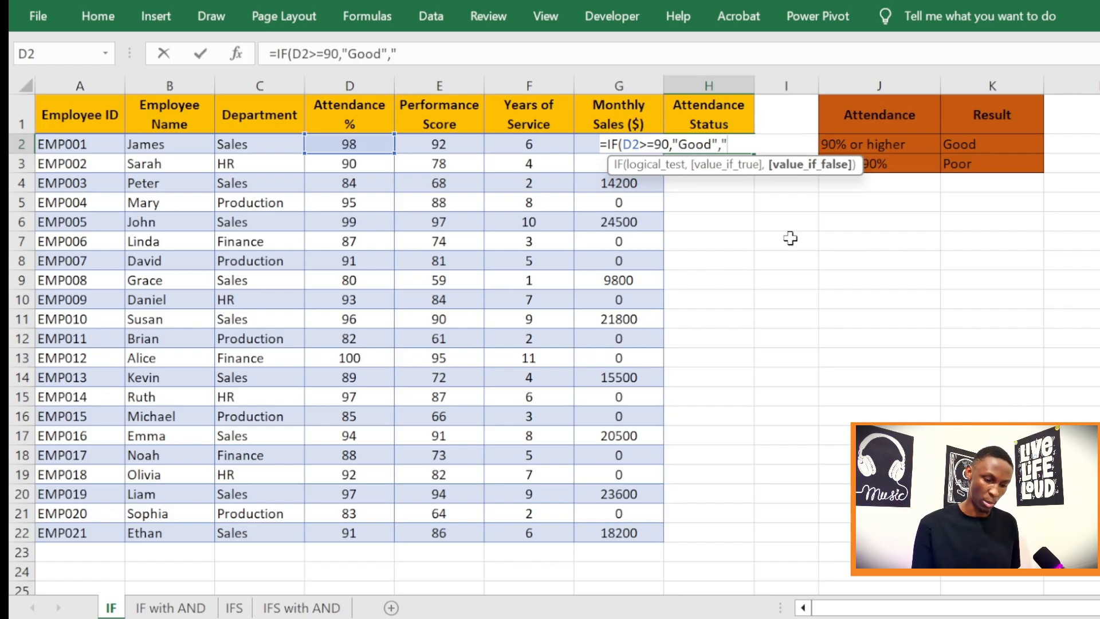
type("Poor")
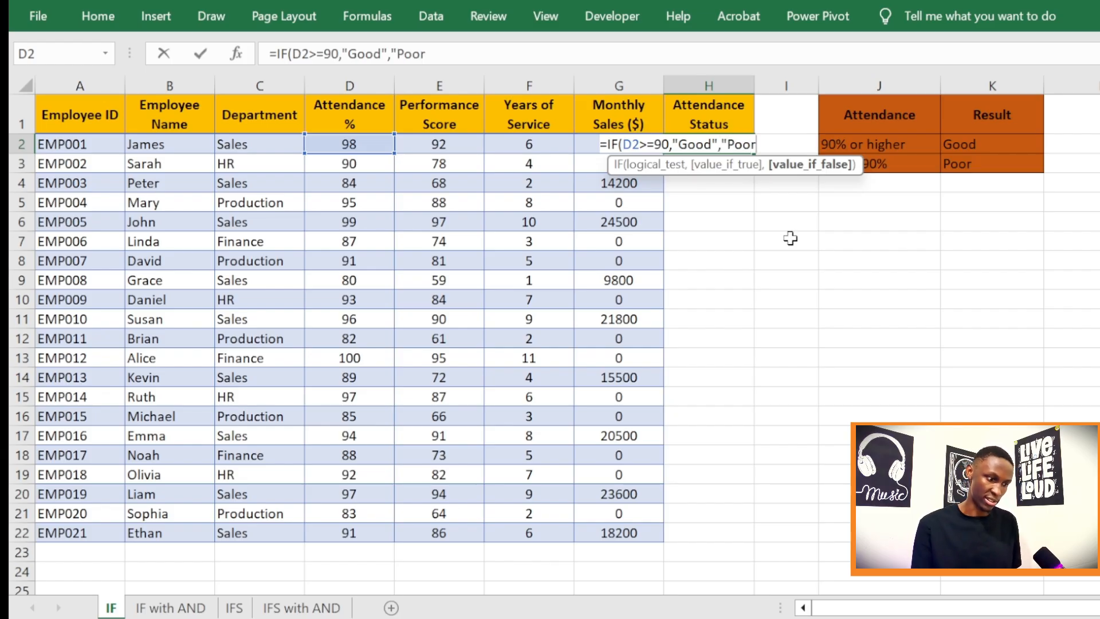
type("\"")
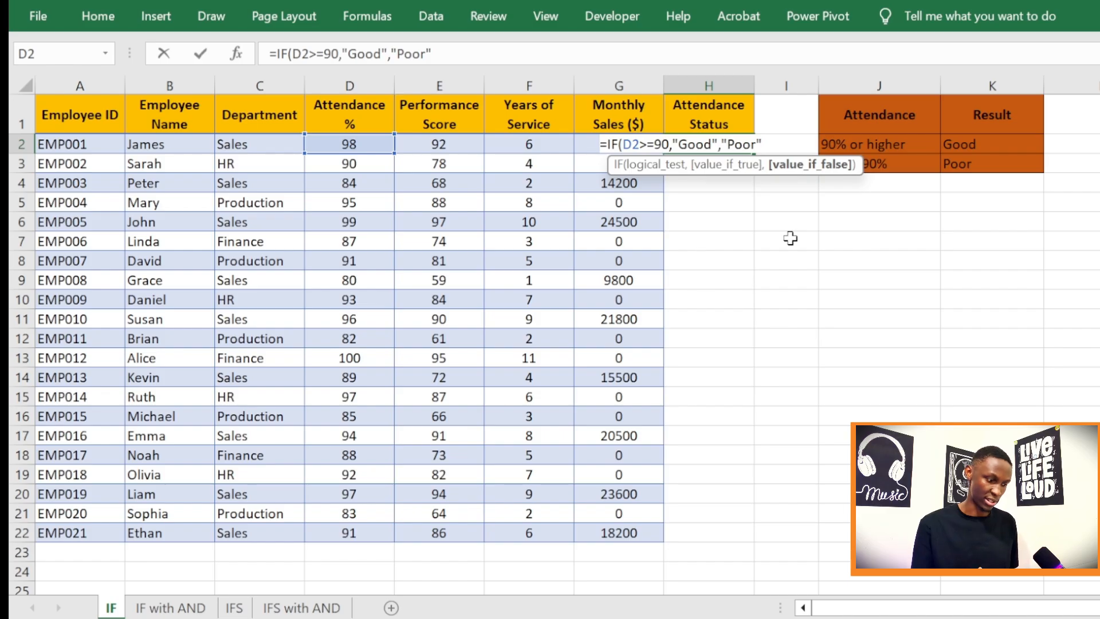
type(")")
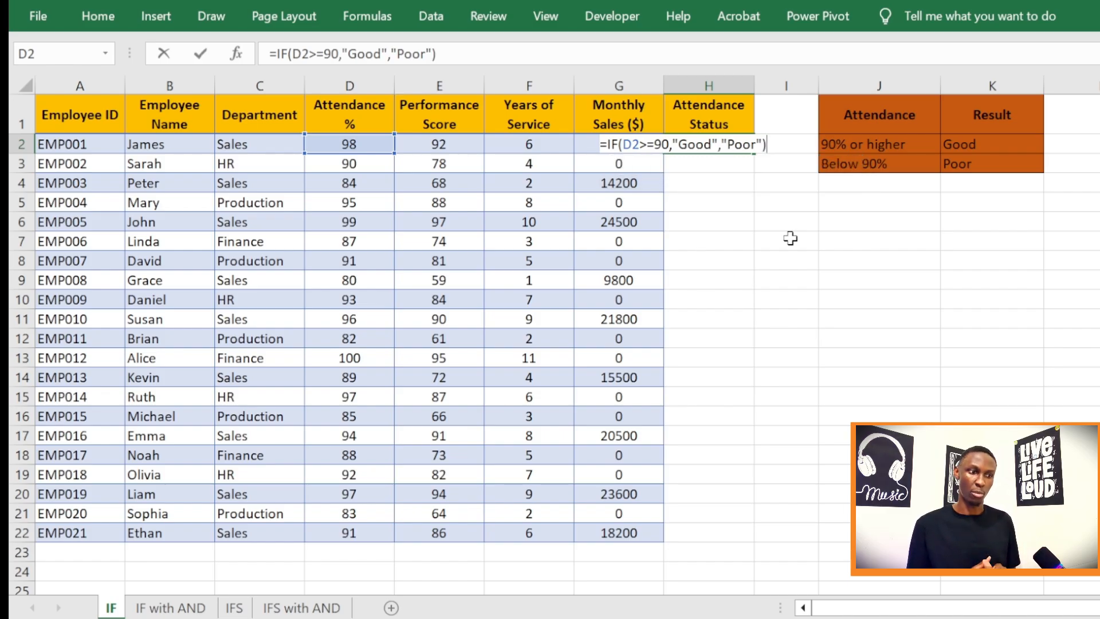
key("Return")
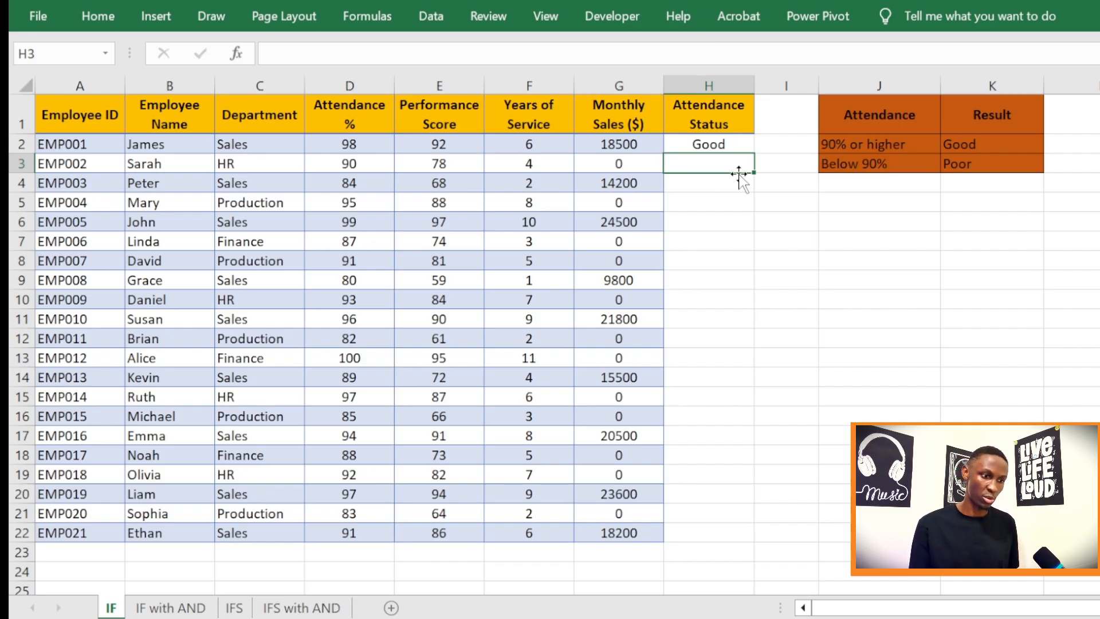
- Fill the H2 formula down the Attendance Status column through row 22
left_click(740, 146)
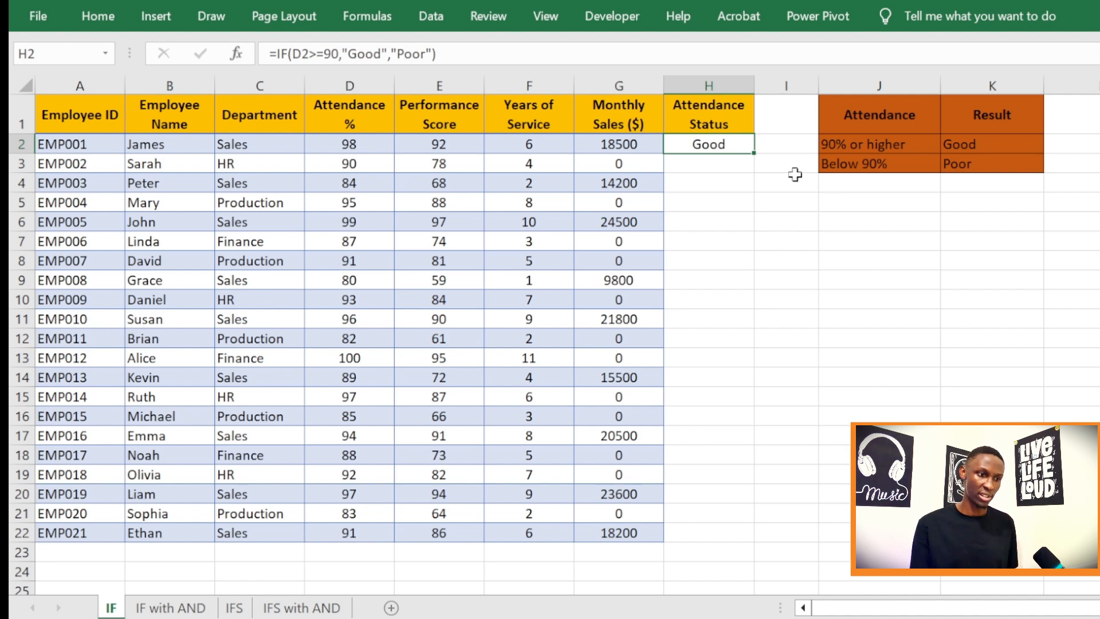
double_click(753, 155)
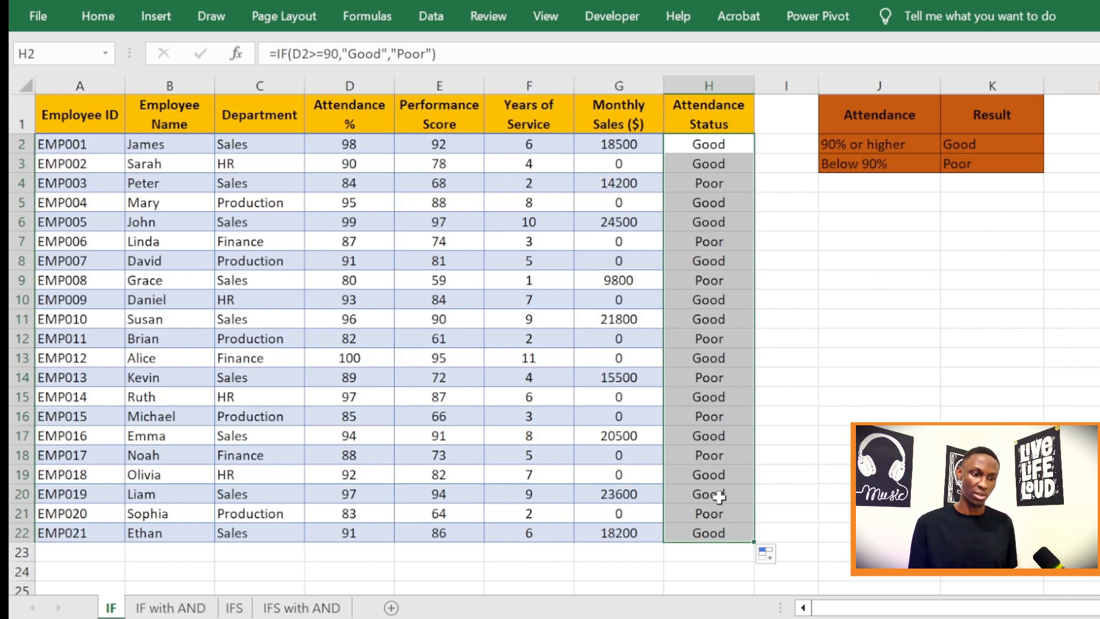
left_click(783, 454)
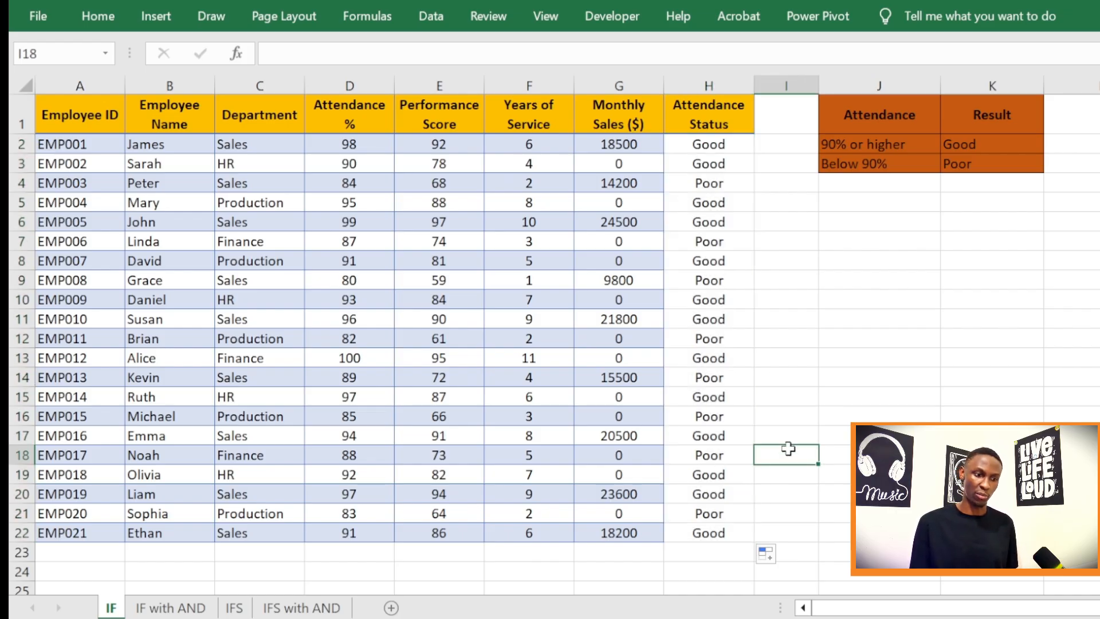
- Open the IF with AND sheet and examine the employee table with its Attendance Status and Promotion Eligible columns
left_click(732, 164)
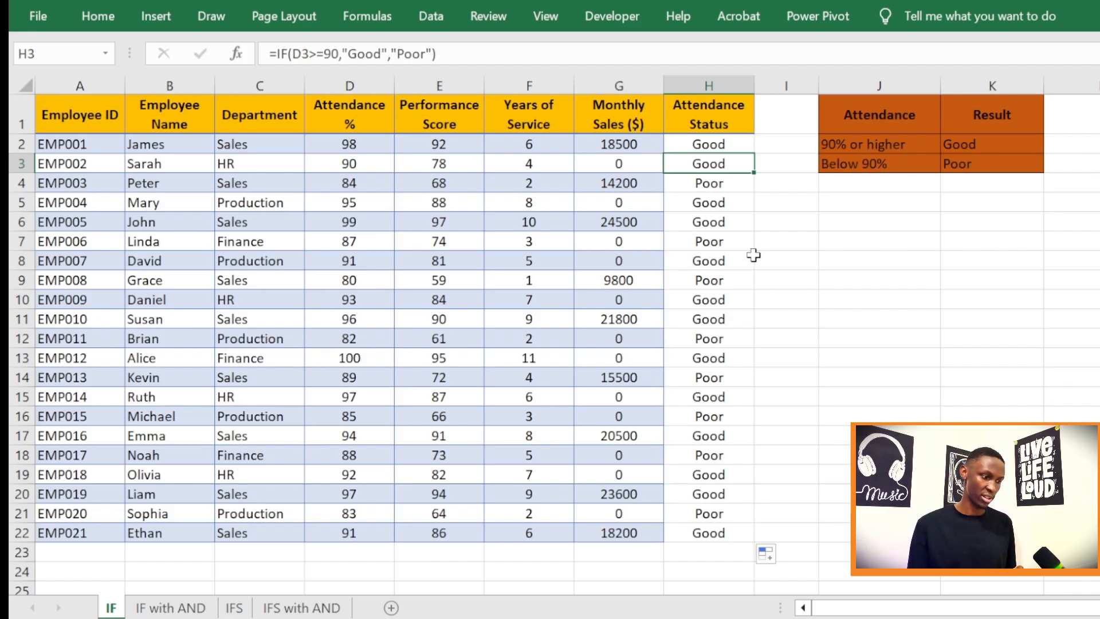
left_click(170, 605)
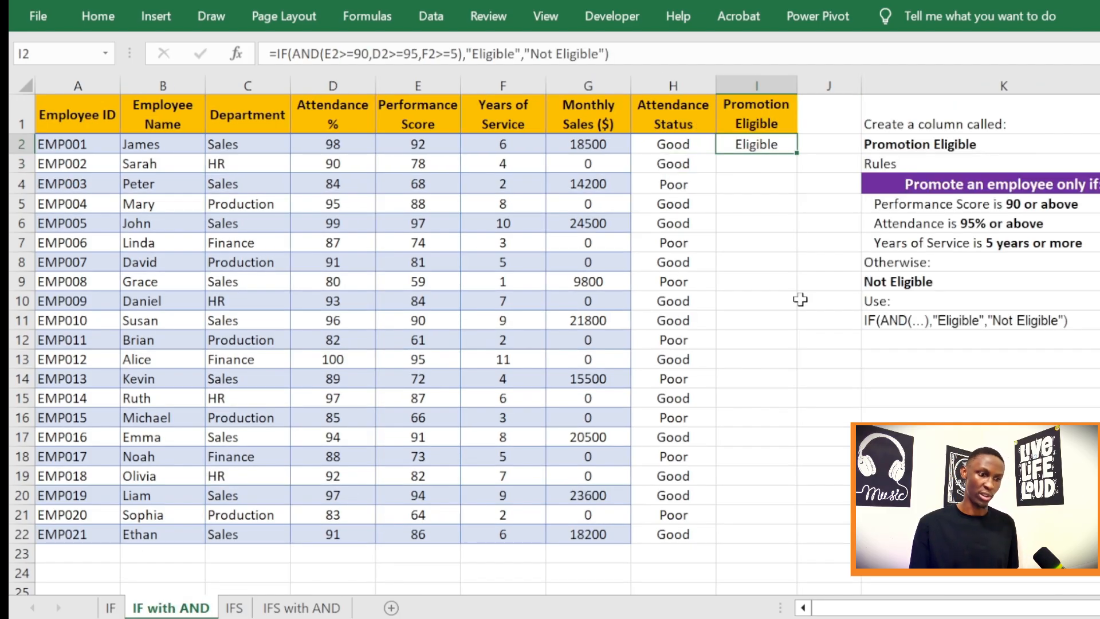
left_click(730, 378)
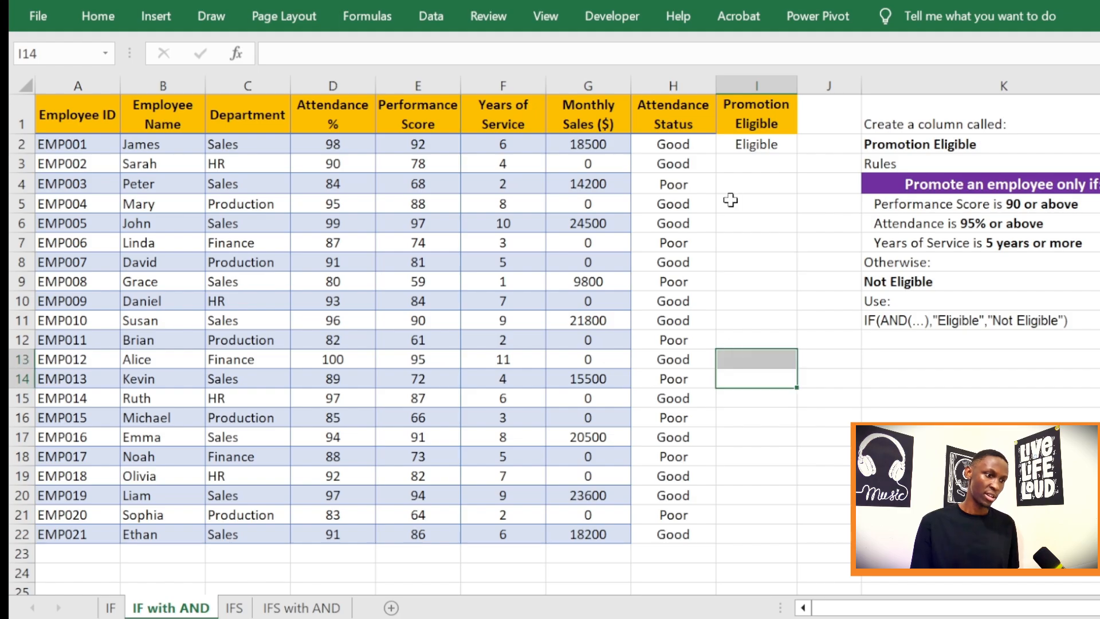
left_click_drag(80, 115, 682, 541)
left_click(808, 320)
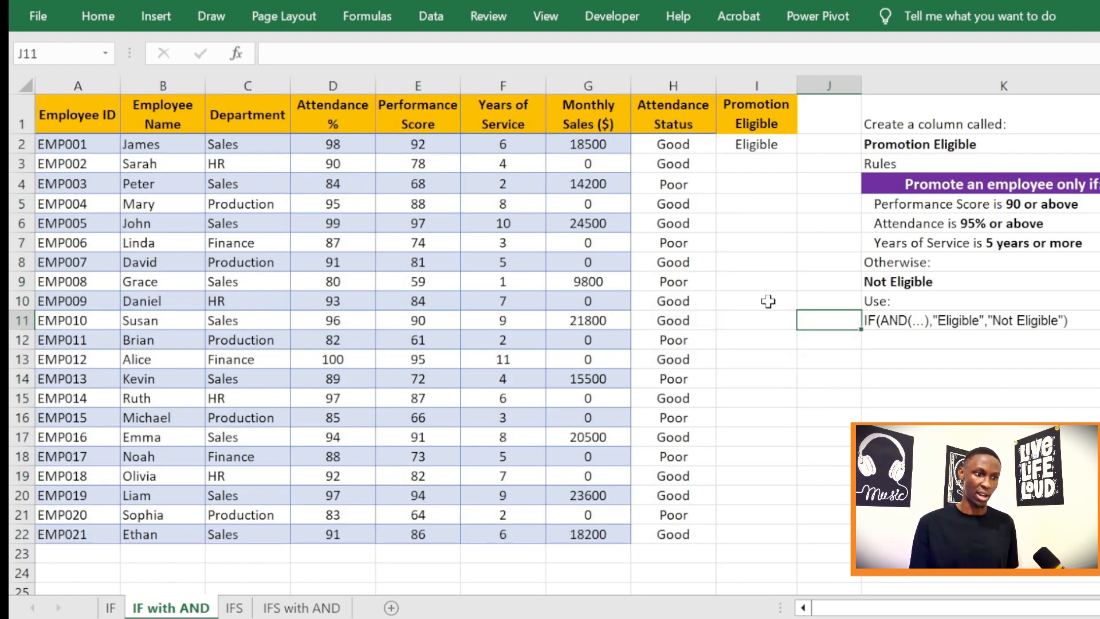
left_click(681, 120)
left_click(677, 146)
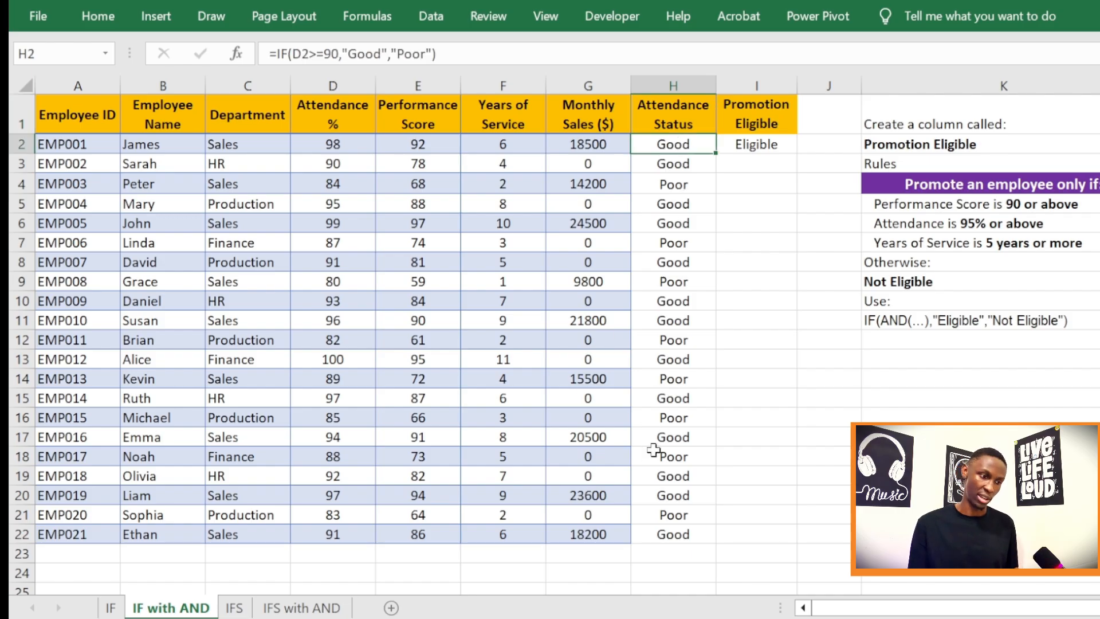
left_click(738, 166)
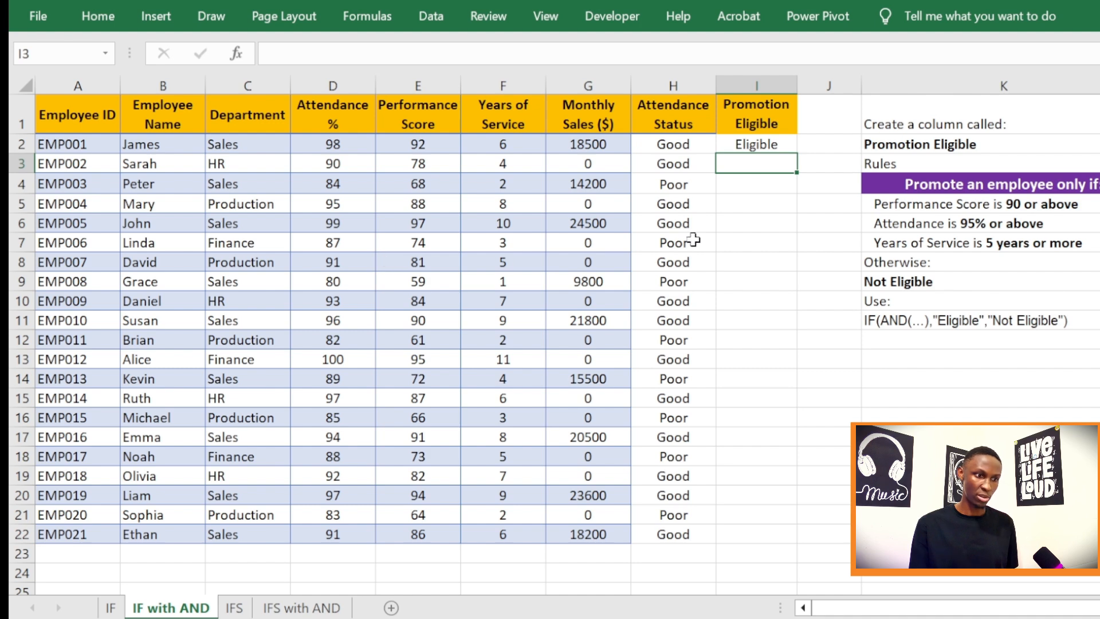
- Examine the promotion rules, the suggested IF(AND(...)) structure, and the Attendance, Performance Score and Years of Service columns
left_click(756, 120)
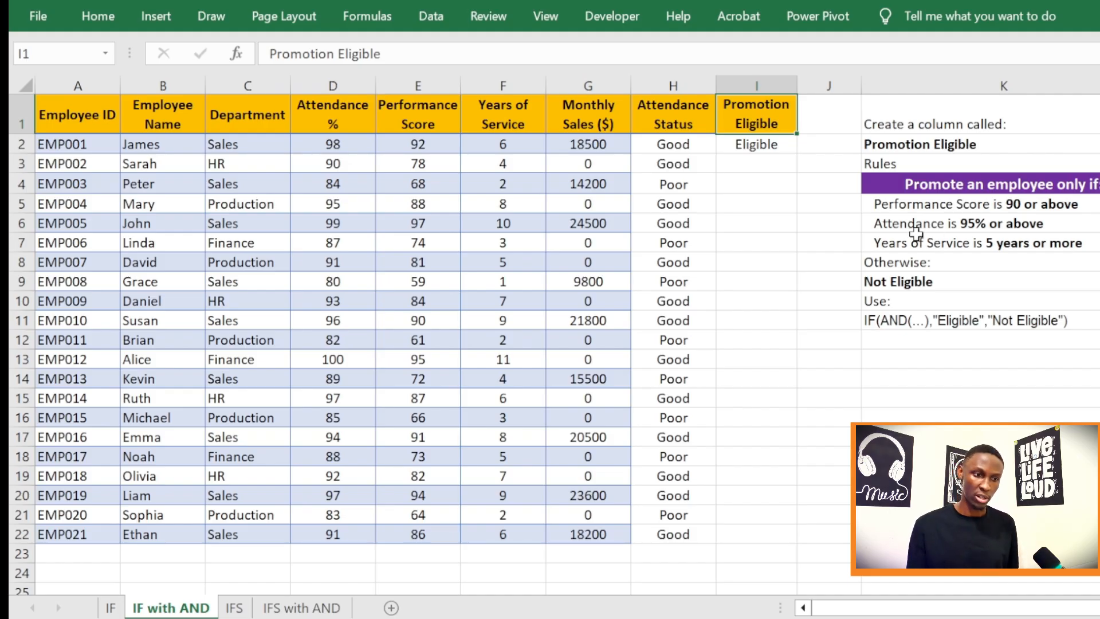
left_click(924, 207)
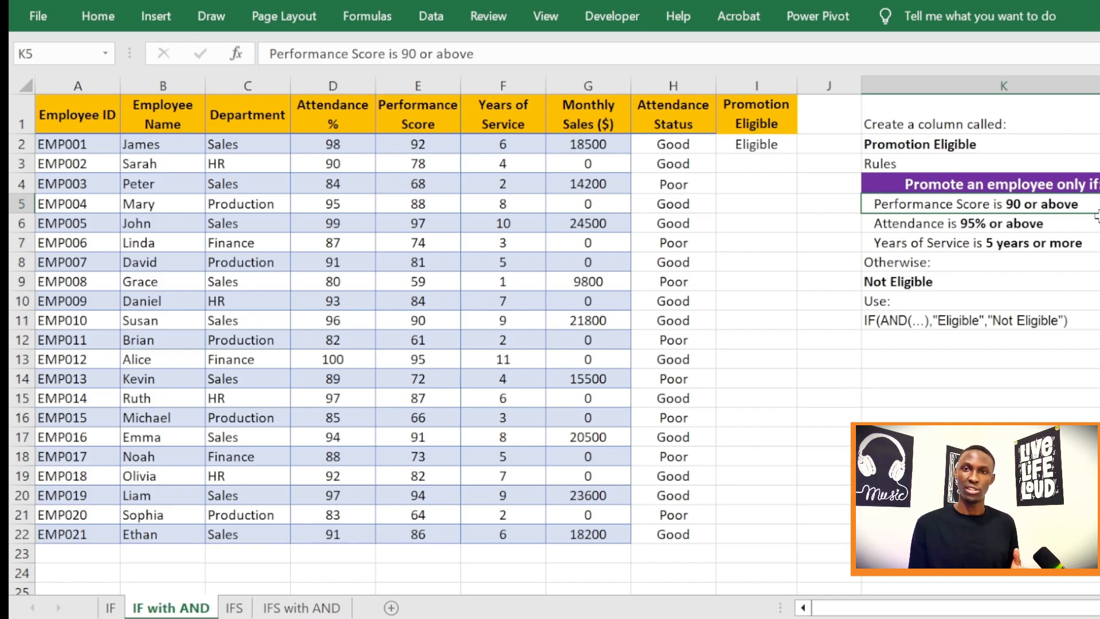
left_click(899, 228)
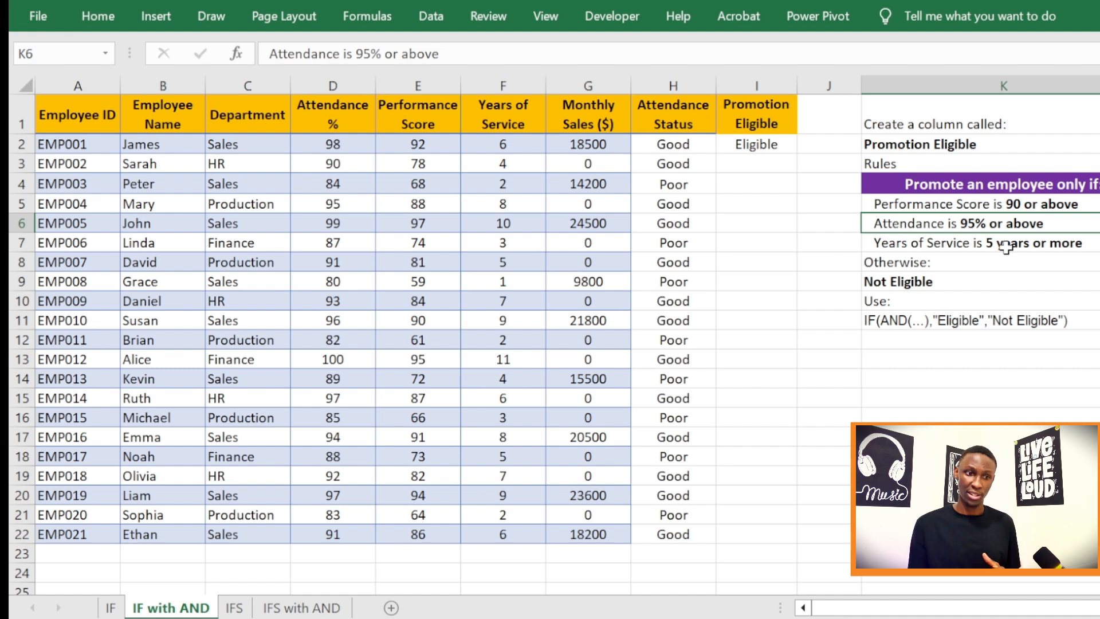
left_click(924, 246)
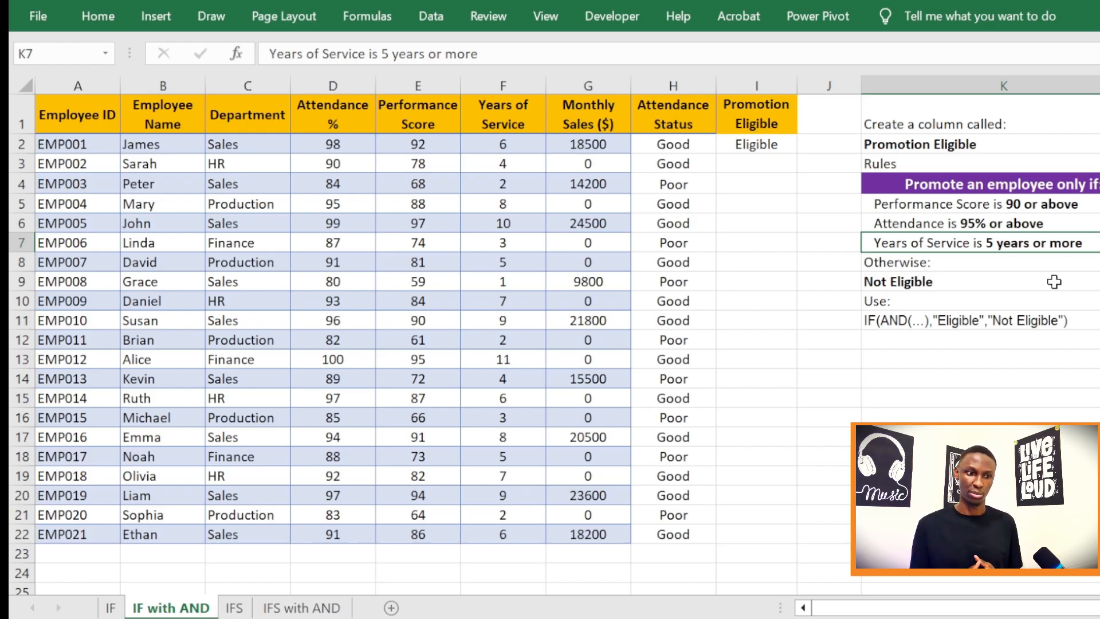
left_click(895, 322)
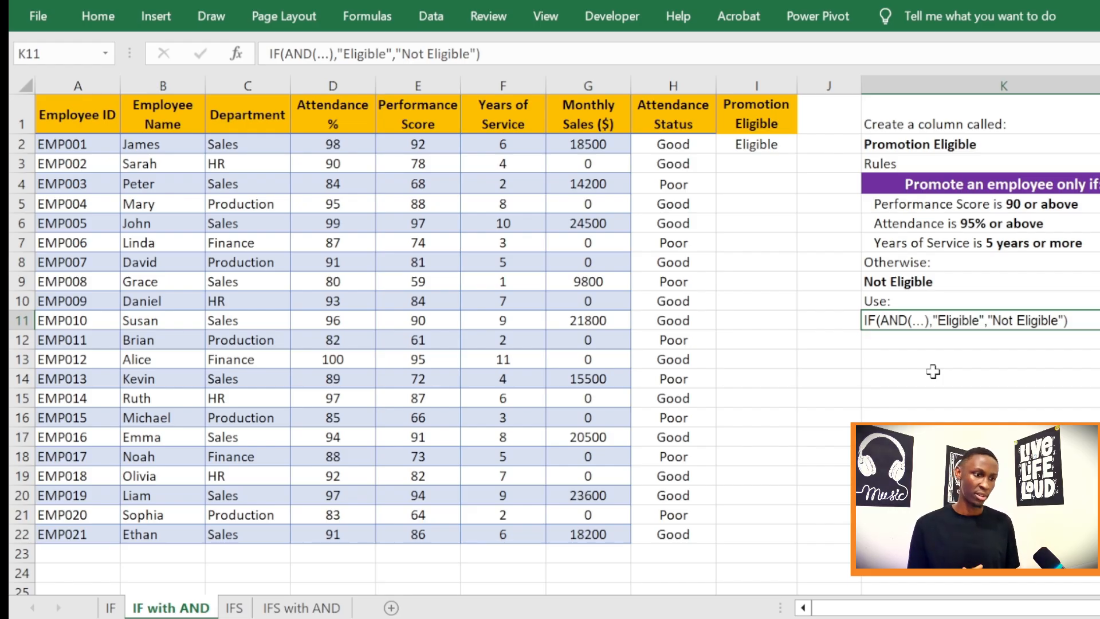
left_click(754, 164)
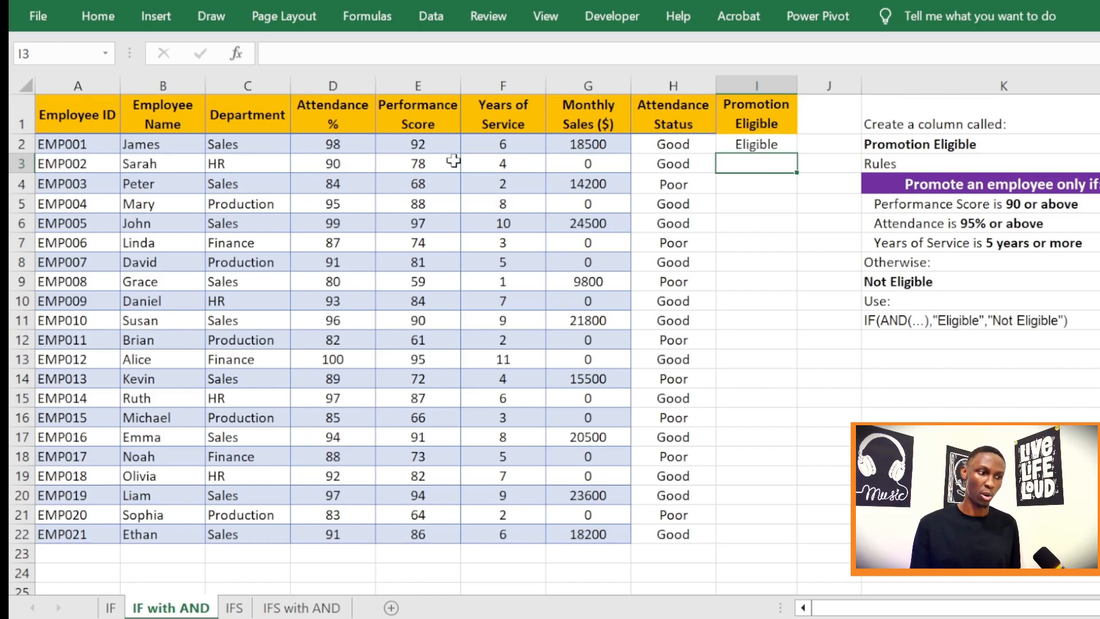
left_click(352, 84)
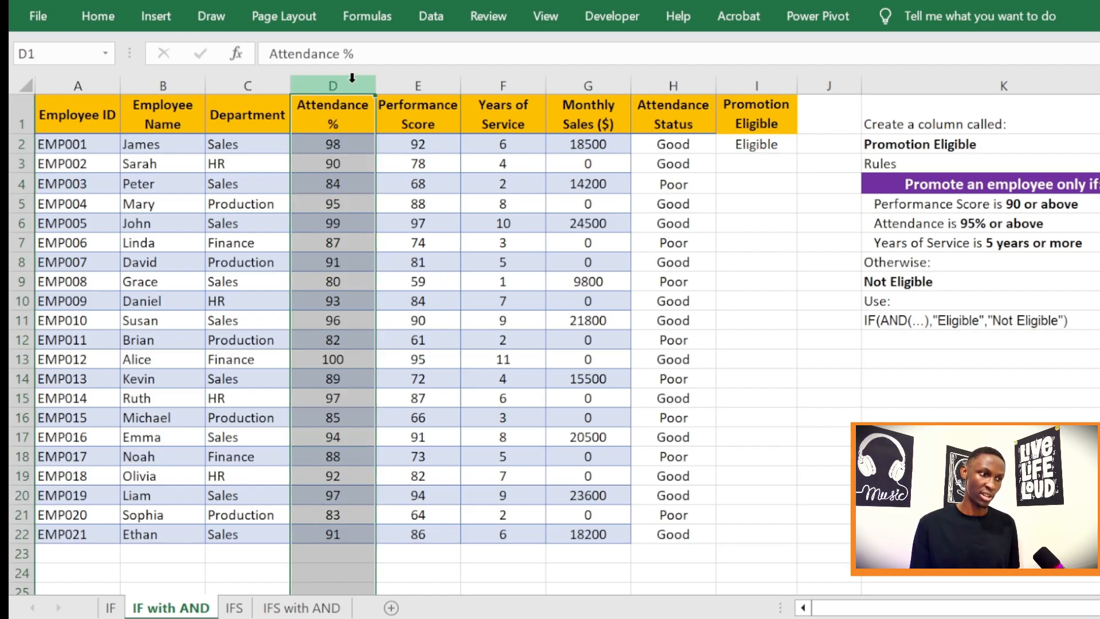
left_click_drag(355, 81, 504, 83)
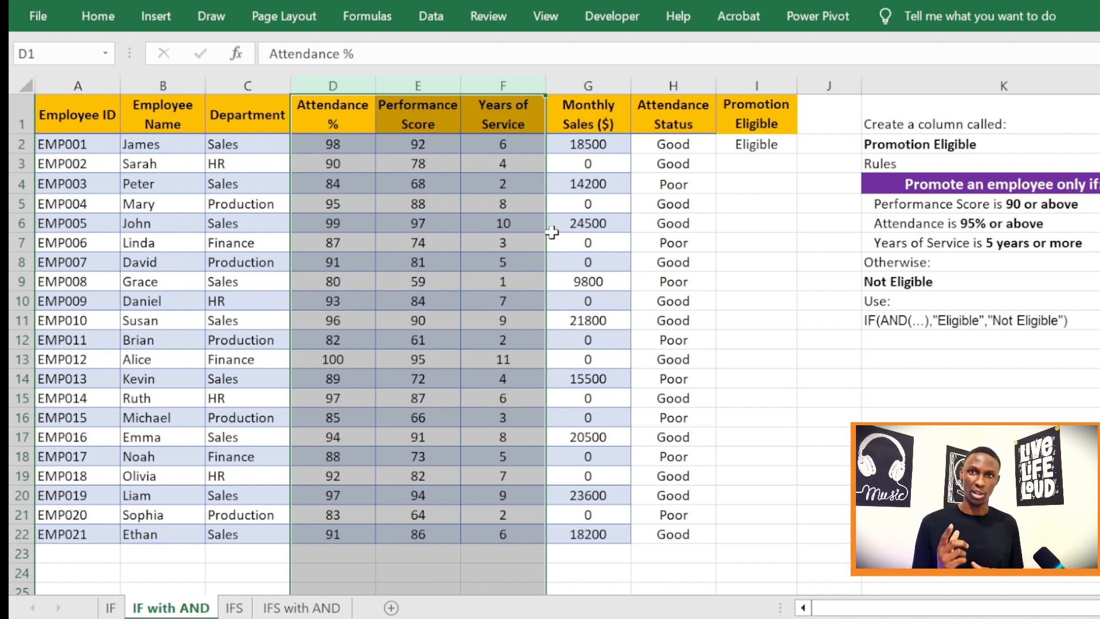
- Clear the existing formula from cell I2 in the Promotion Eligible column
left_click(792, 145)
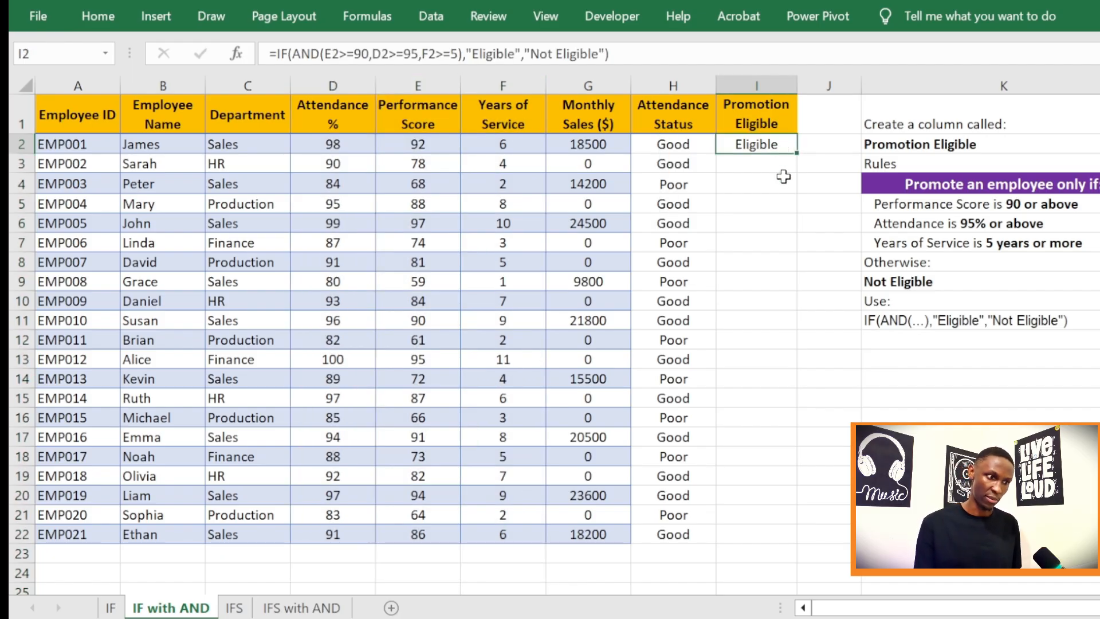
key("F2")
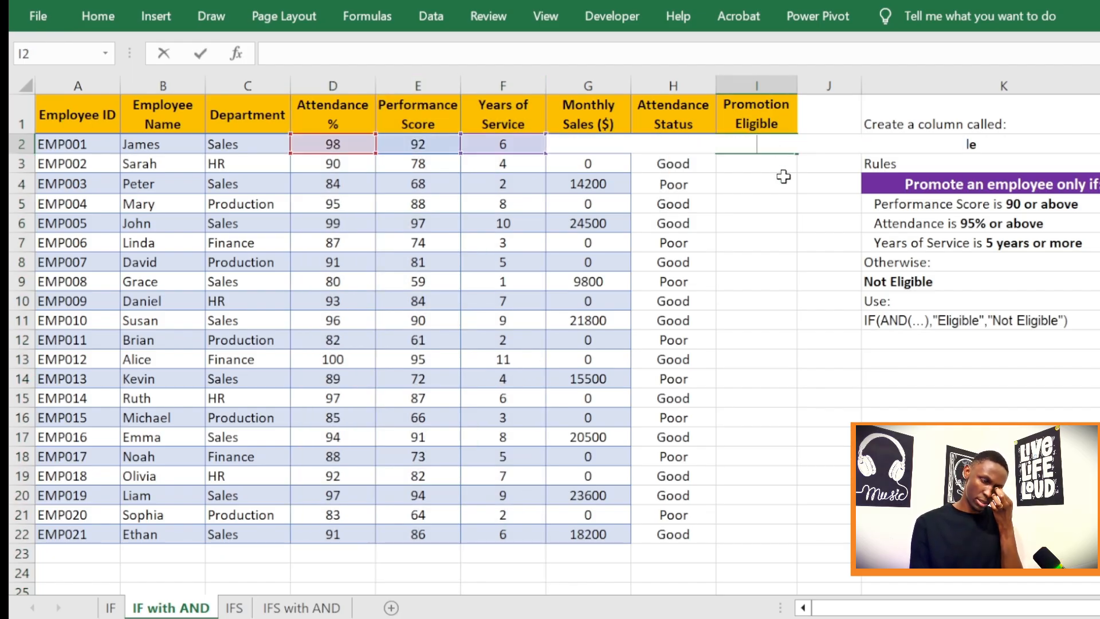
left_click(762, 162)
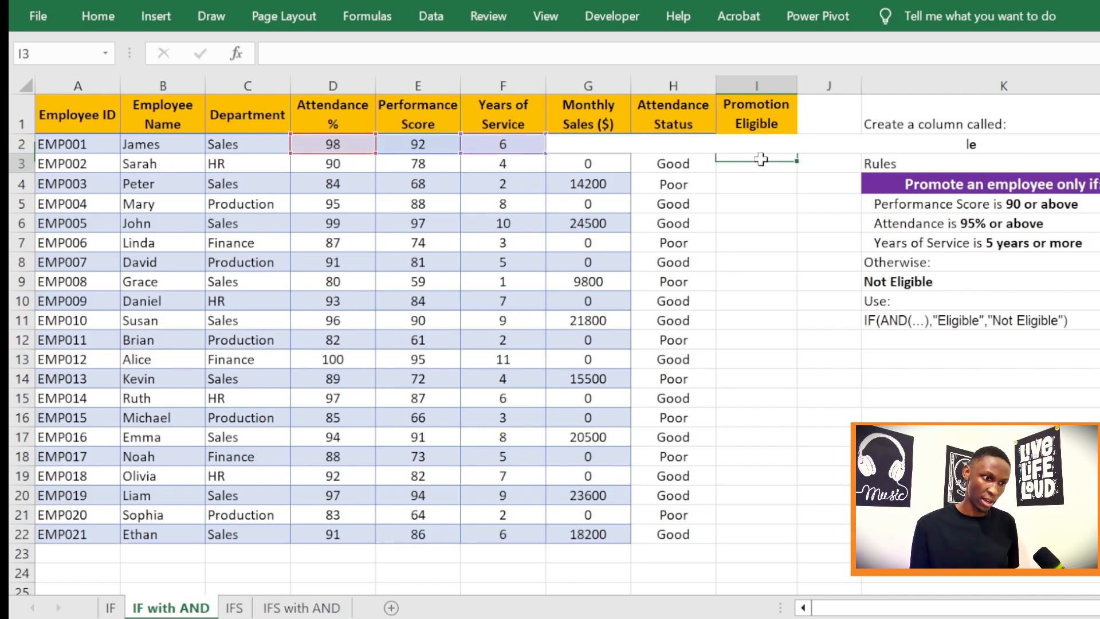
left_click(761, 148)
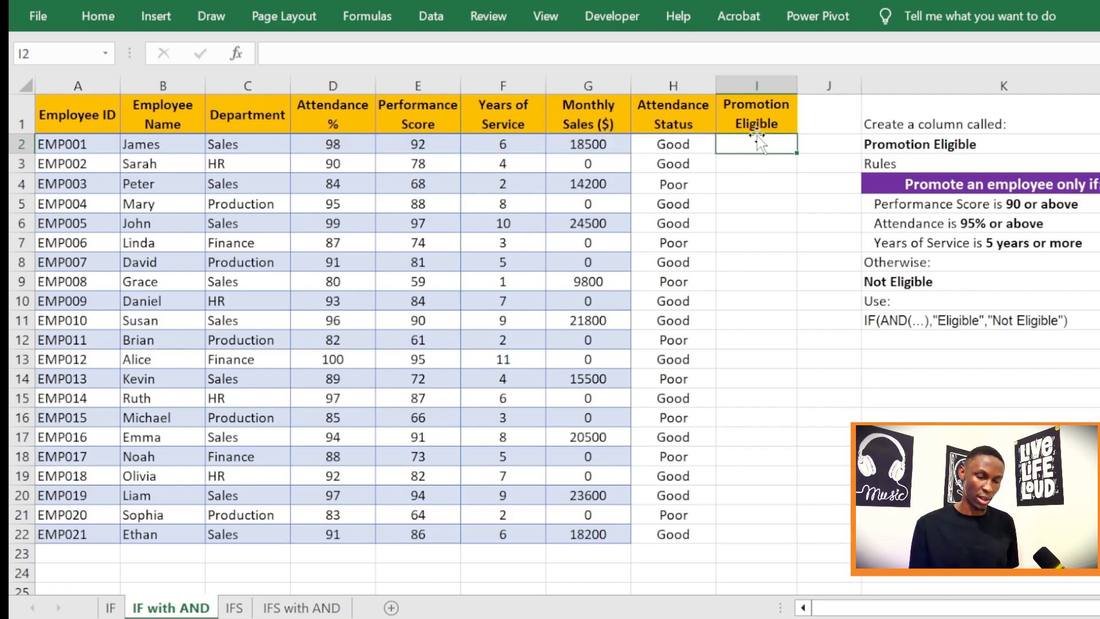
- Match the promotion rules to the Performance Score, Attendance % and Years of Service columns
left_click(909, 204)
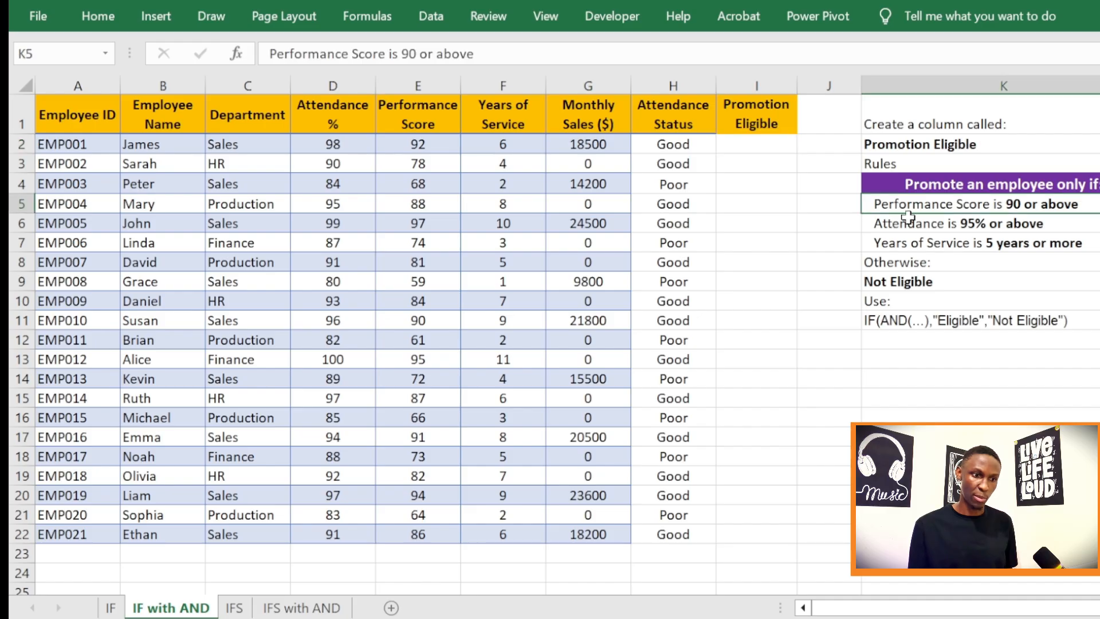
left_click(412, 80)
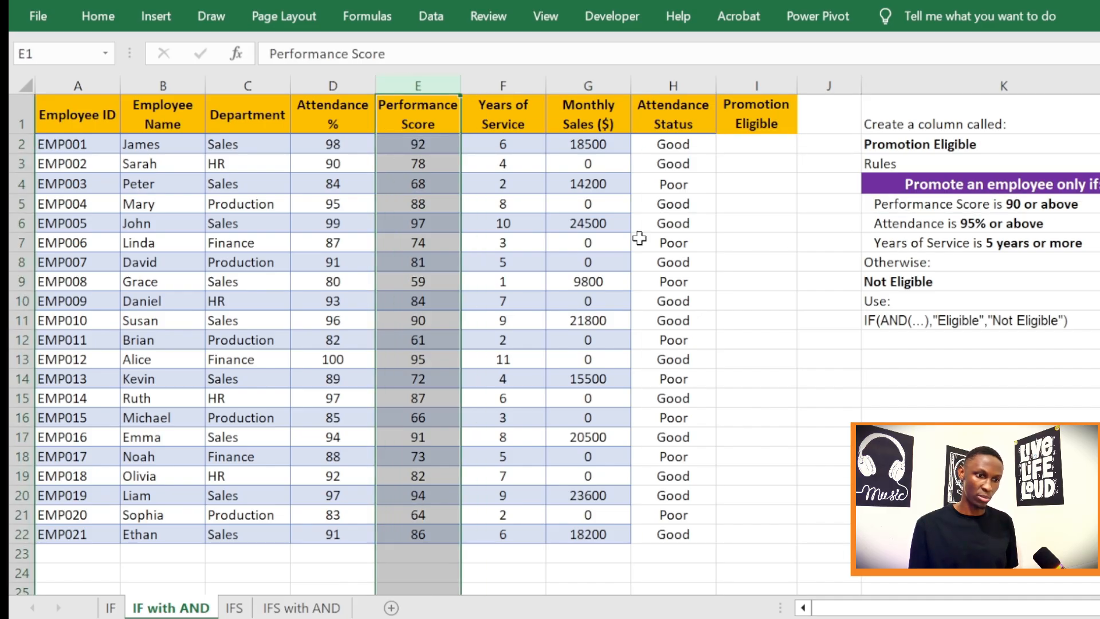
left_click(323, 82)
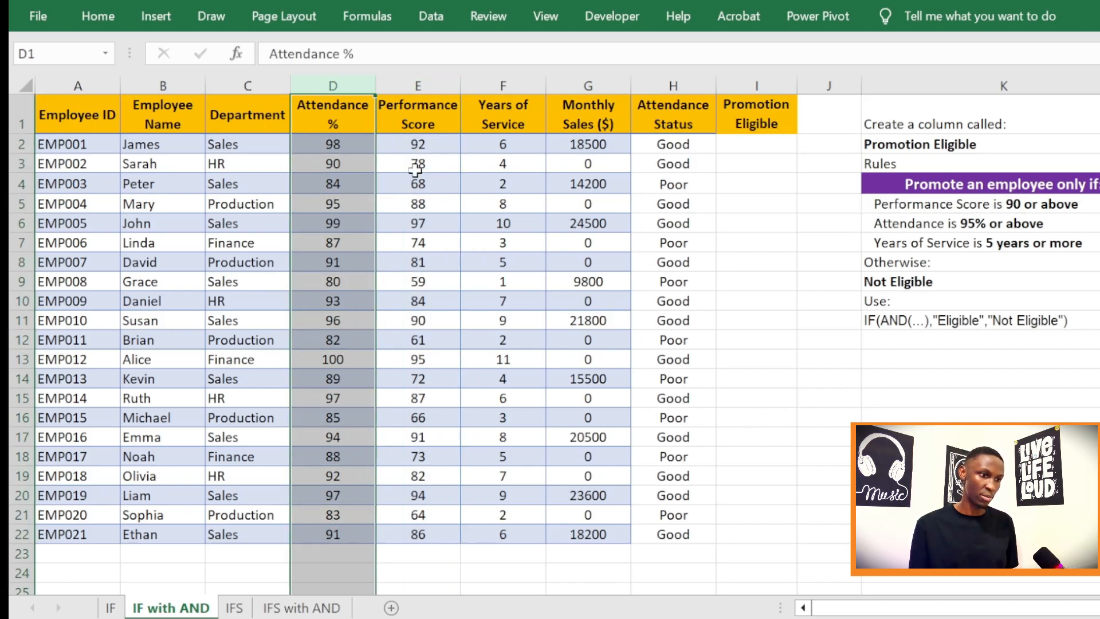
left_click(504, 81)
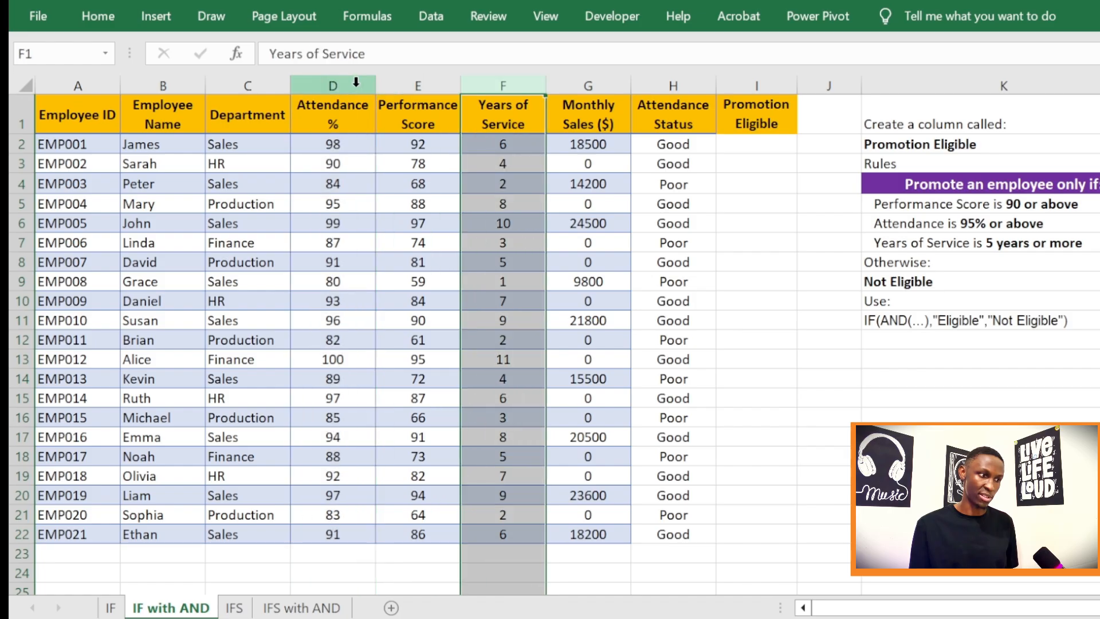
left_click_drag(338, 80, 499, 81)
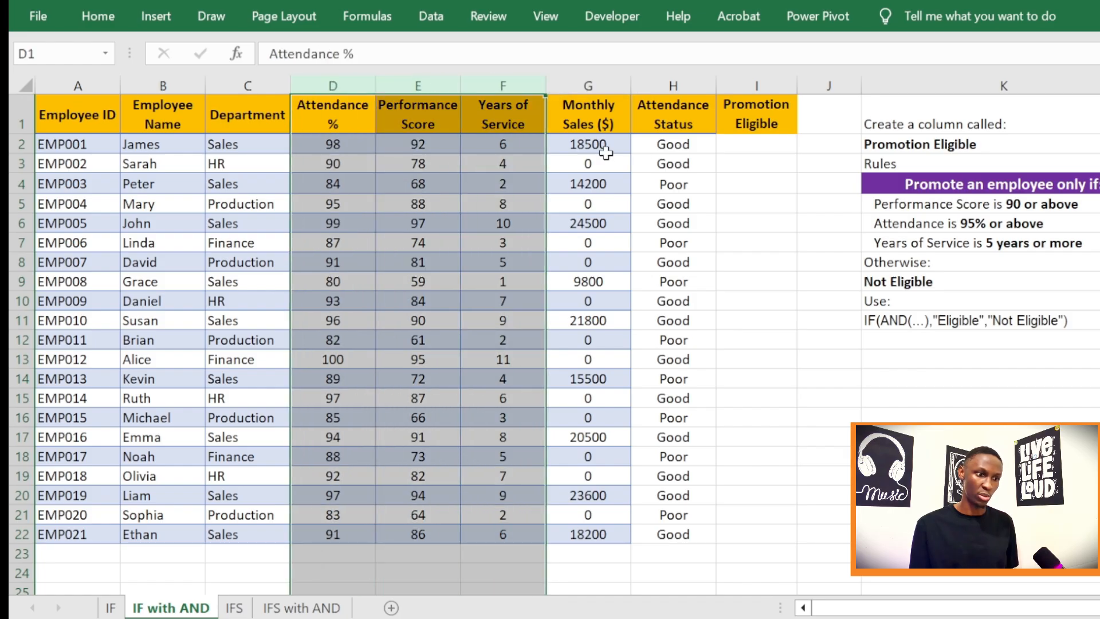
- Start an IF formula in I2 with a nested AND function whose first condition is E2>=90
left_click(765, 147)
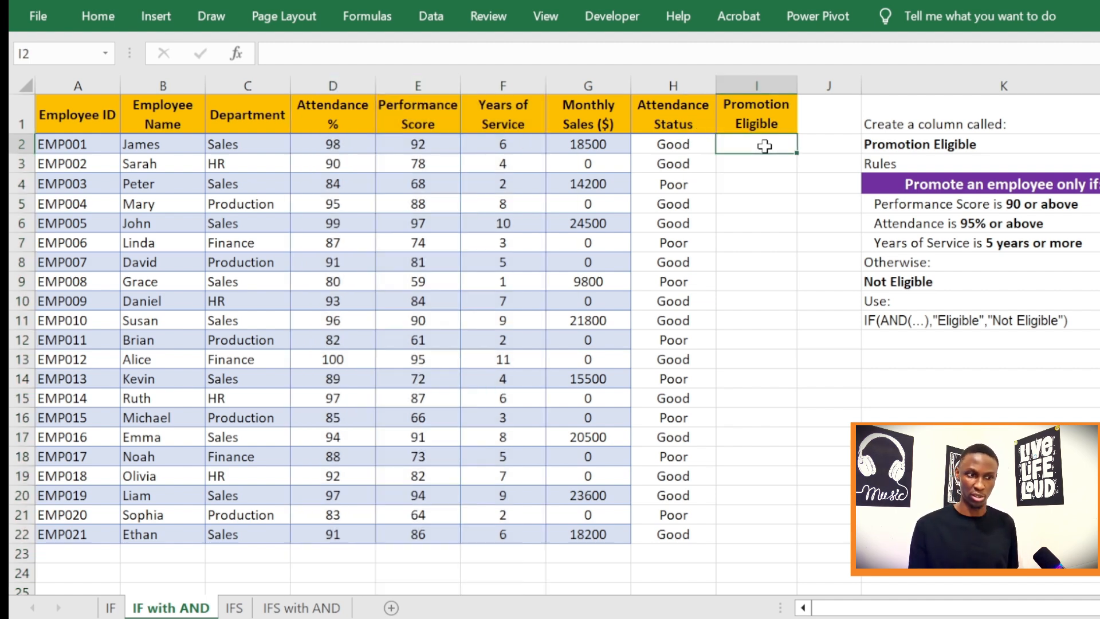
type("=")
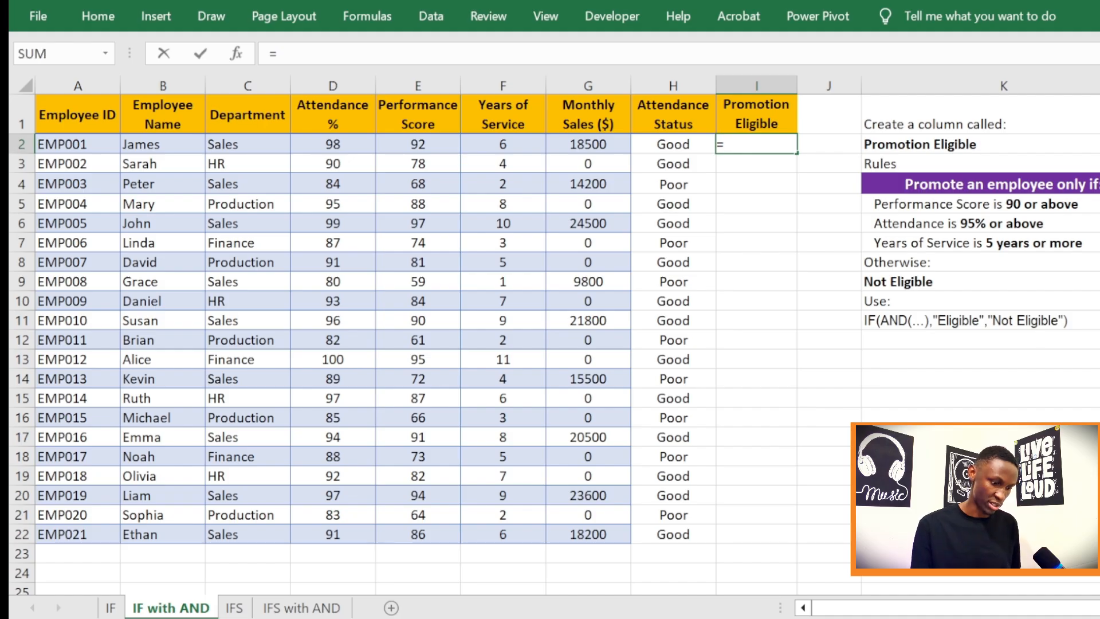
type("if")
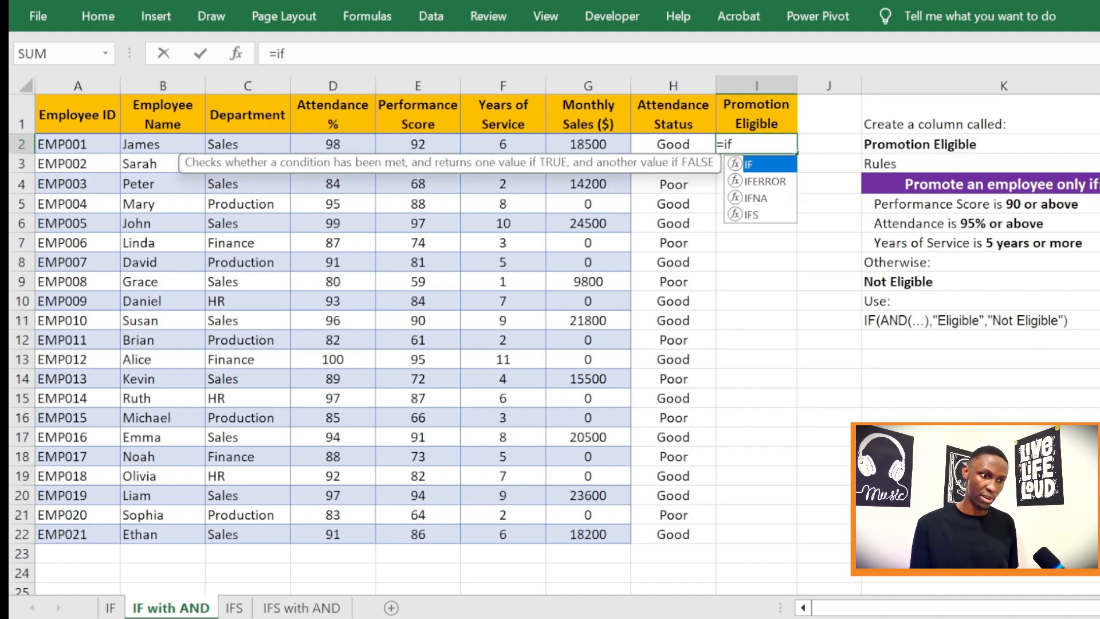
double_click(751, 166)
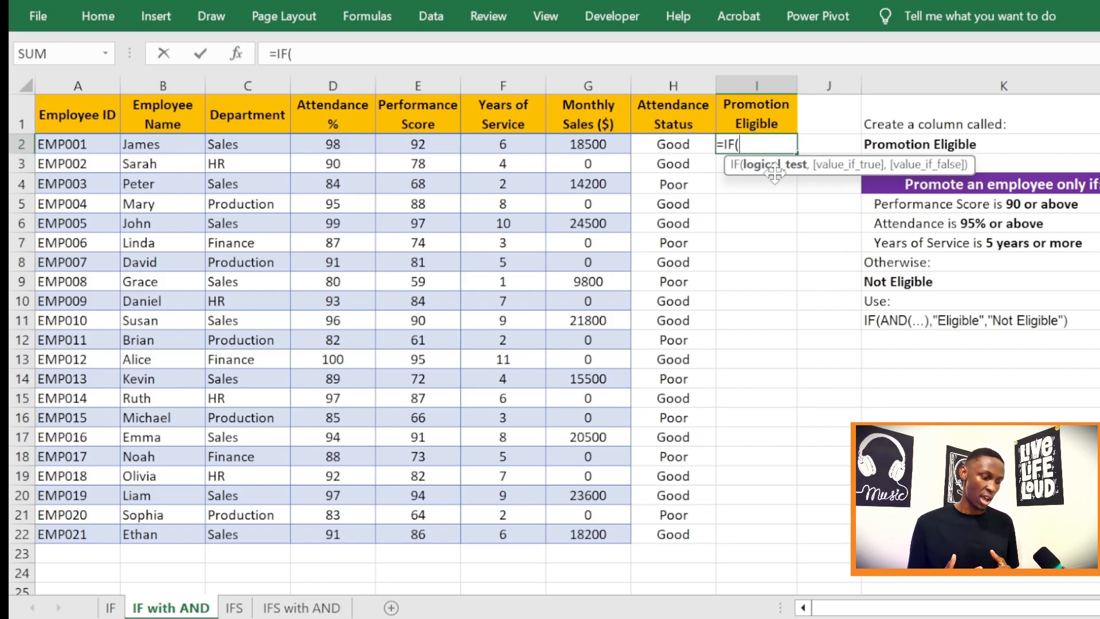
type("and")
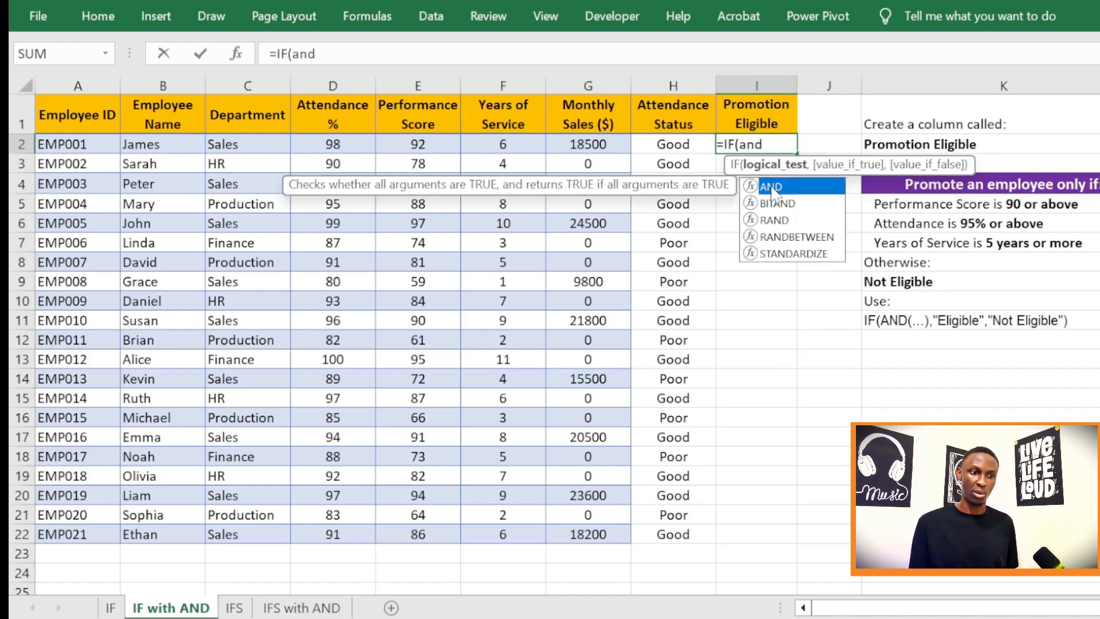
double_click(771, 188)
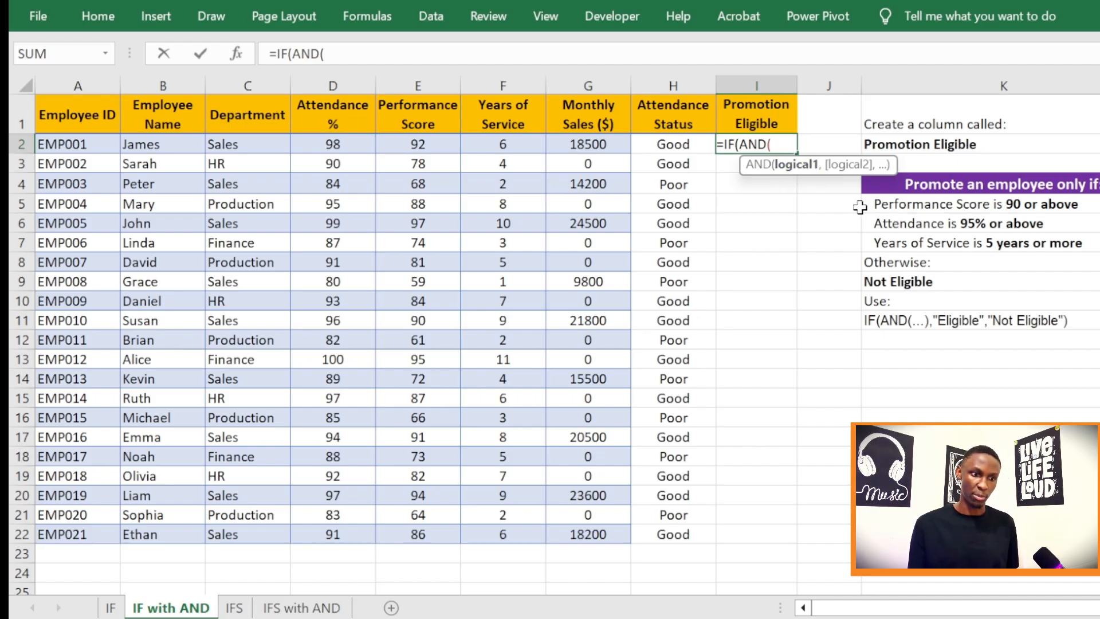
left_click(437, 145)
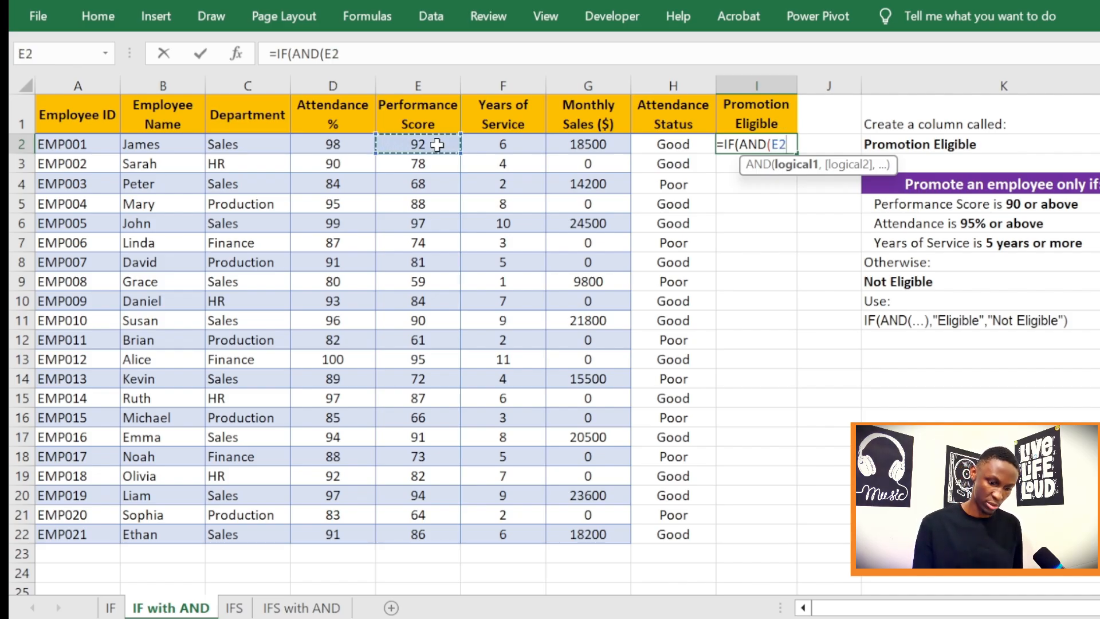
type(">=")
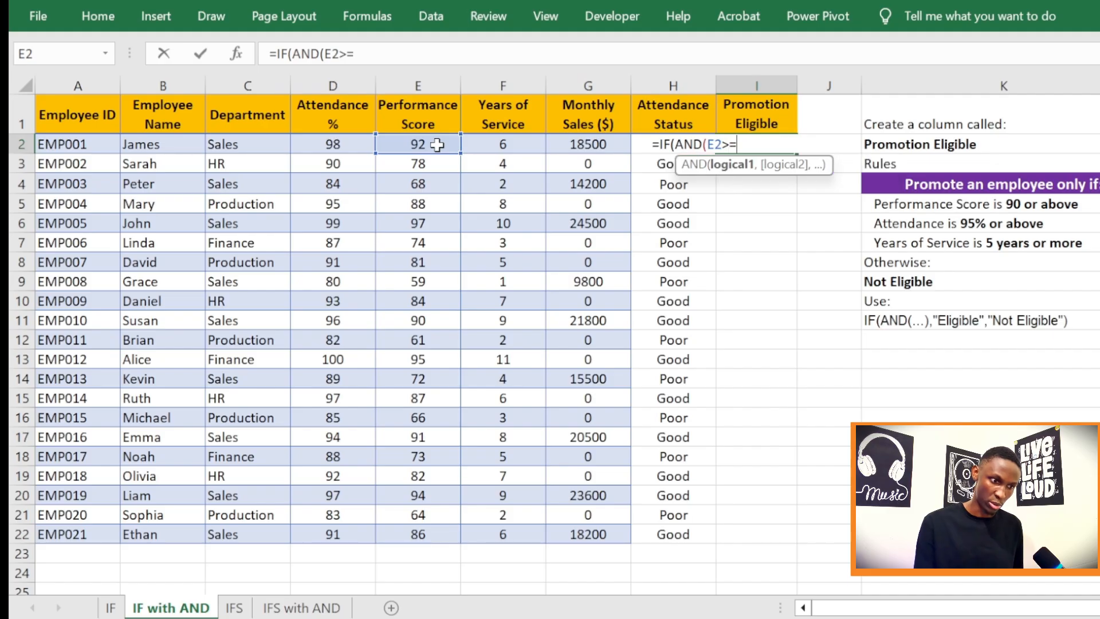
type("90,")
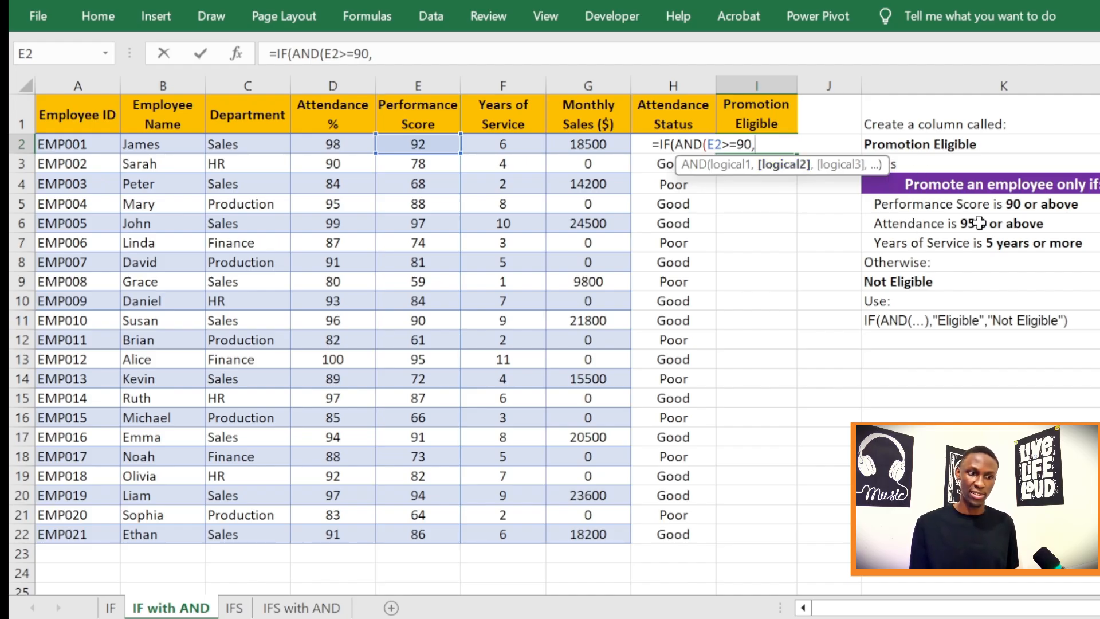
- Add D2>=95 as the second AND condition in the I2 formula, covering the attendance rule
left_click(350, 147)
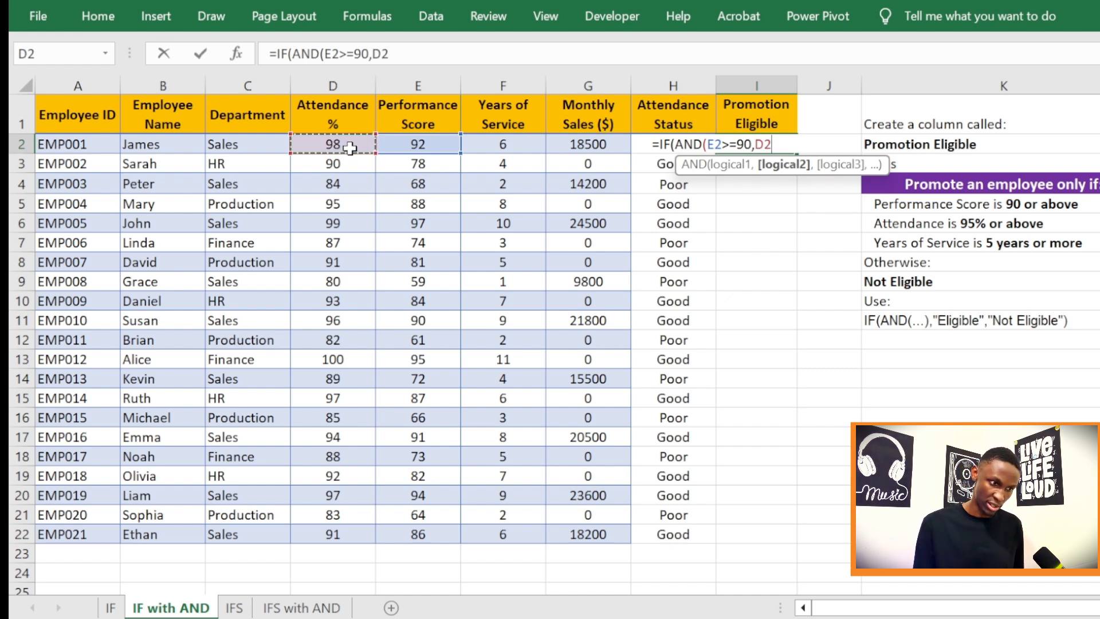
type(">=")
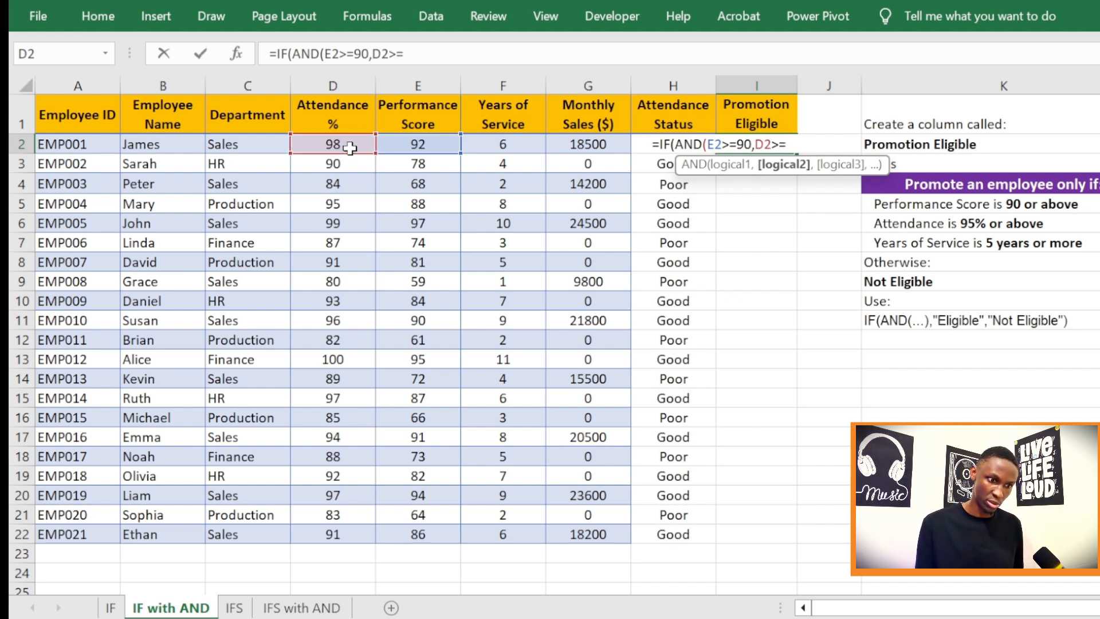
type("9")
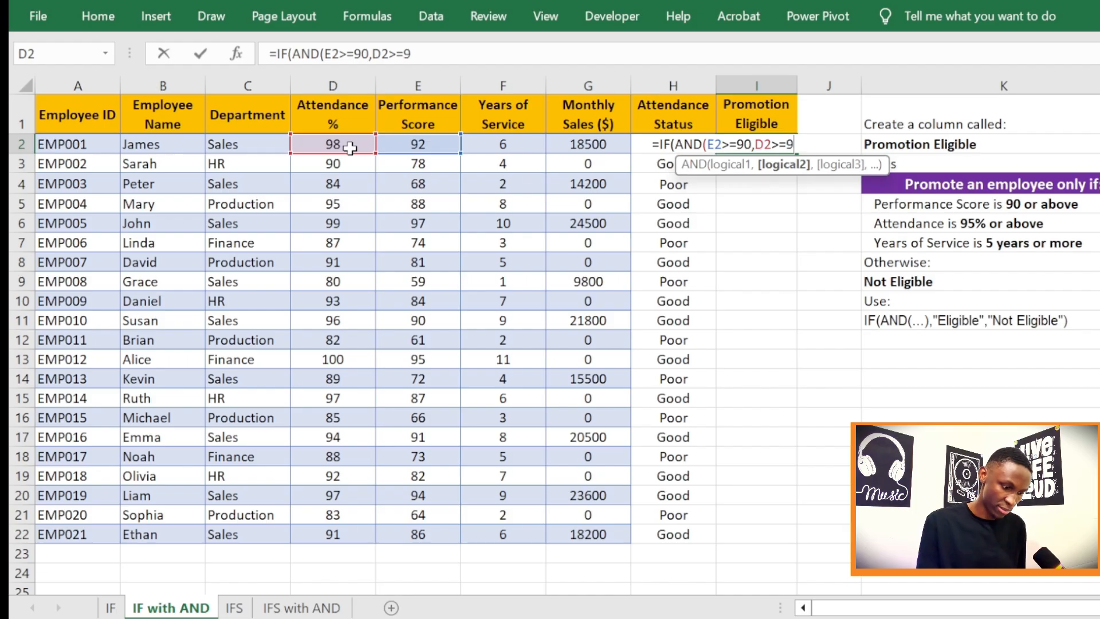
type("5,")
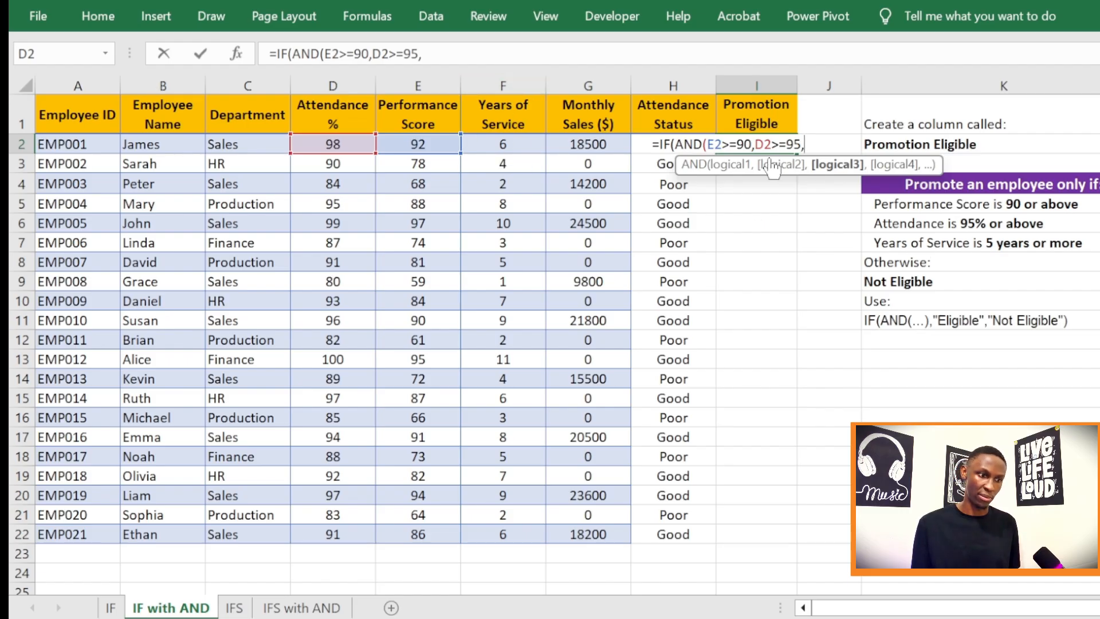
- Add F2>=5 as the third AND condition for years of service and close the AND function
left_click(527, 142)
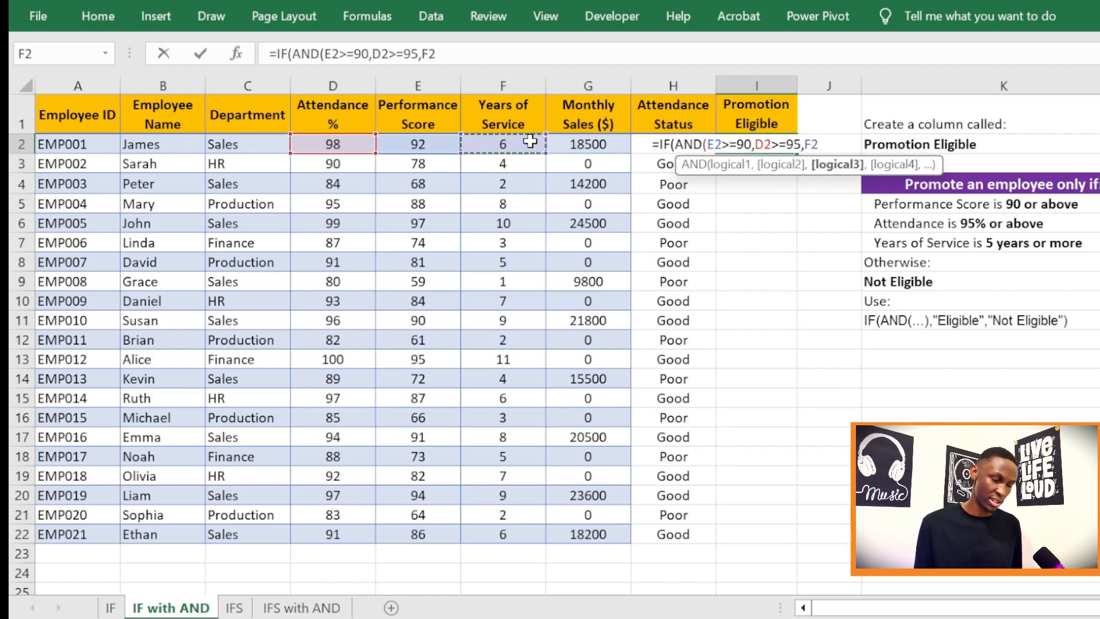
type(">")
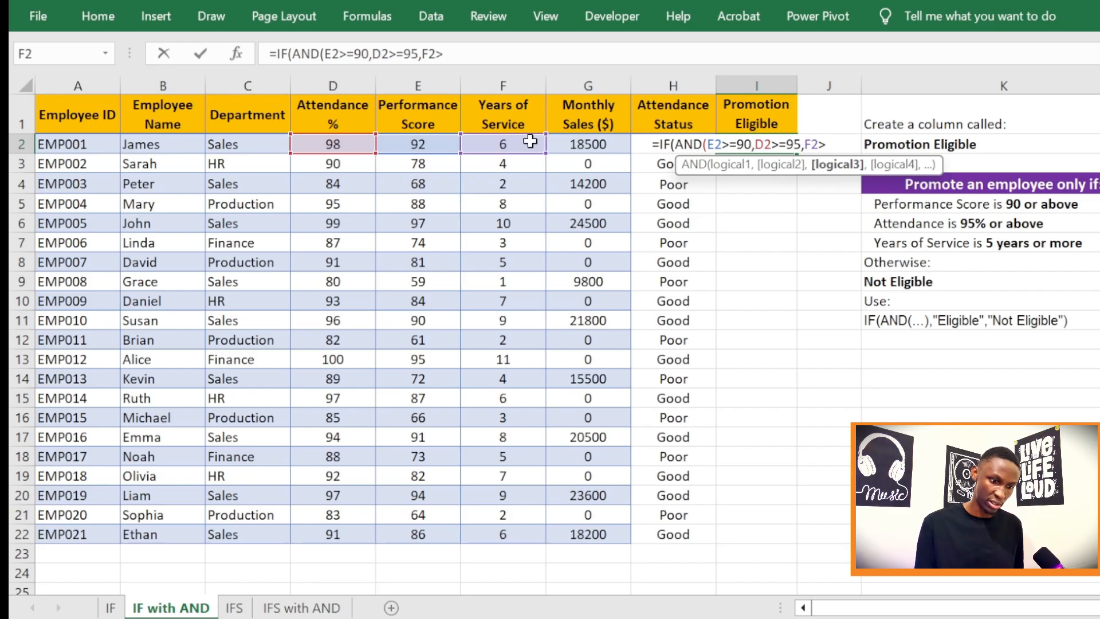
type("=")
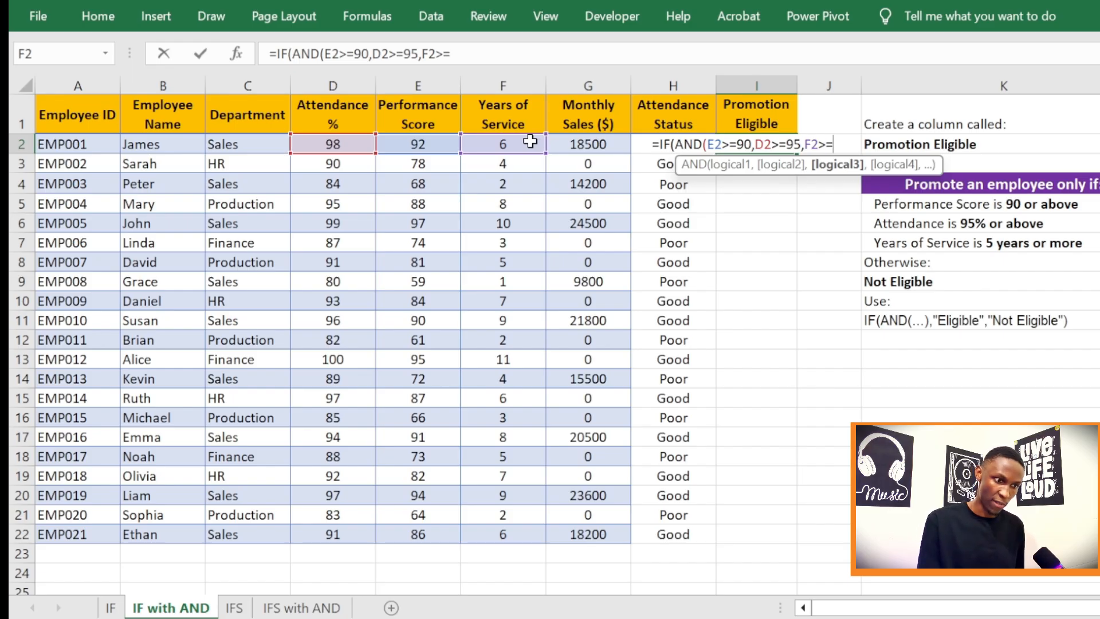
type("5")
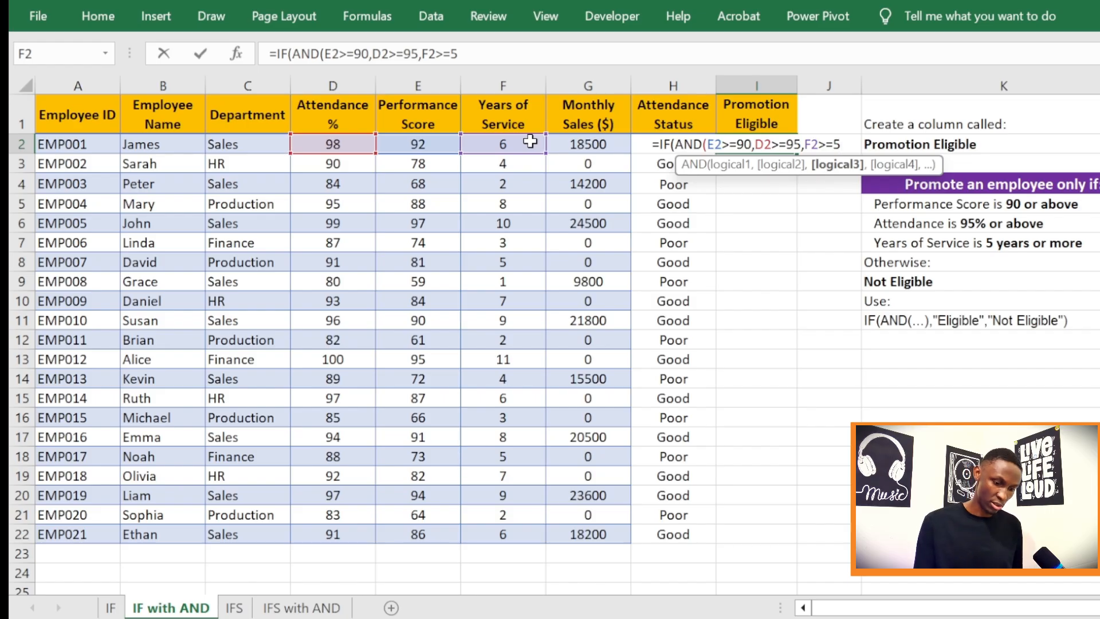
type(")")
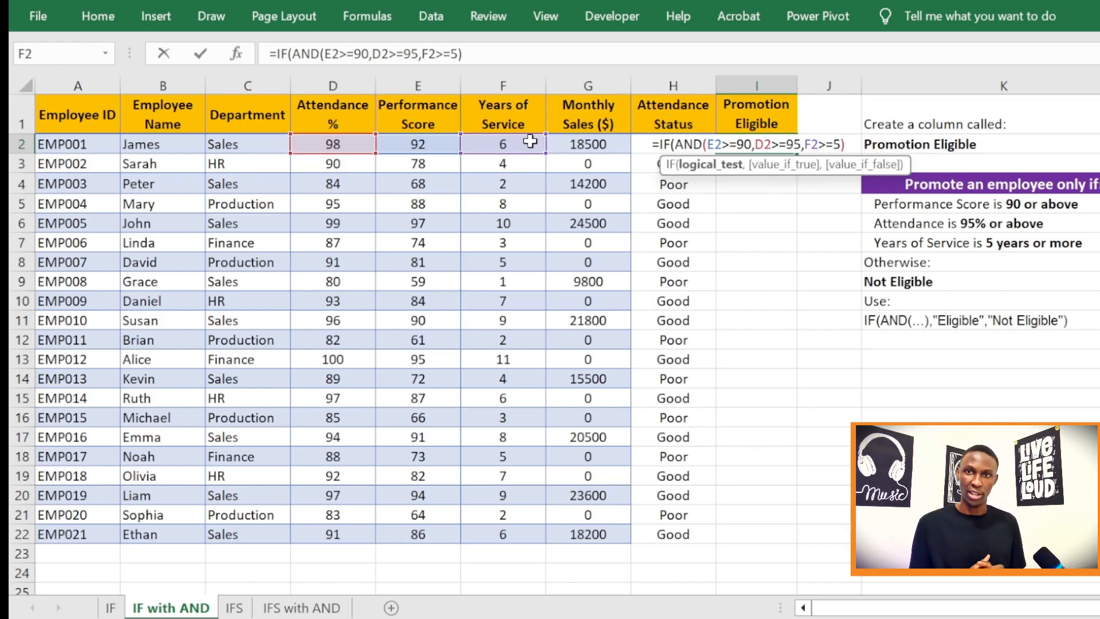
- Enter "Eligible" as the IF function's value when all conditions are true
type(",")
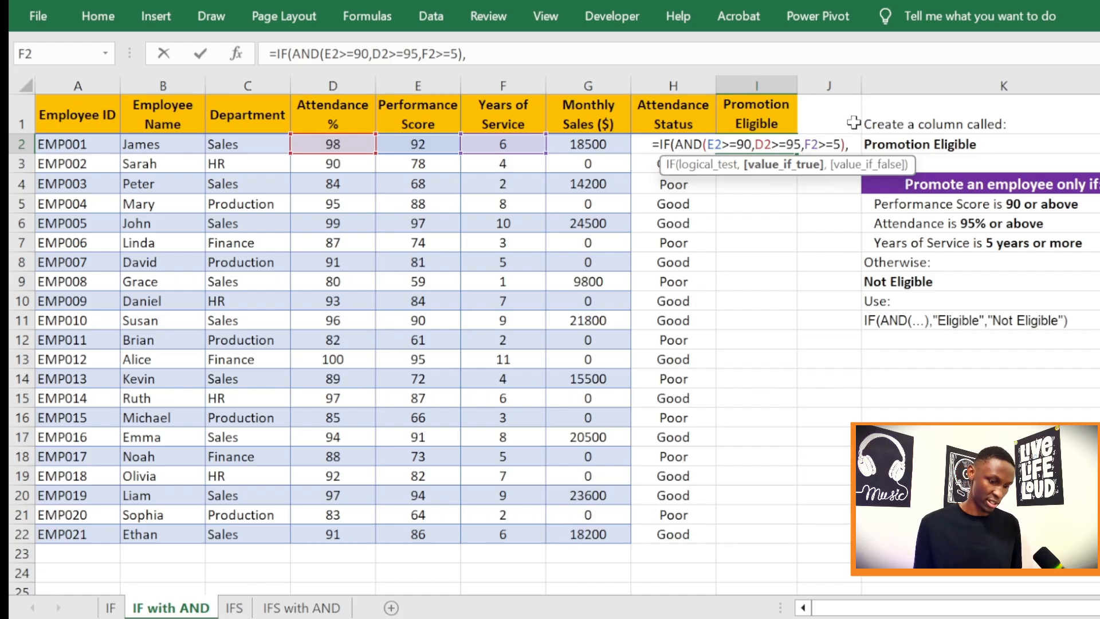
type("\"")
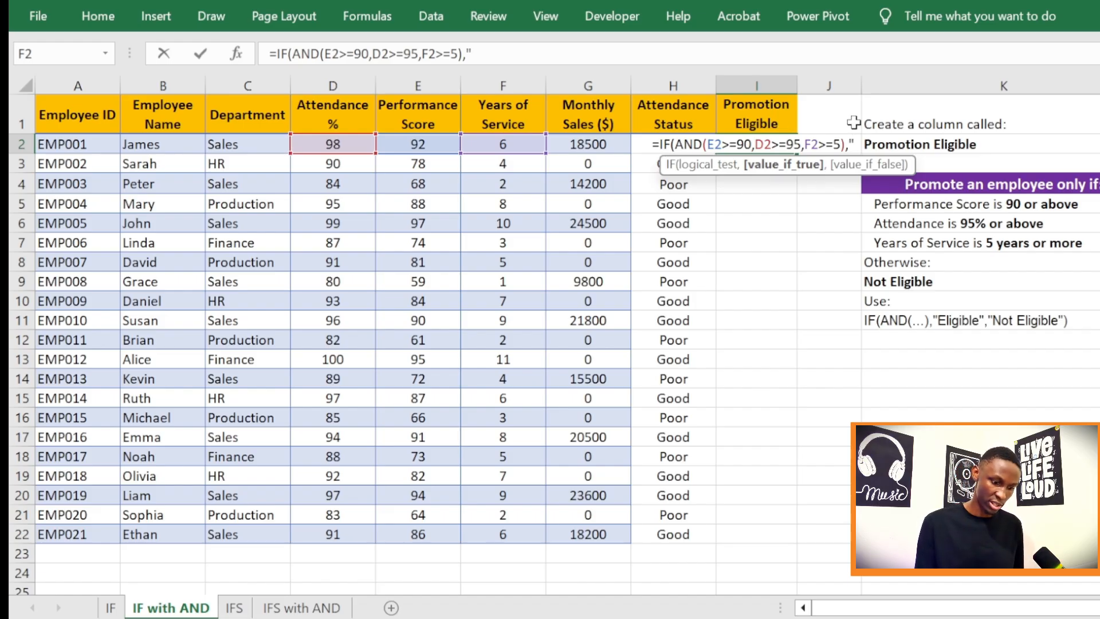
type("E")
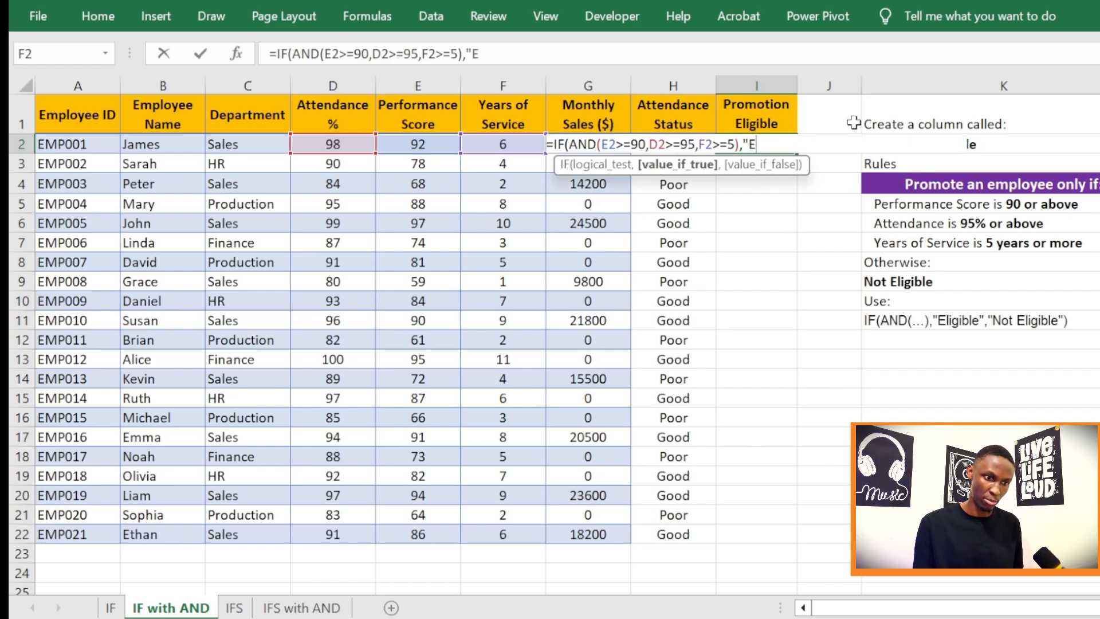
type("l")
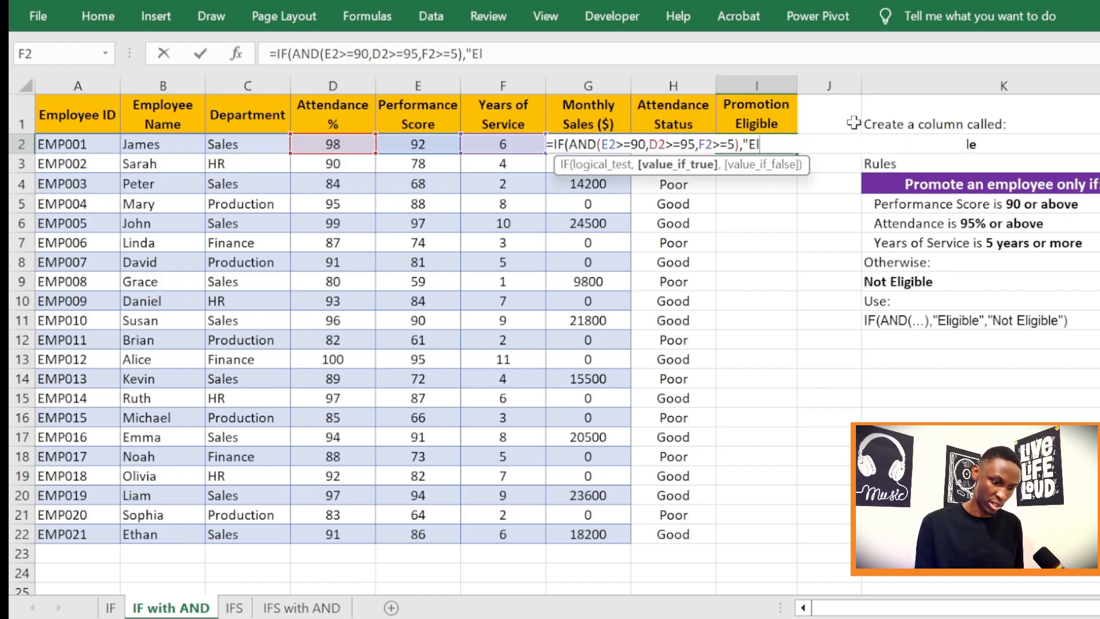
type("igible")
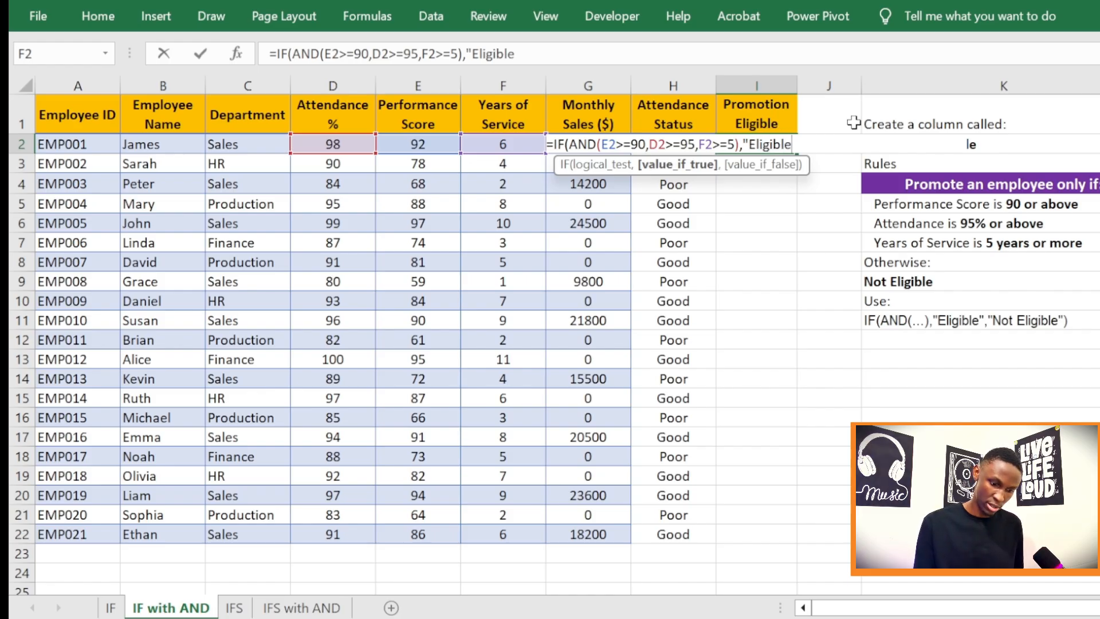
type("\",")
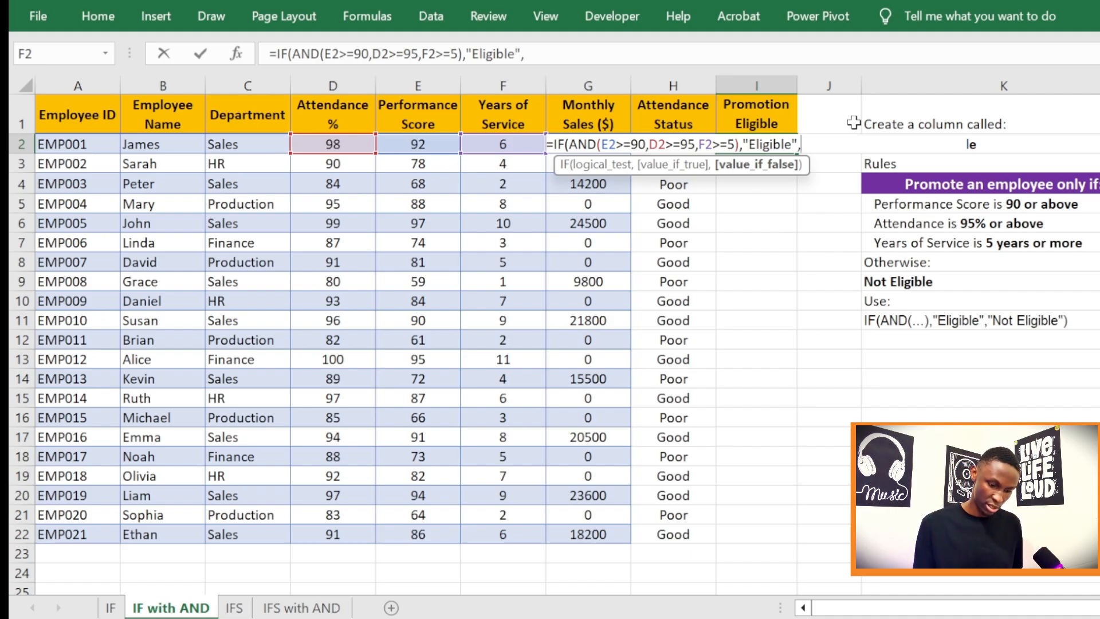
- Enter "Not Eligible" as the value if false, close the IF function, and commit the formula in I2
type("\"")
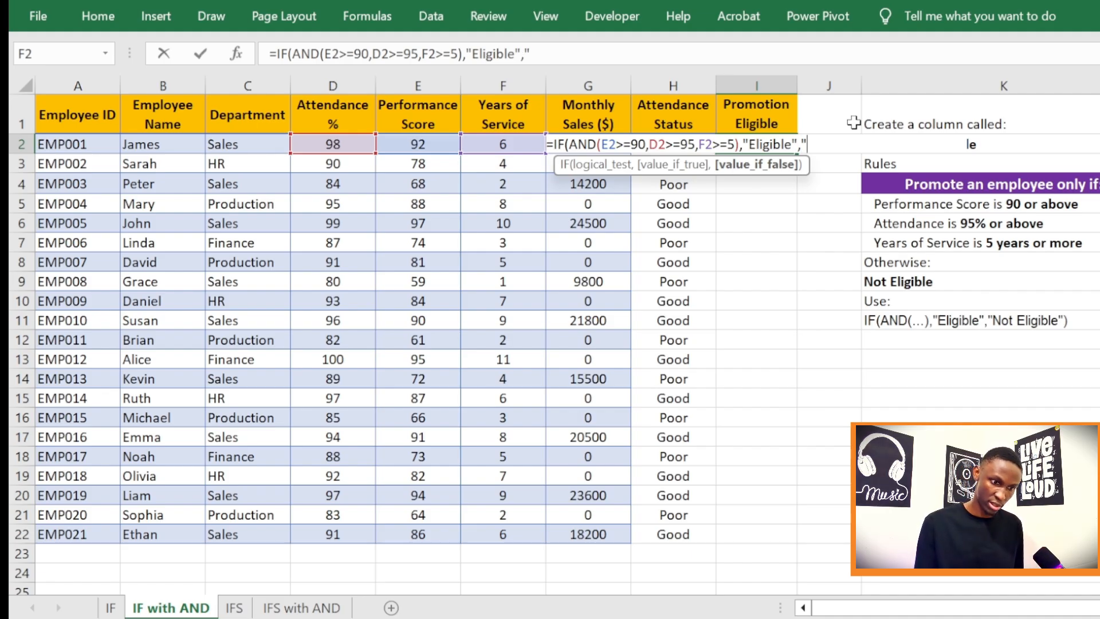
type("Not")
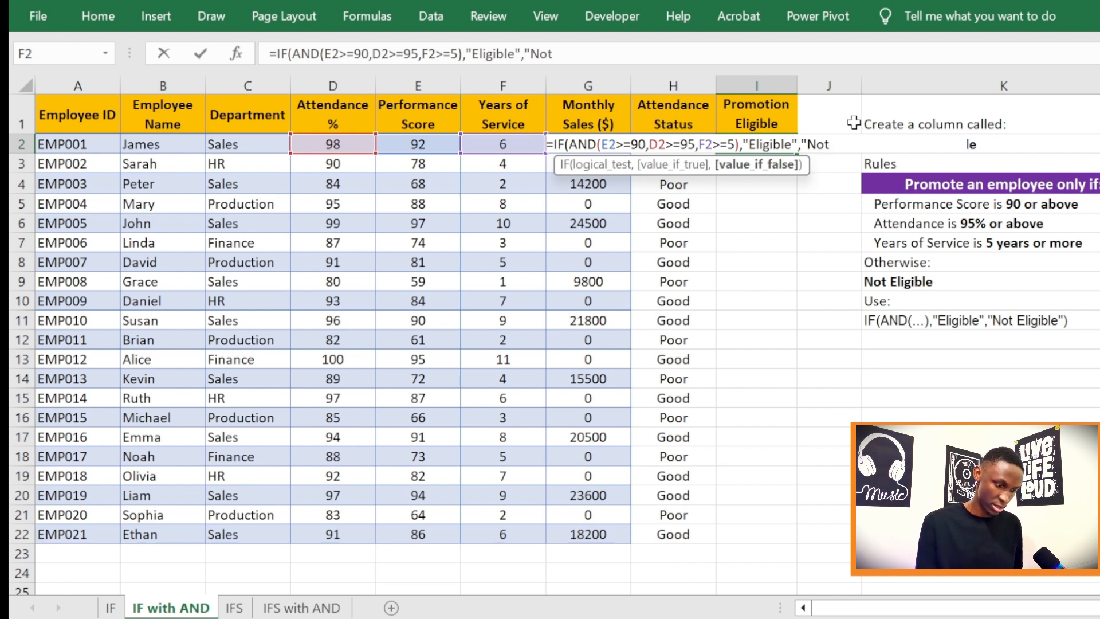
type(" Eligib")
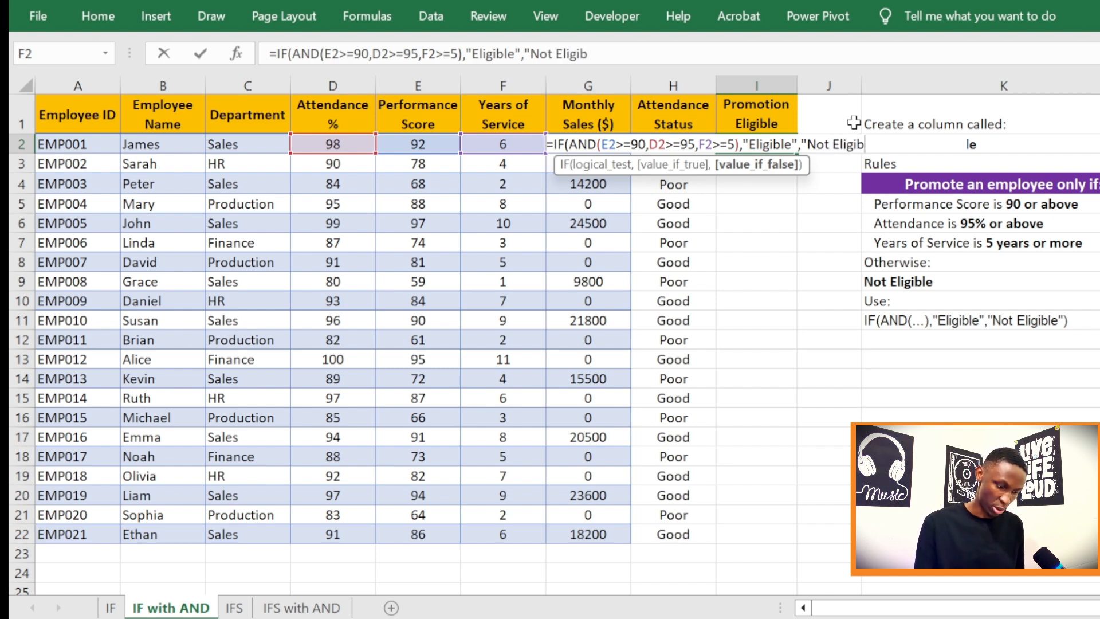
type("le")
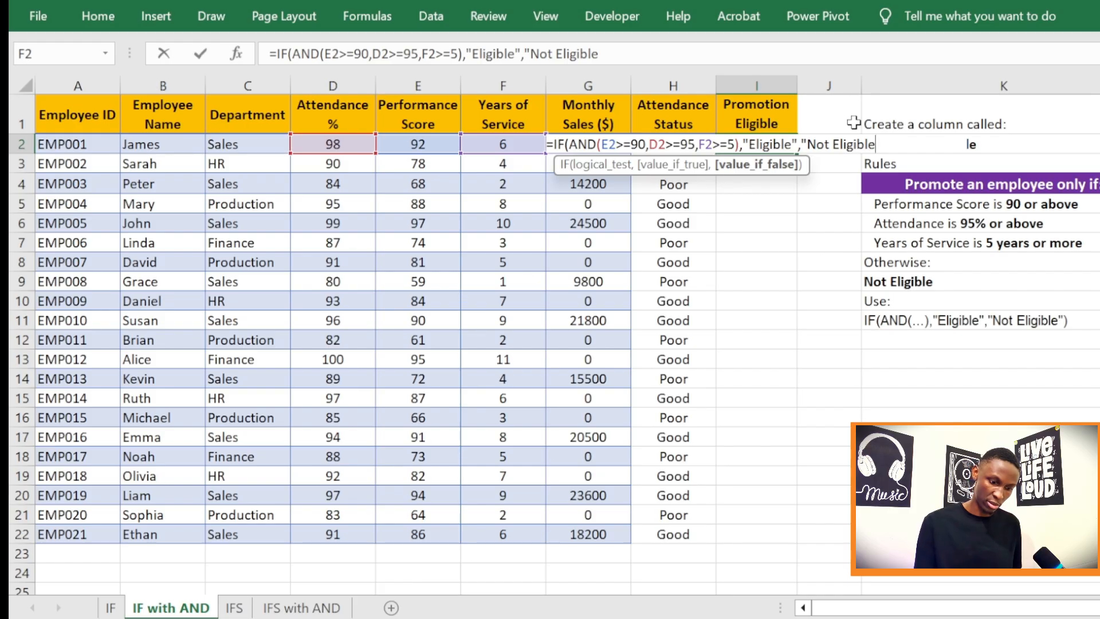
type("\")")
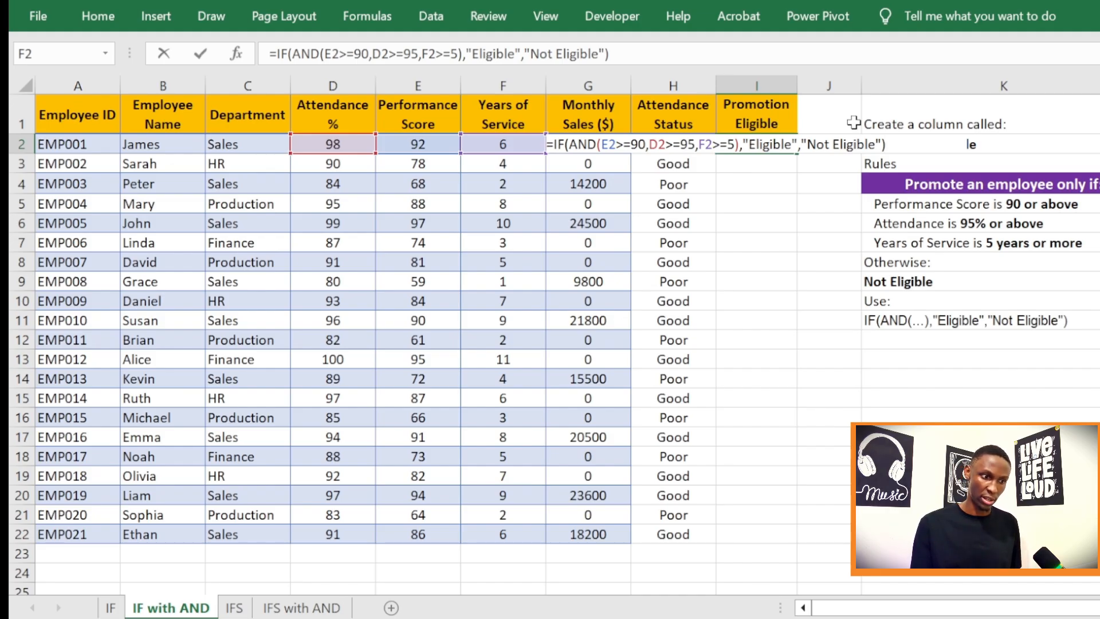
key("Return")
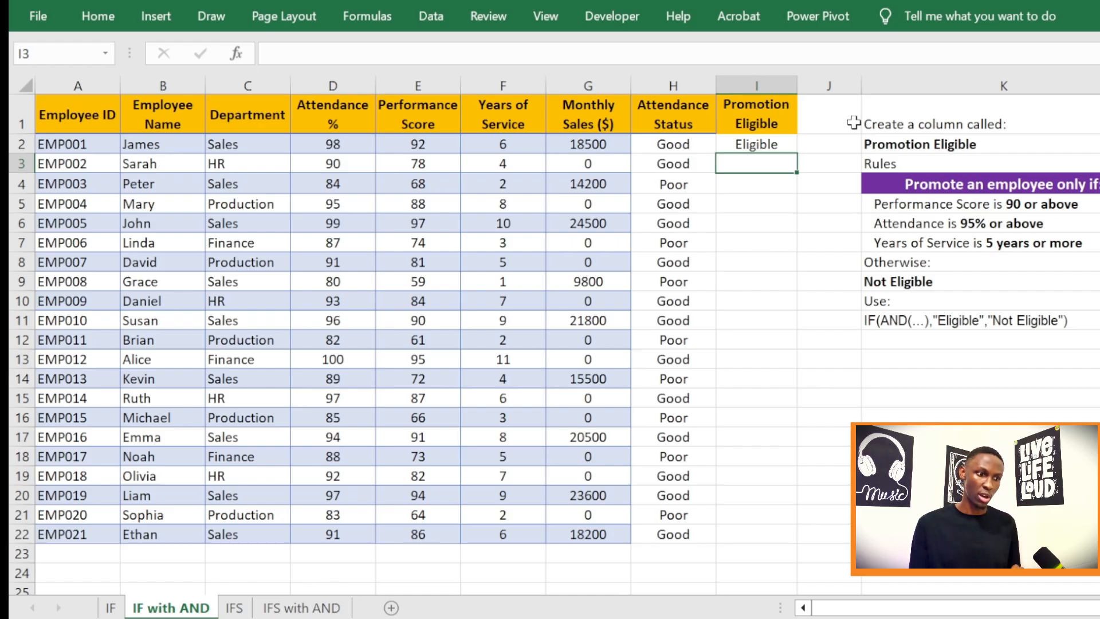
- Fill the promotion formula from I2 down to I22 and review the Promotion Eligible column
left_click(782, 142)
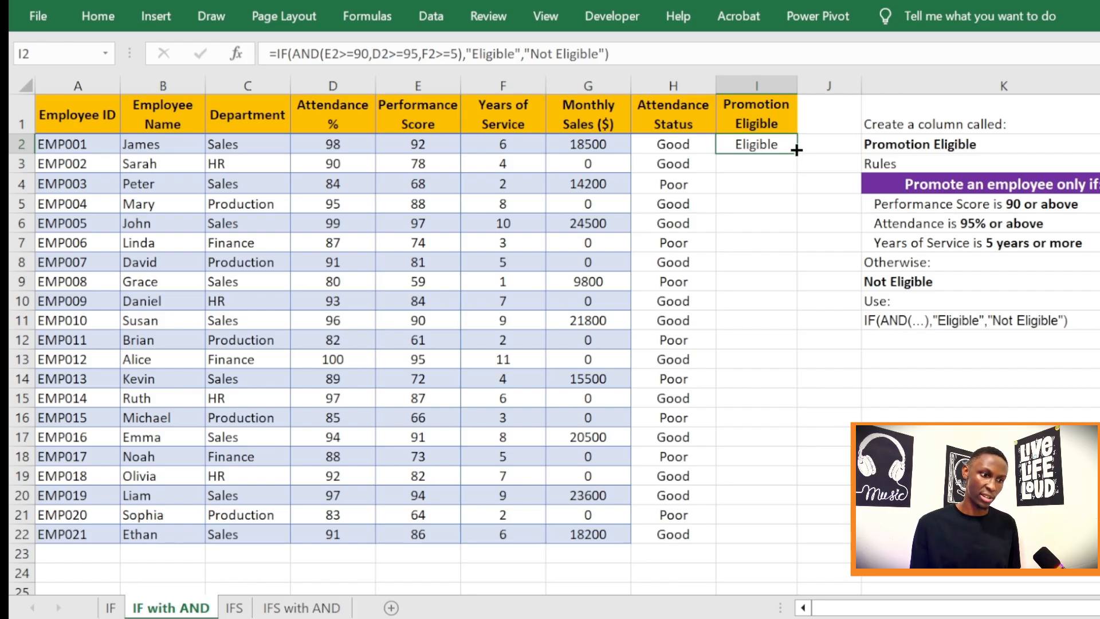
double_click(796, 149)
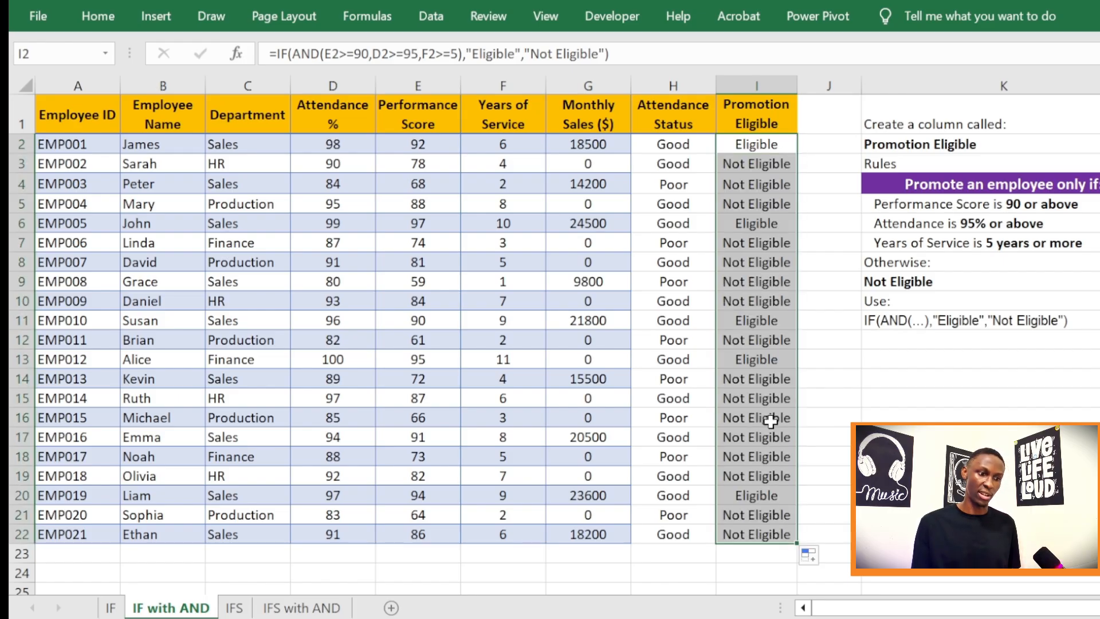
left_click(837, 333)
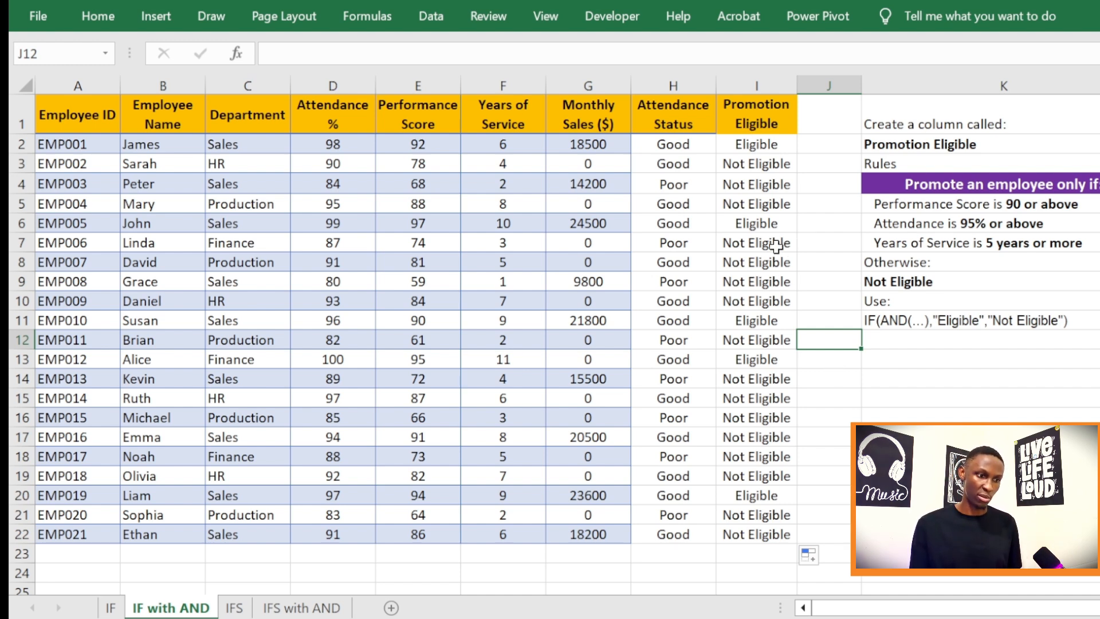
left_click_drag(738, 143, 745, 548)
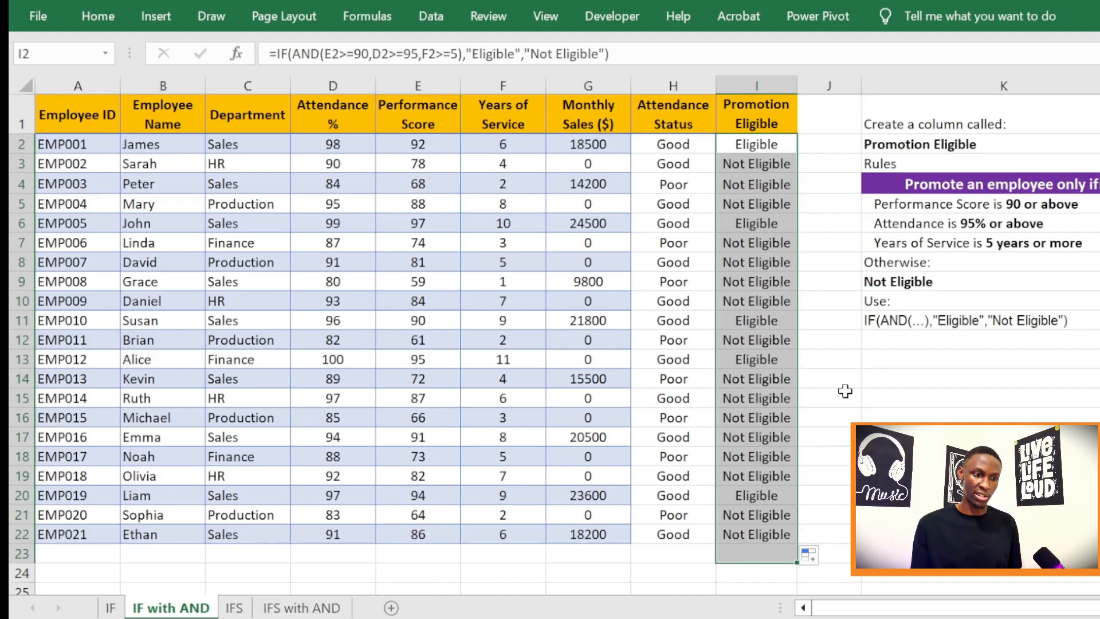
left_click(842, 395)
left_click(743, 164)
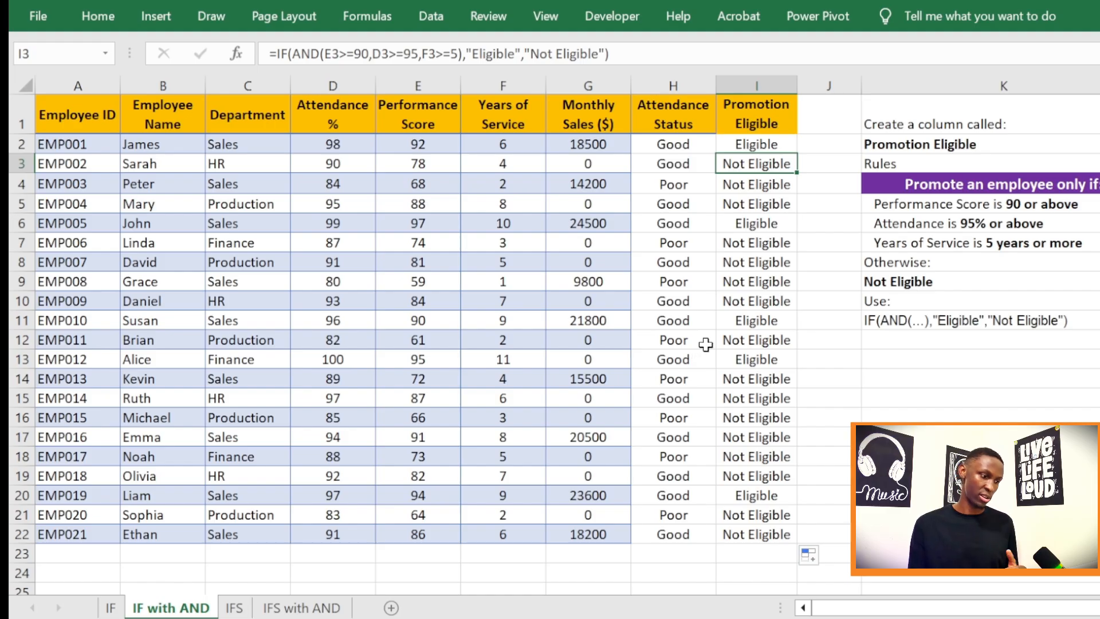
- On the IFS sheet, clear the existing Performance Grade formulas from J2:J22
left_click(234, 608)
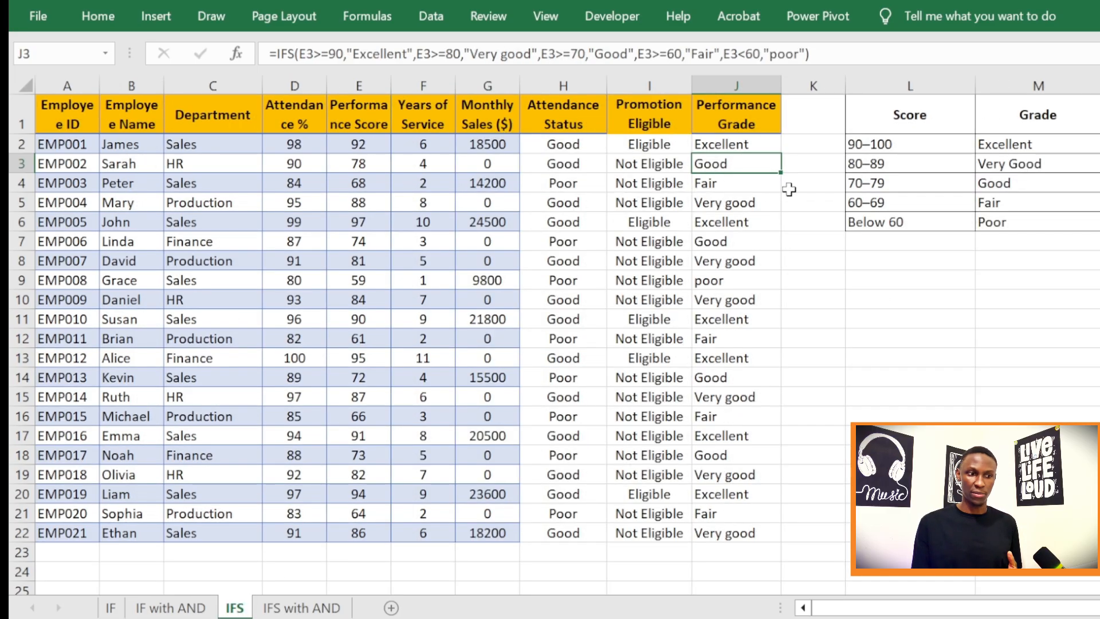
left_click(801, 149)
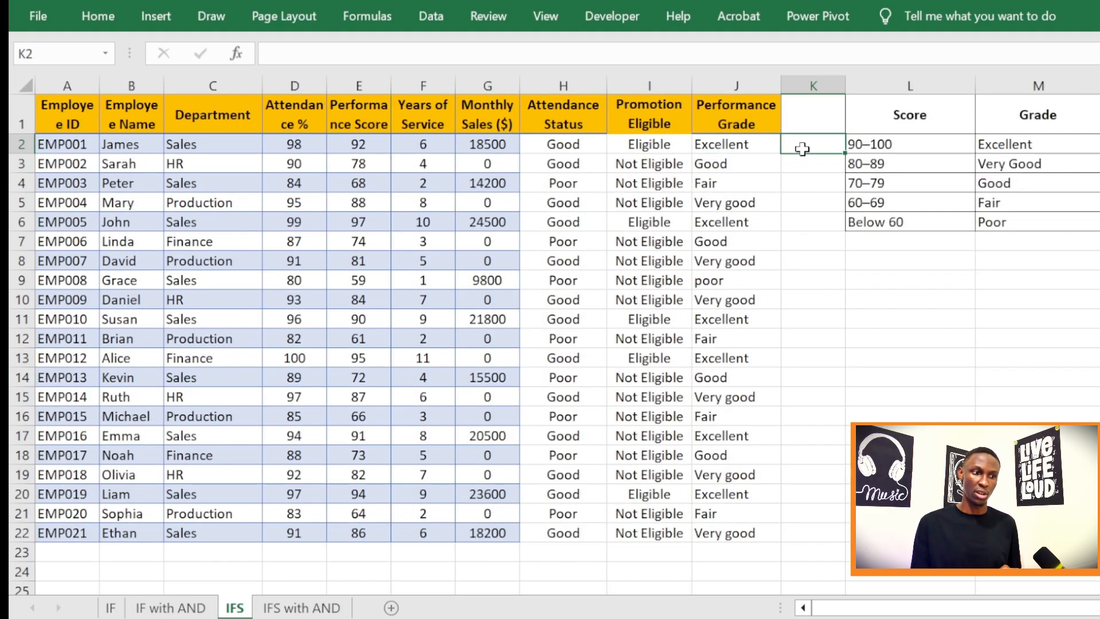
left_click(740, 164)
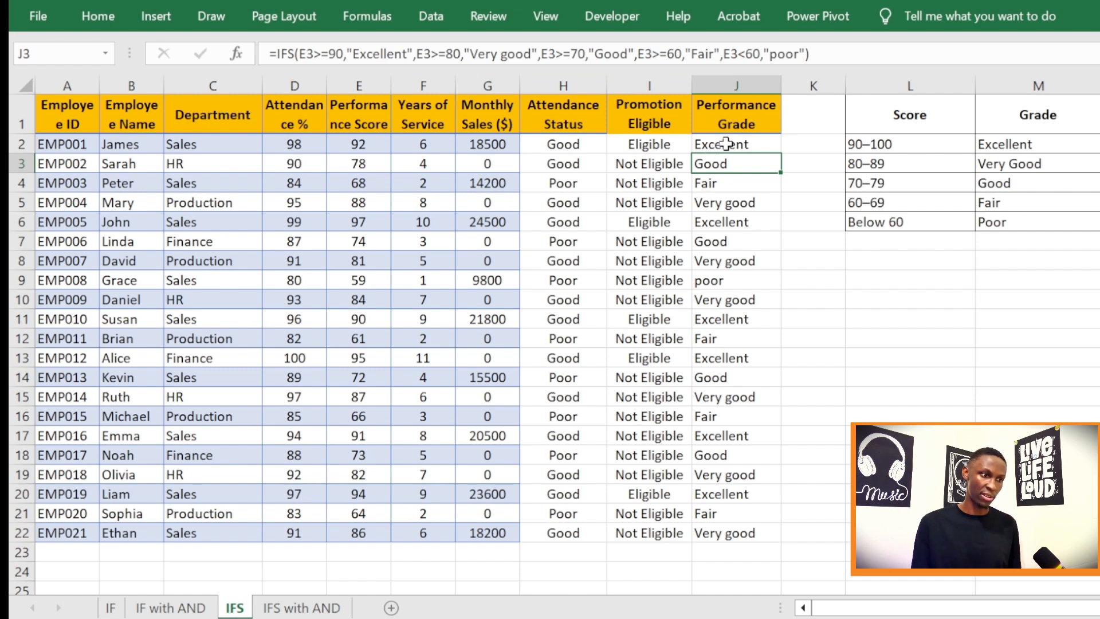
left_click_drag(726, 143, 767, 531)
key("Delete")
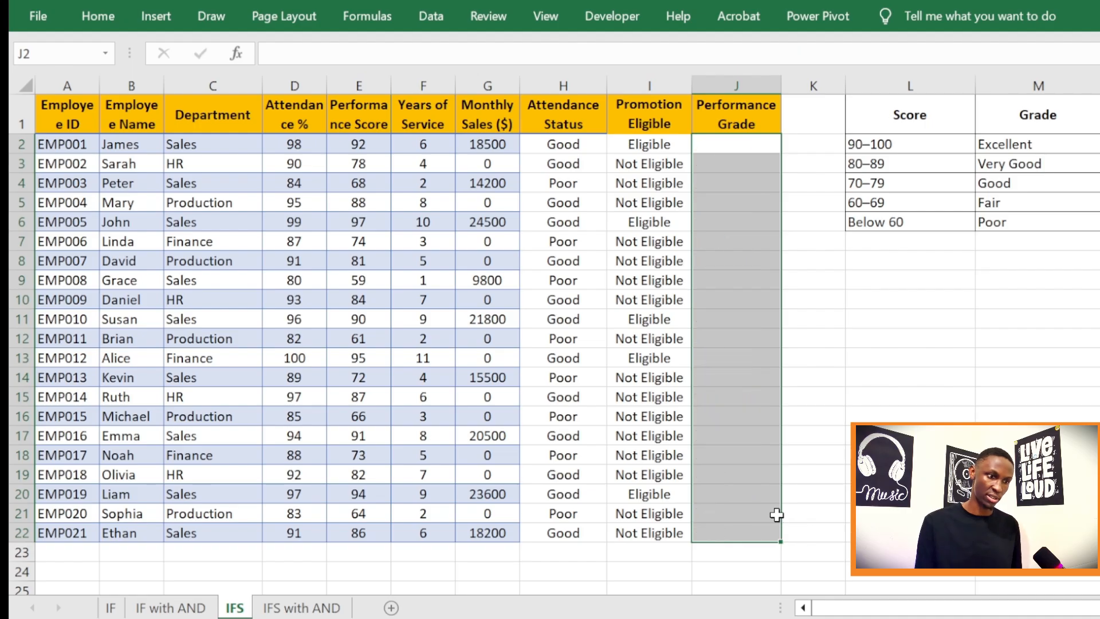
- Examine the Attendance Status, Promotion Eligible and empty Performance Grade columns alongside the Score and Grade table
left_click(770, 145)
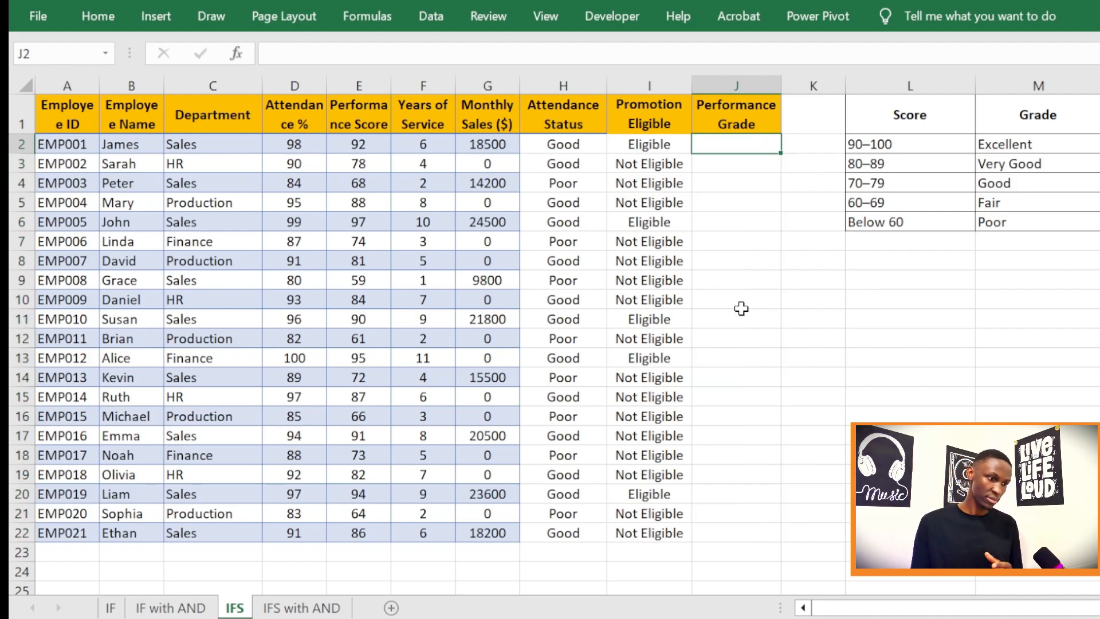
left_click(553, 165)
left_click(619, 164)
left_click(732, 163)
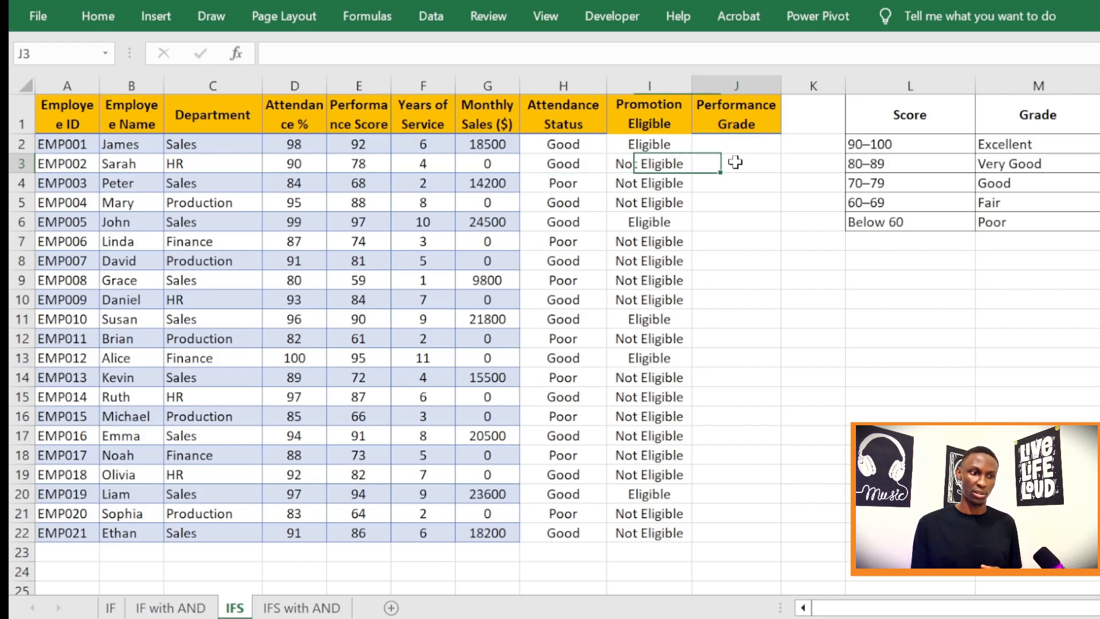
left_click(737, 143)
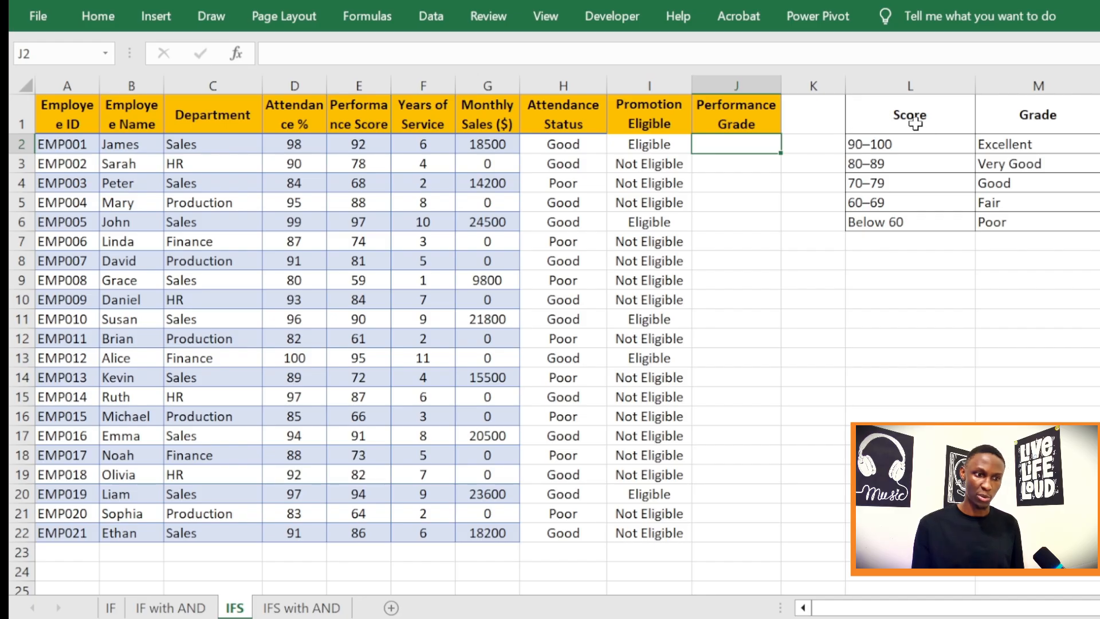
left_click_drag(910, 116, 984, 266)
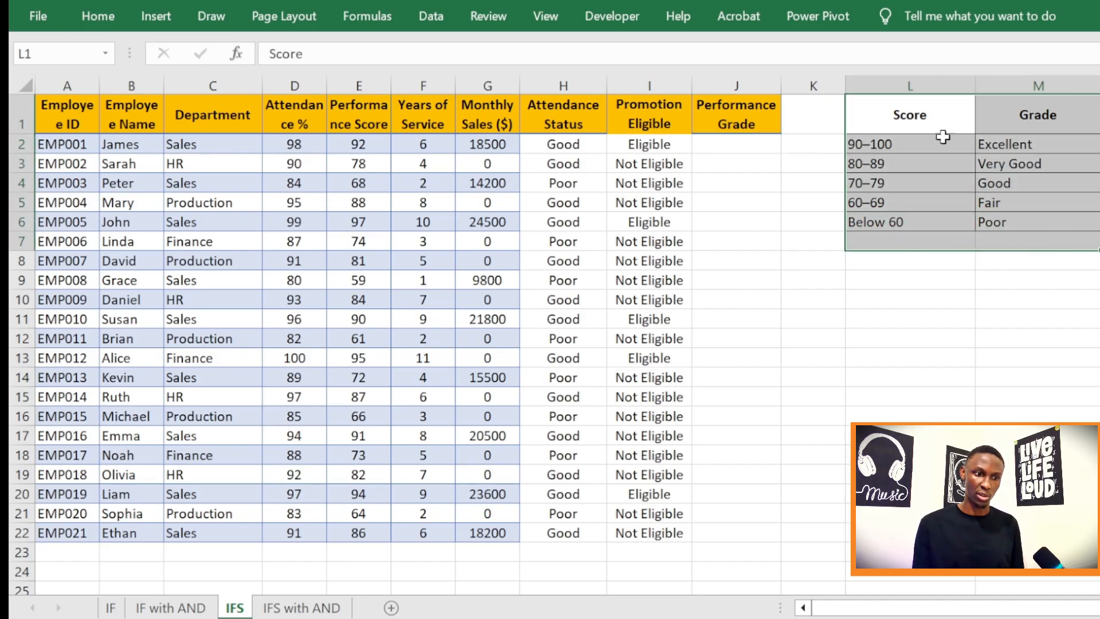
left_click(726, 146)
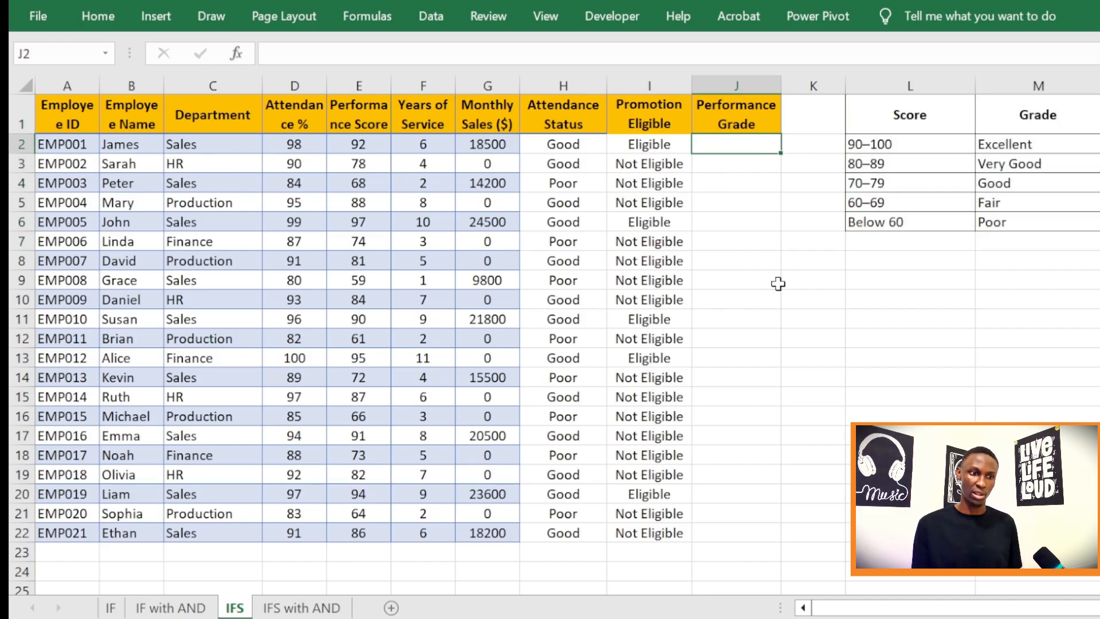
- Start an IFS formula in Performance Grade cell J2 with E2>=90 as the first logical test
left_click(918, 120)
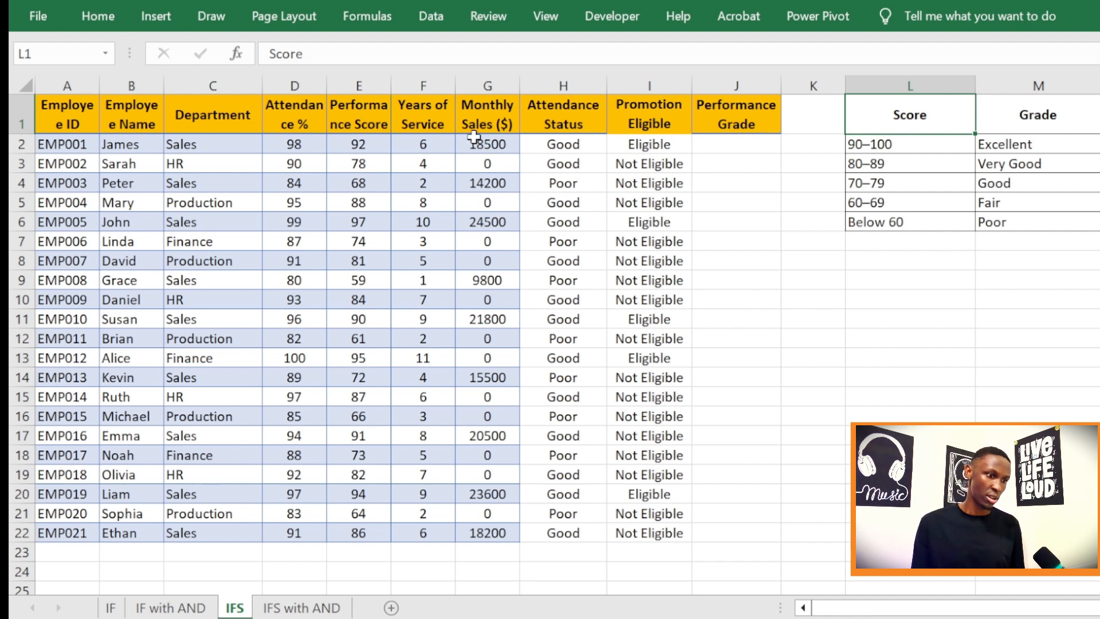
left_click(731, 146)
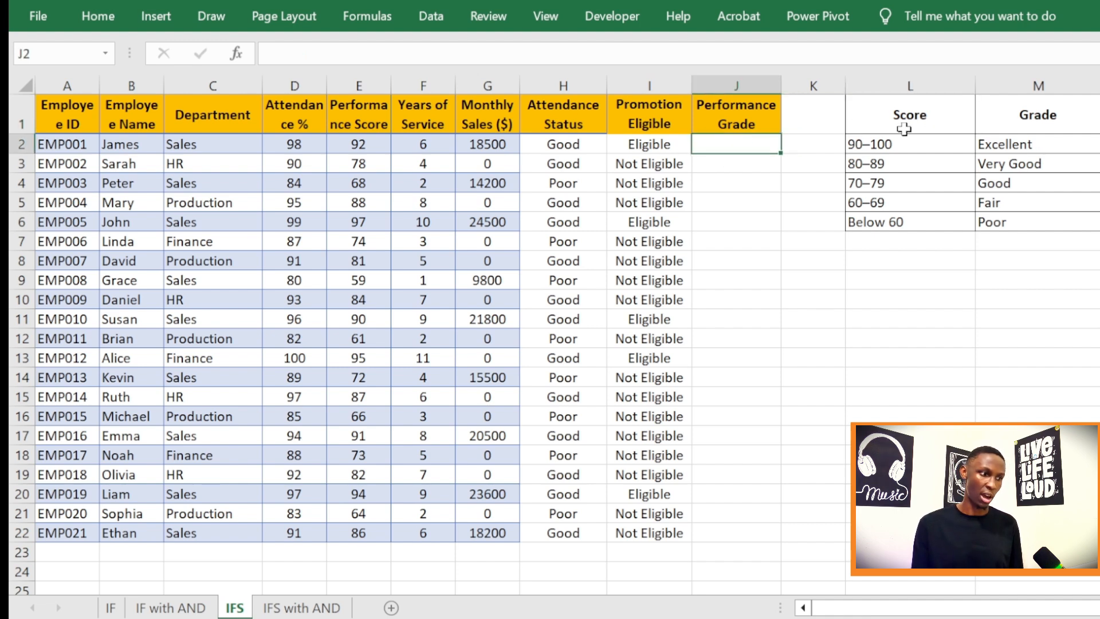
left_click(358, 86)
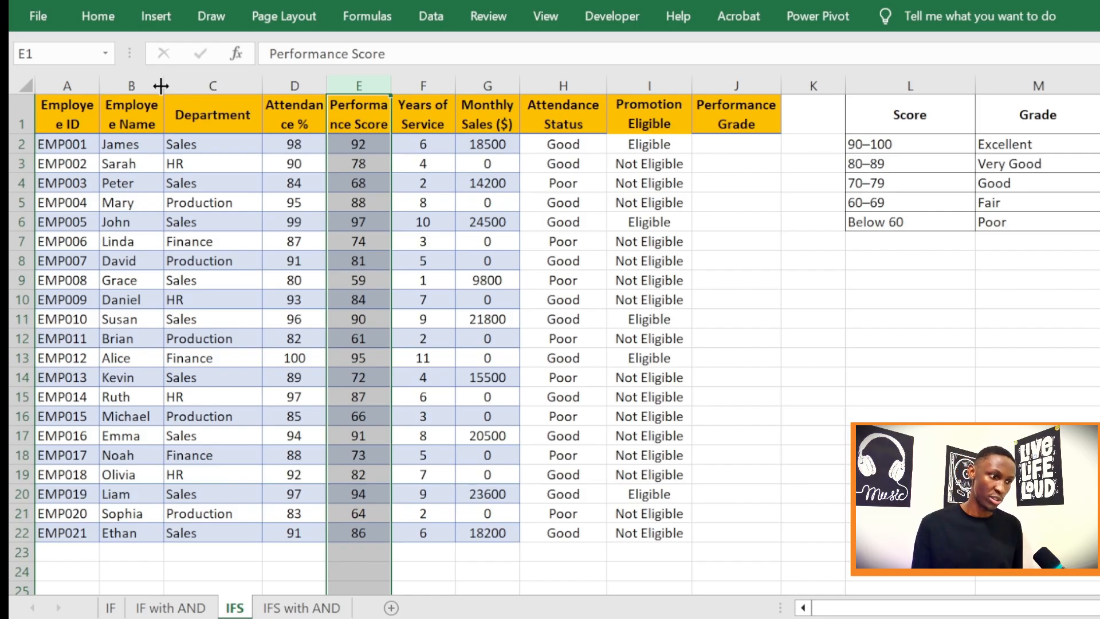
left_click(716, 146)
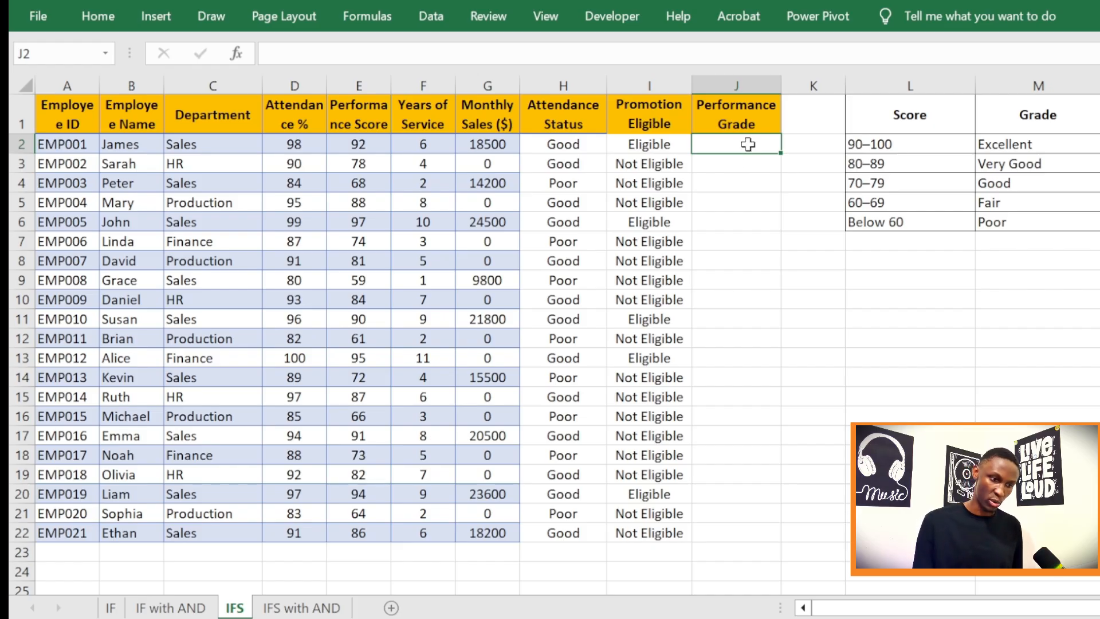
type("=")
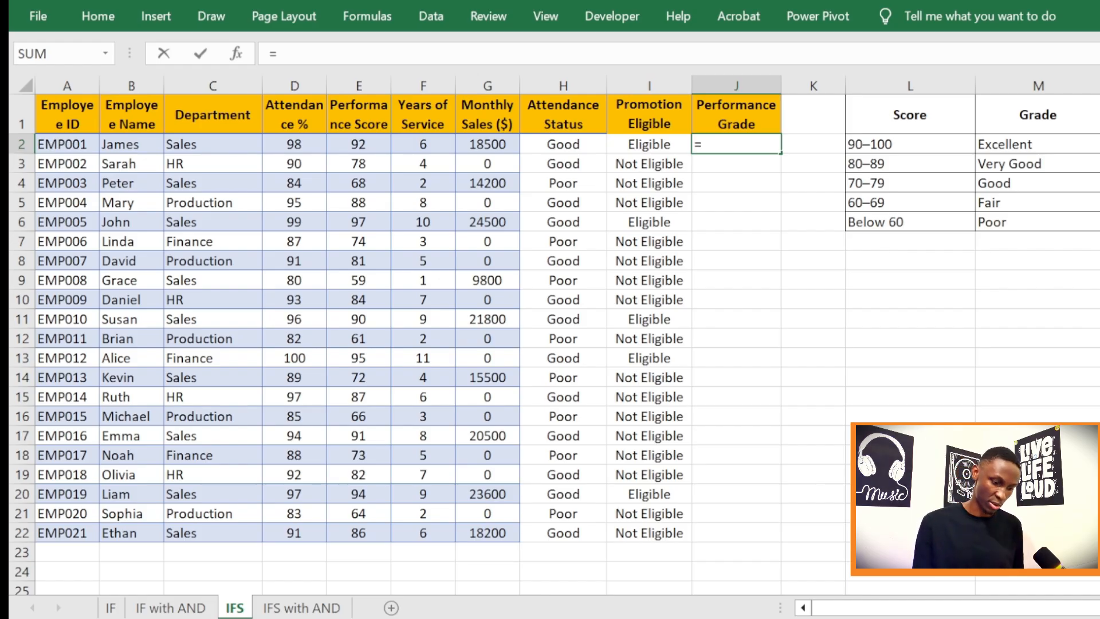
type("ifs")
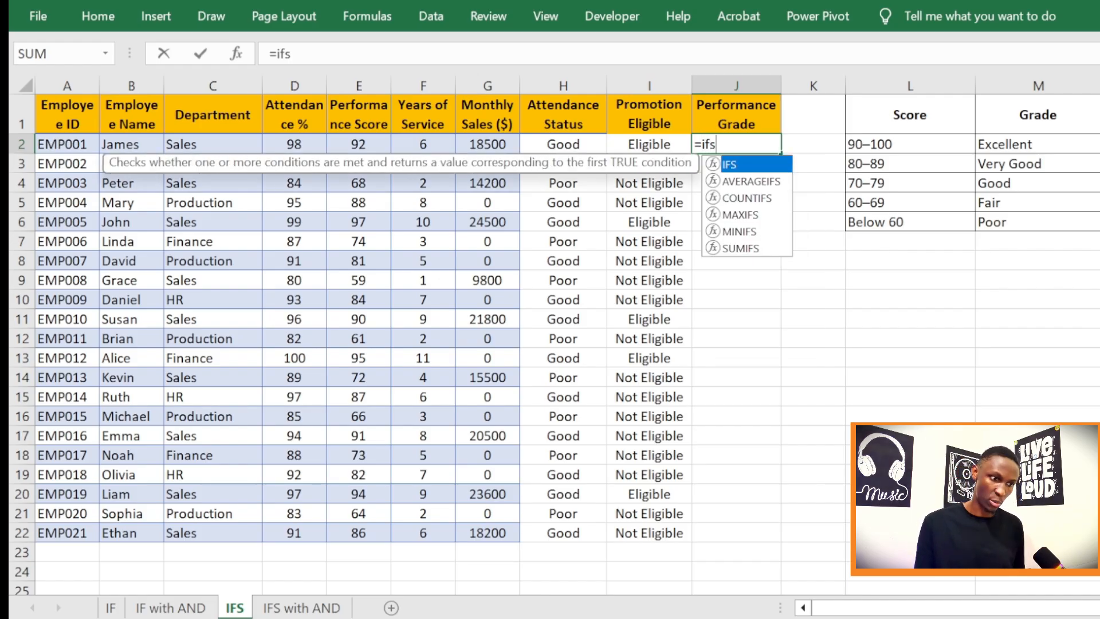
double_click(730, 165)
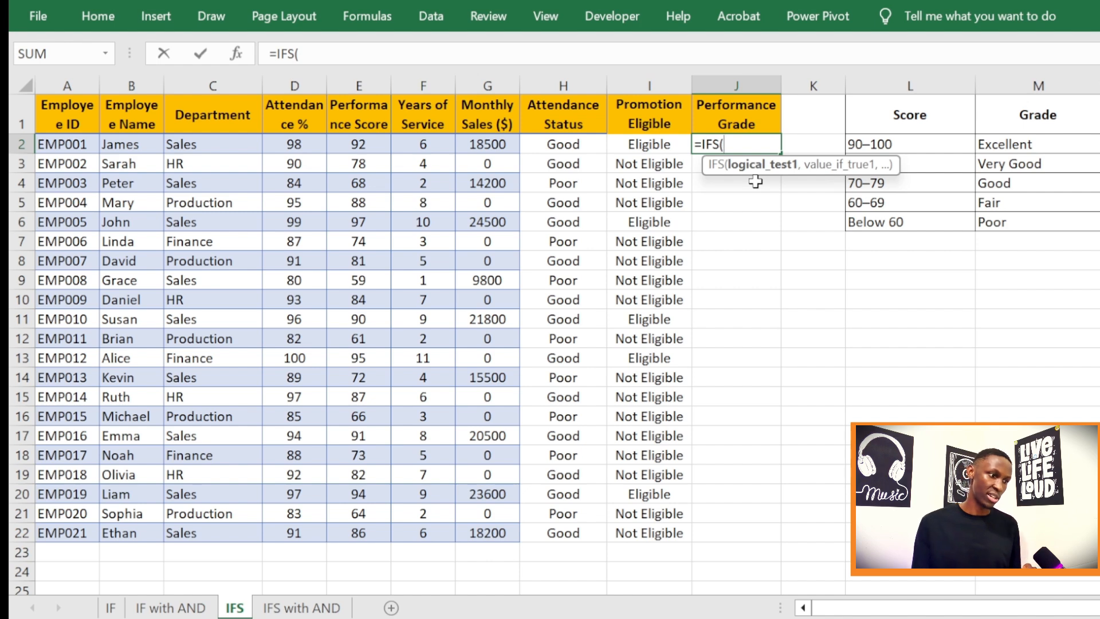
left_click(362, 144)
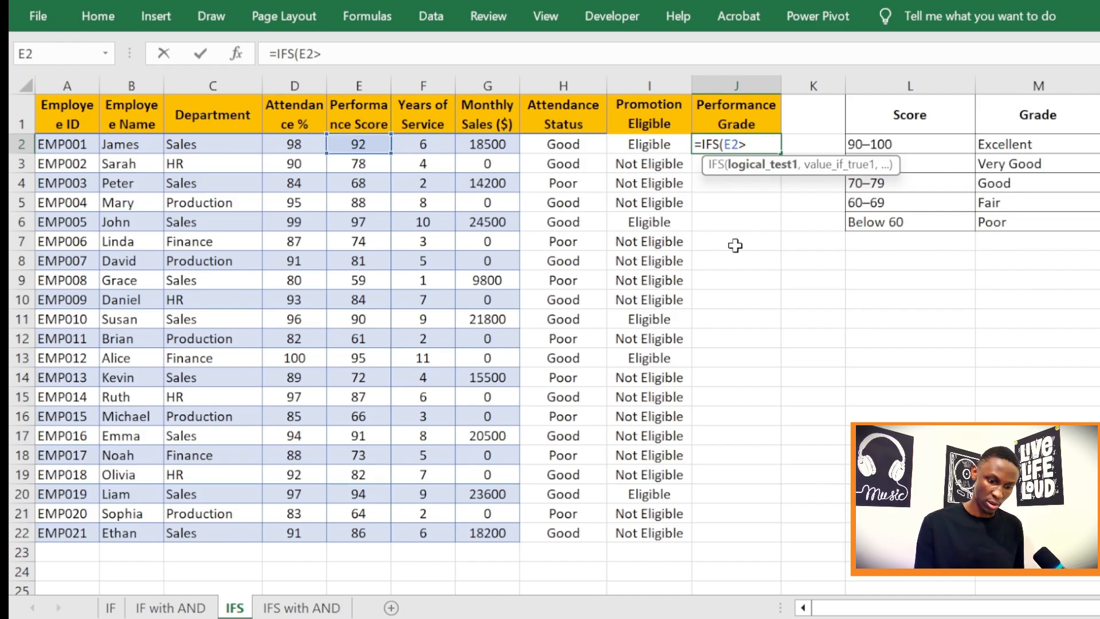
type("=")
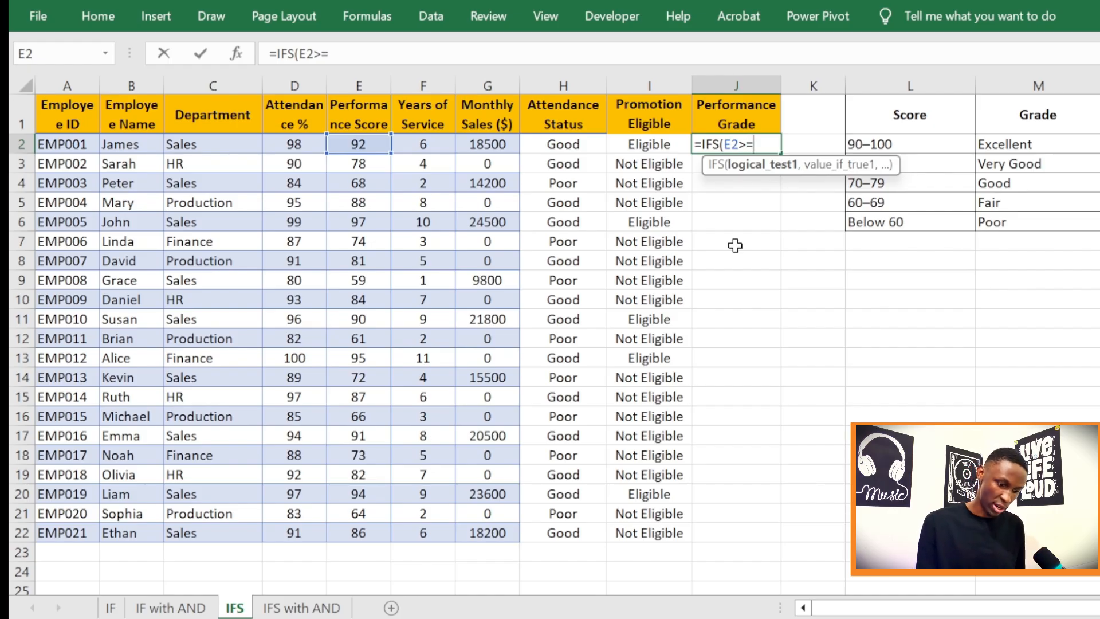
type("90,")
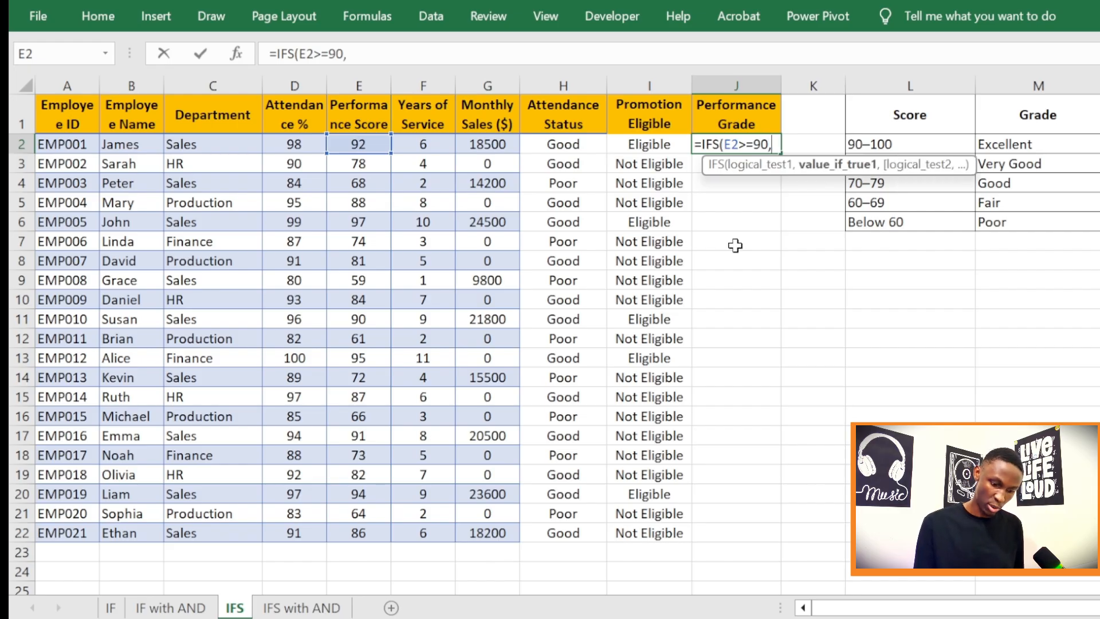
- Enter "Excellent" as the value returned when the first IFS test is true
type("\"")
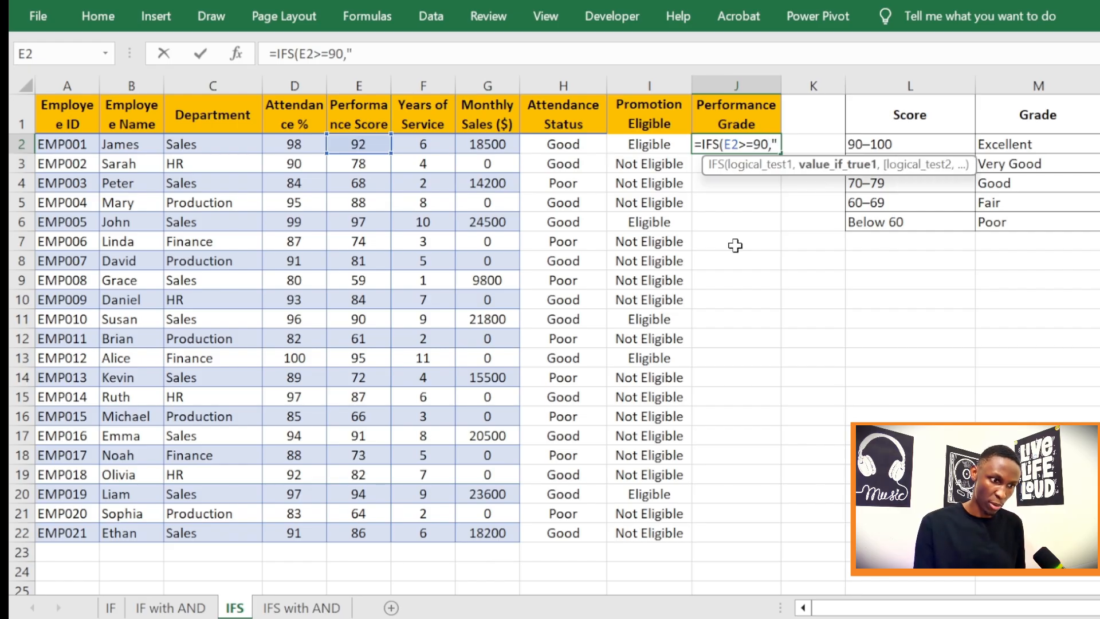
type("Ex")
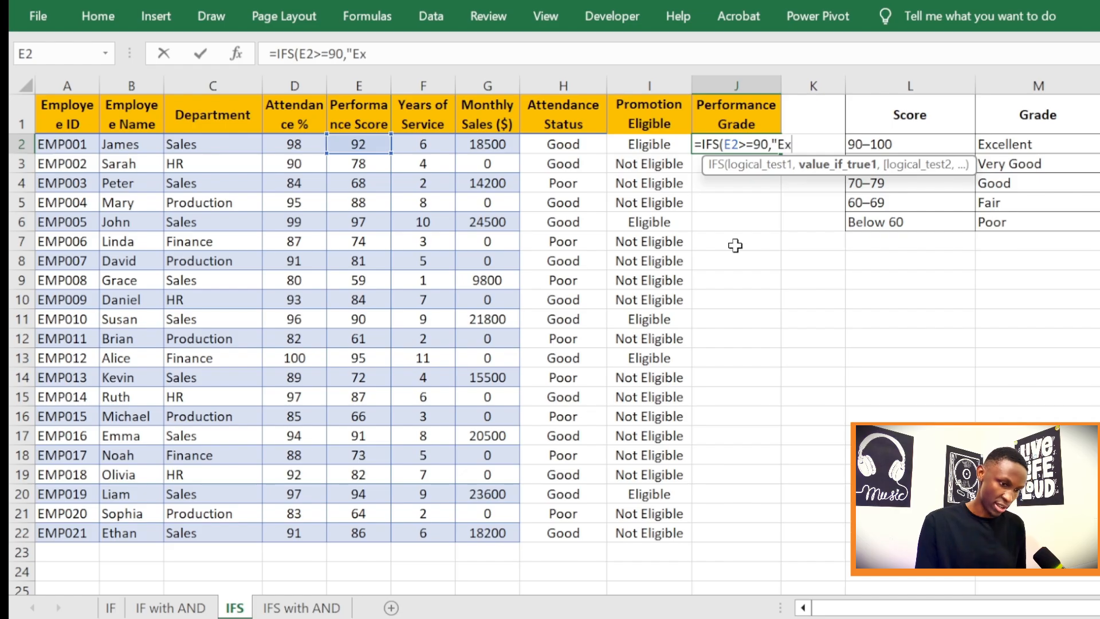
type("cell")
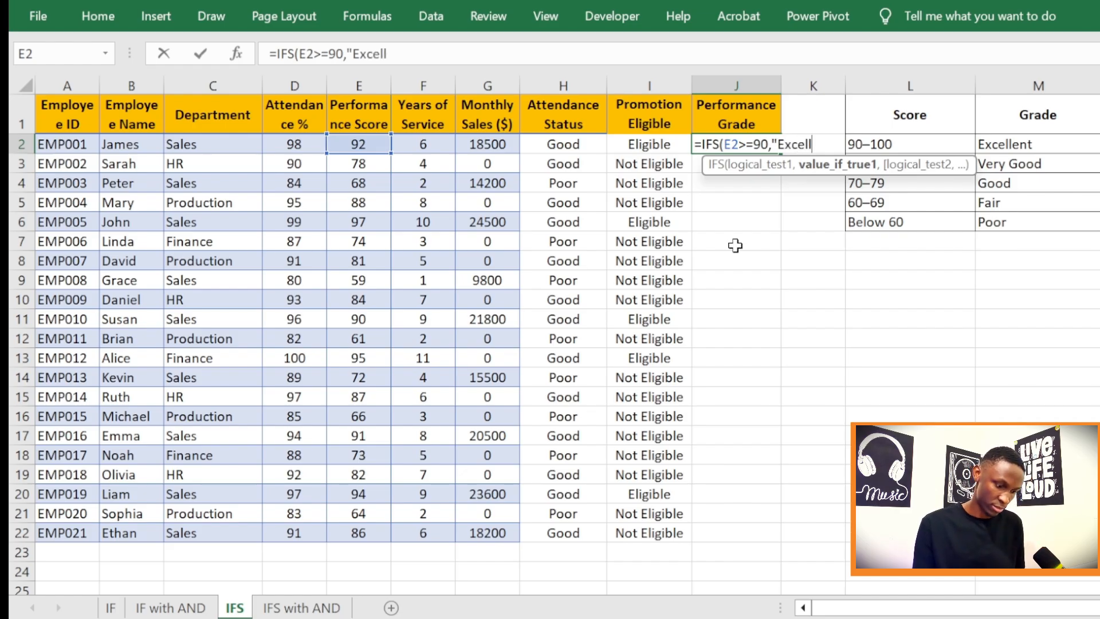
type("ent\"")
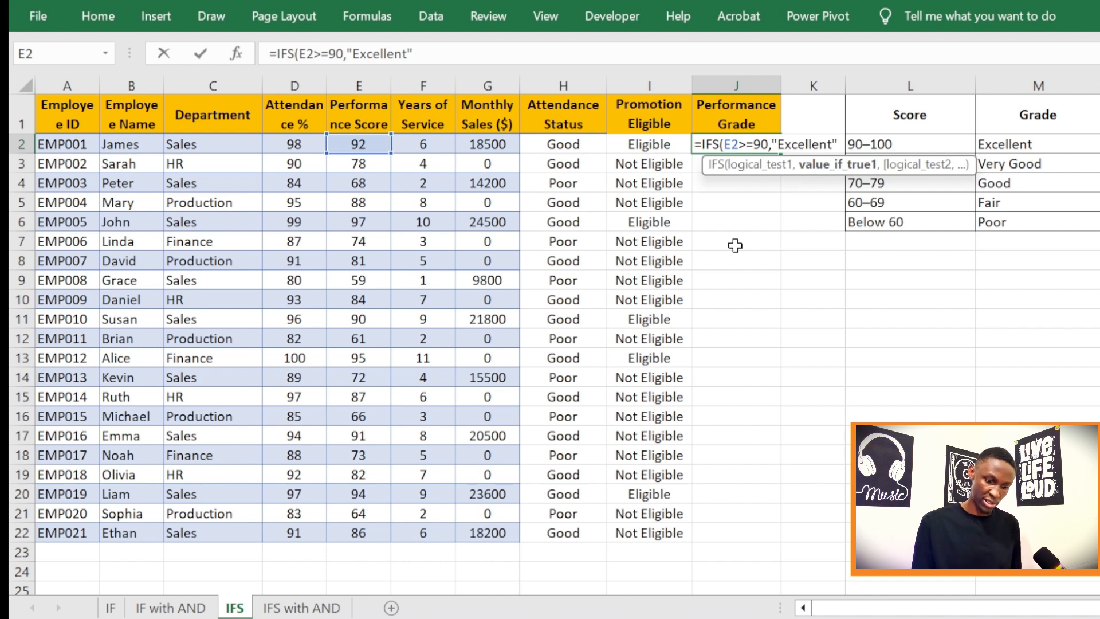
type(",")
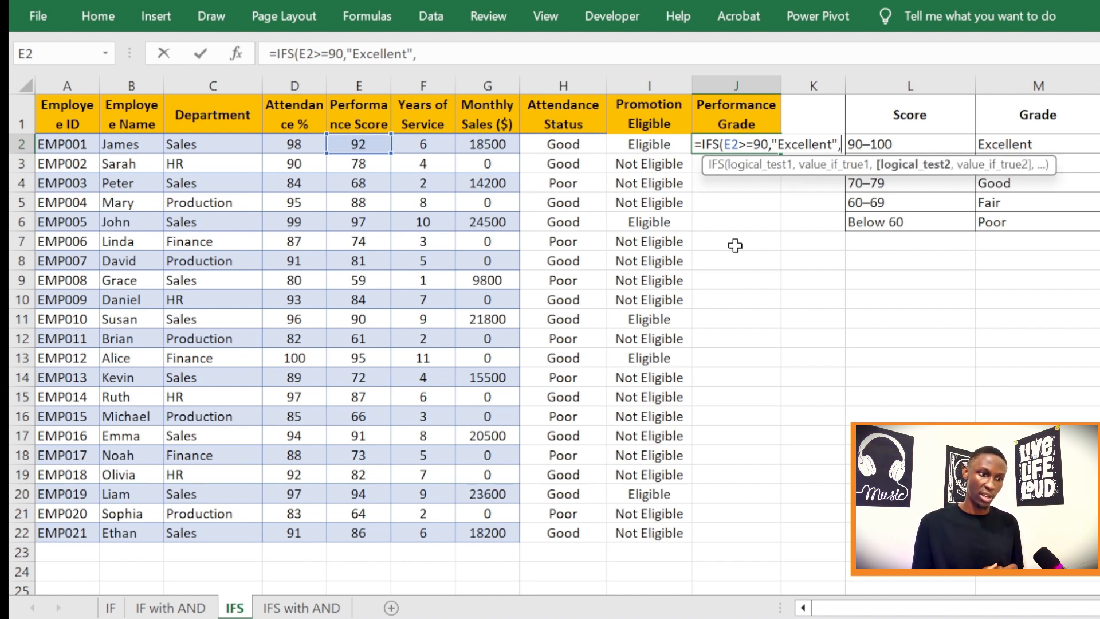
- Add a second condition to the IFS formula that returns "Very Good" when E2>=80
left_click(362, 143)
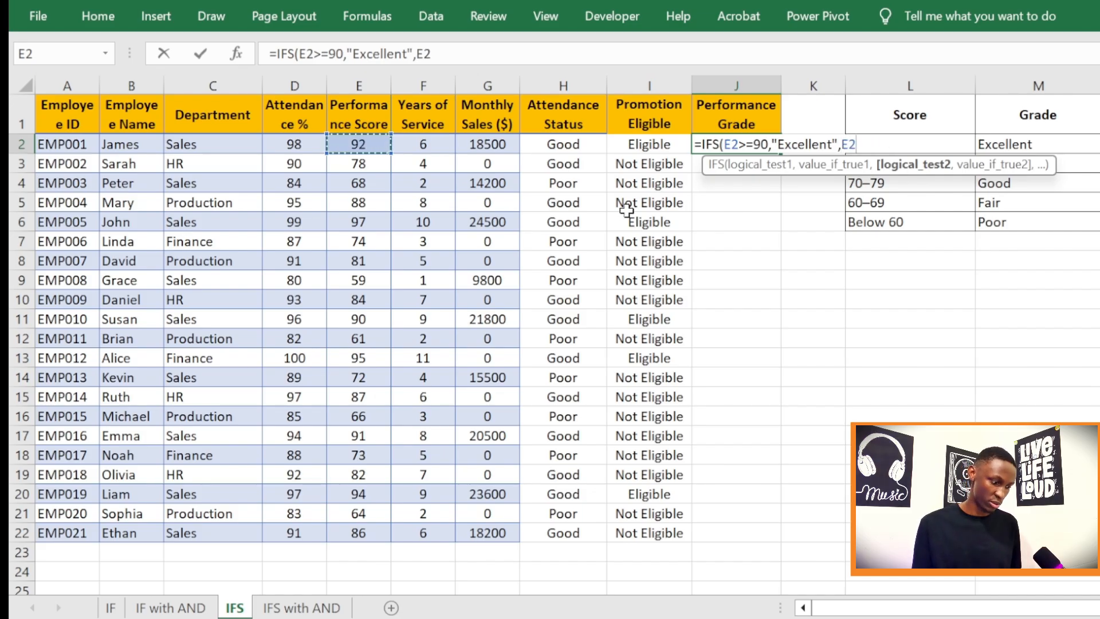
type(">")
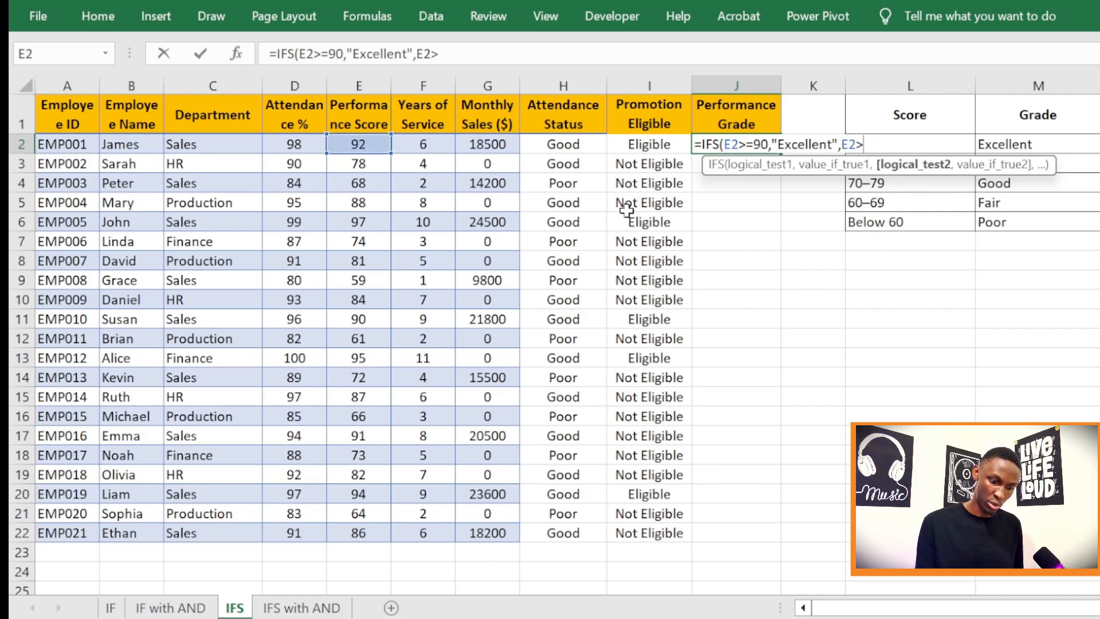
type("=")
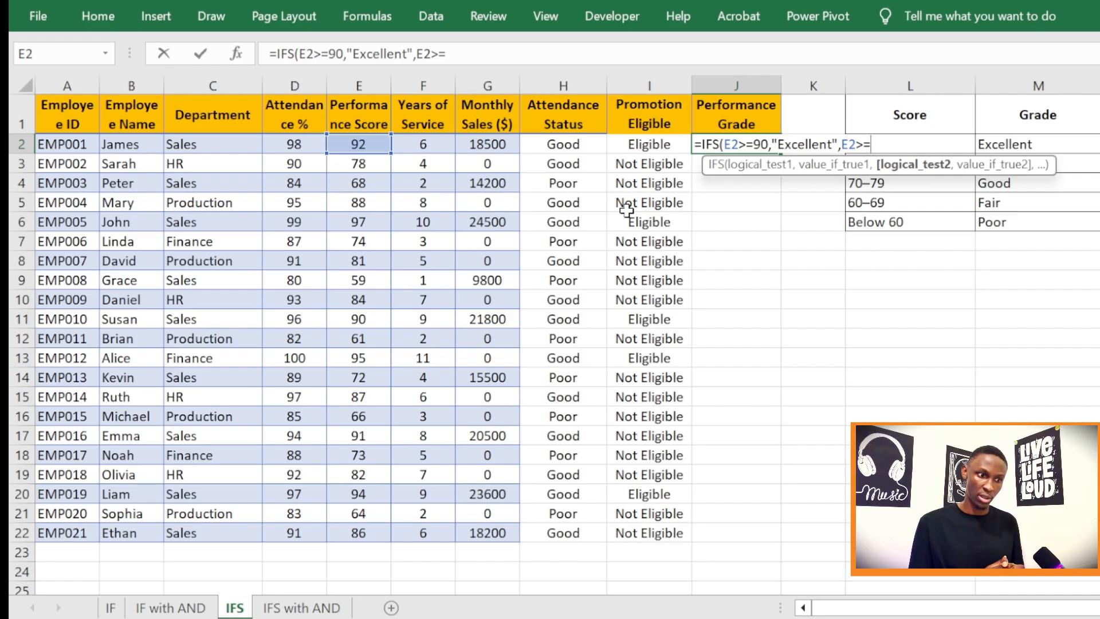
type("80")
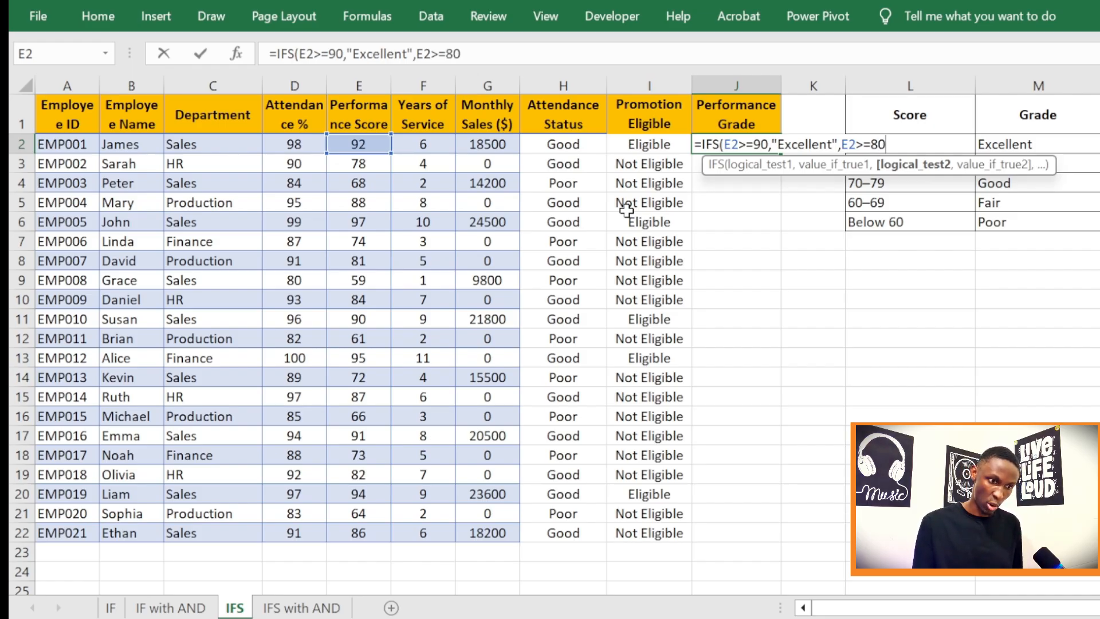
type(",")
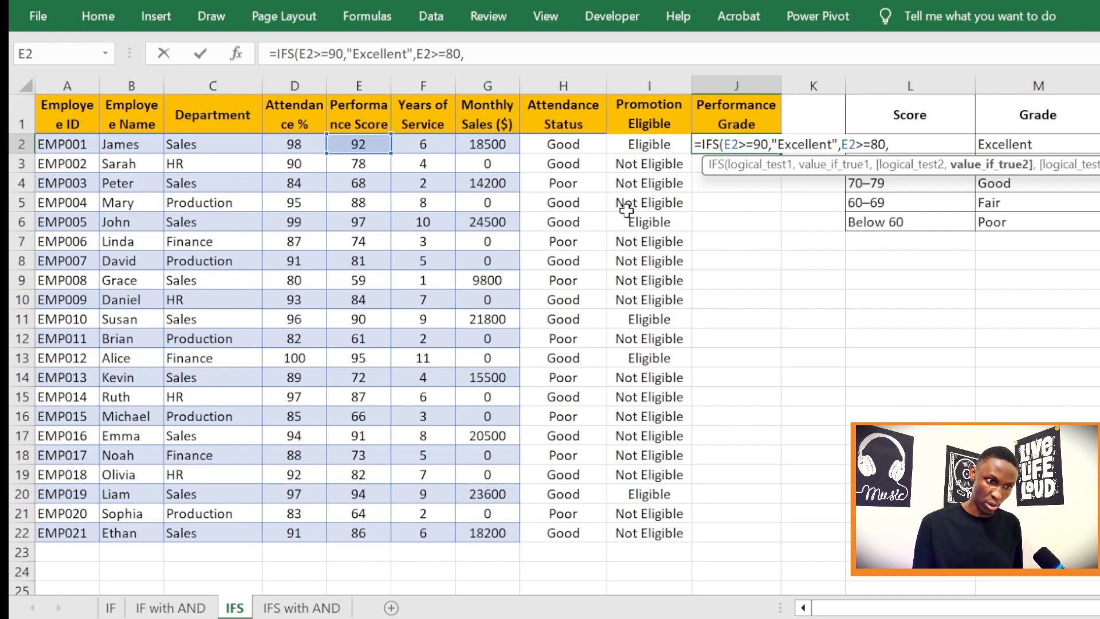
type("\"")
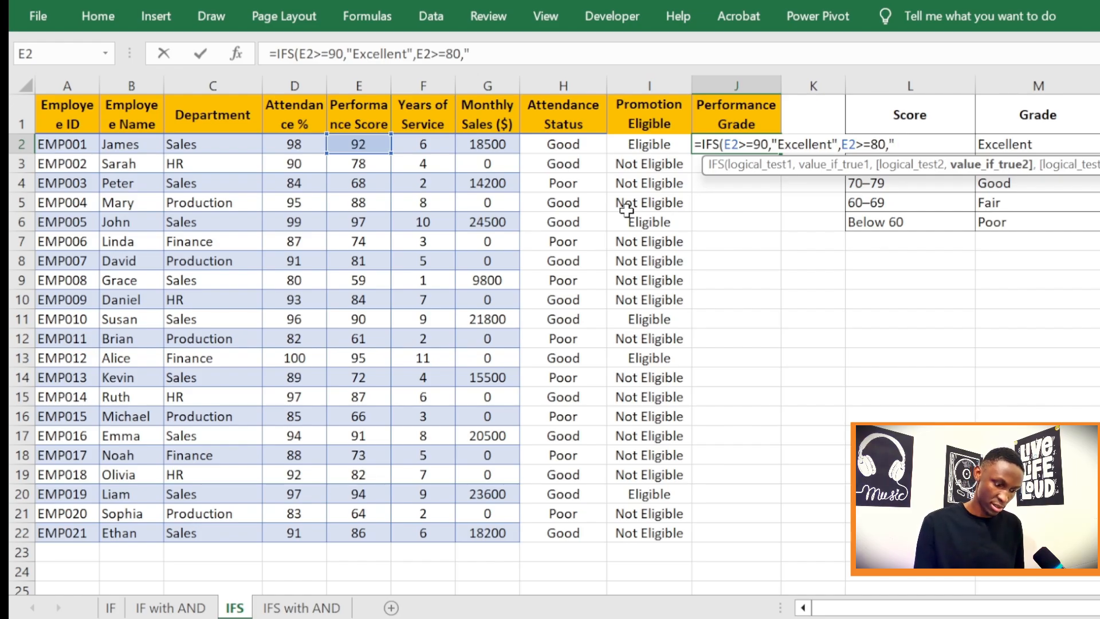
type("Very")
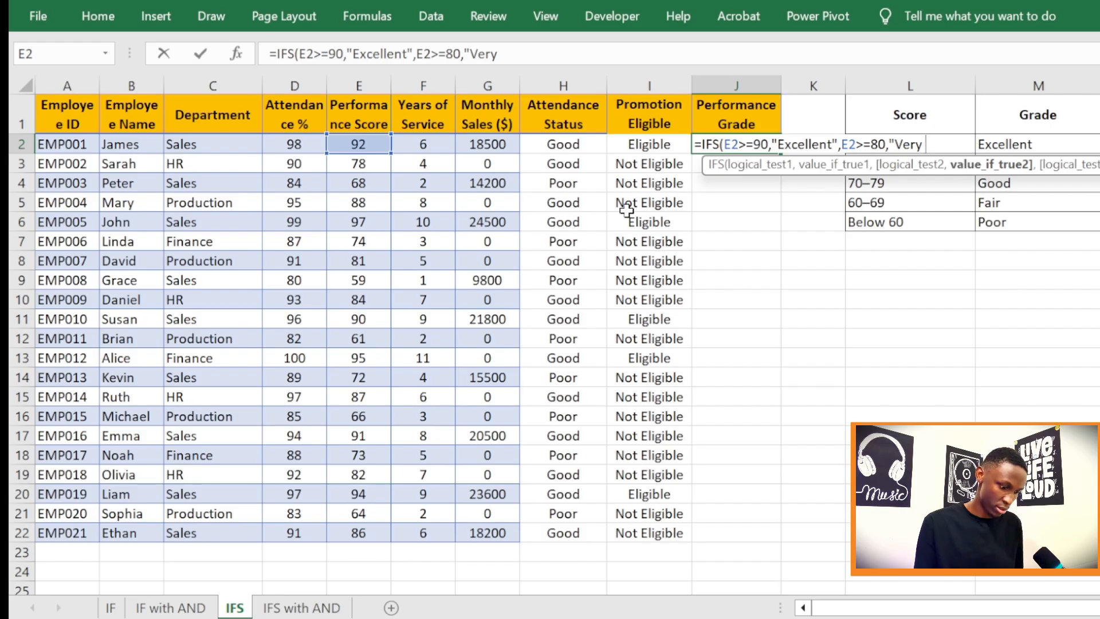
type(" Good")
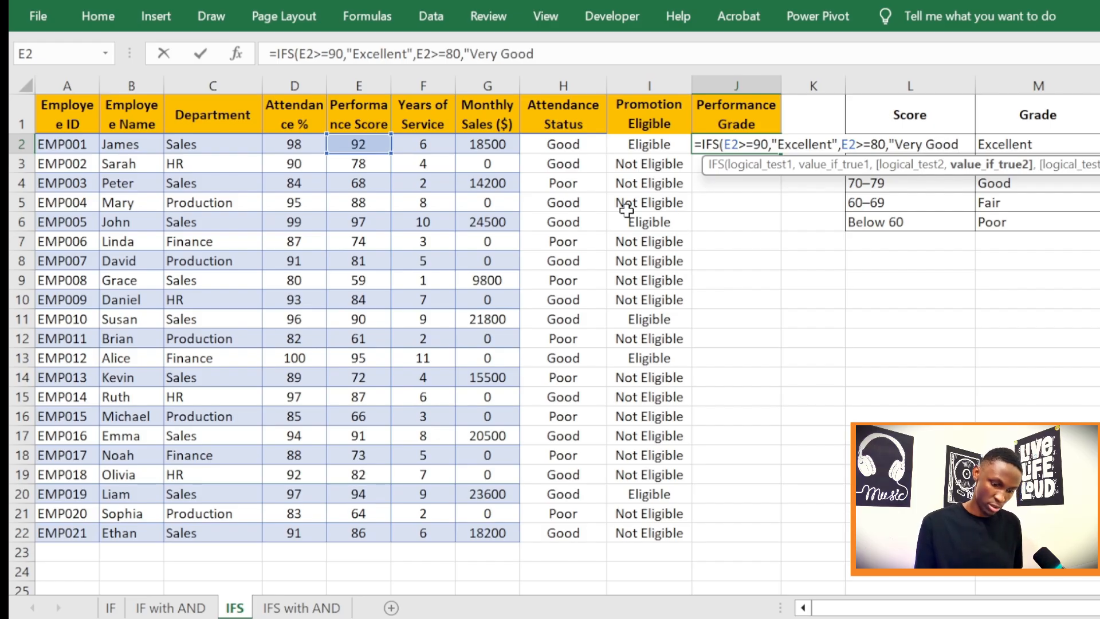
type("\",")
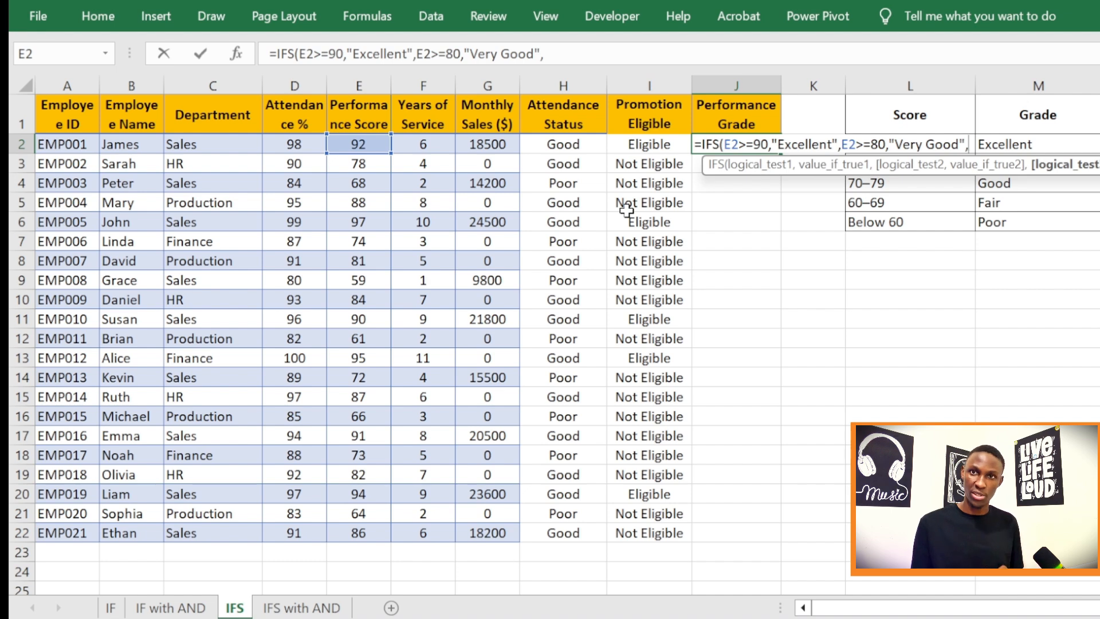
- Add a third condition to the IFS formula that returns "Good" when E2>=70
left_click(359, 143)
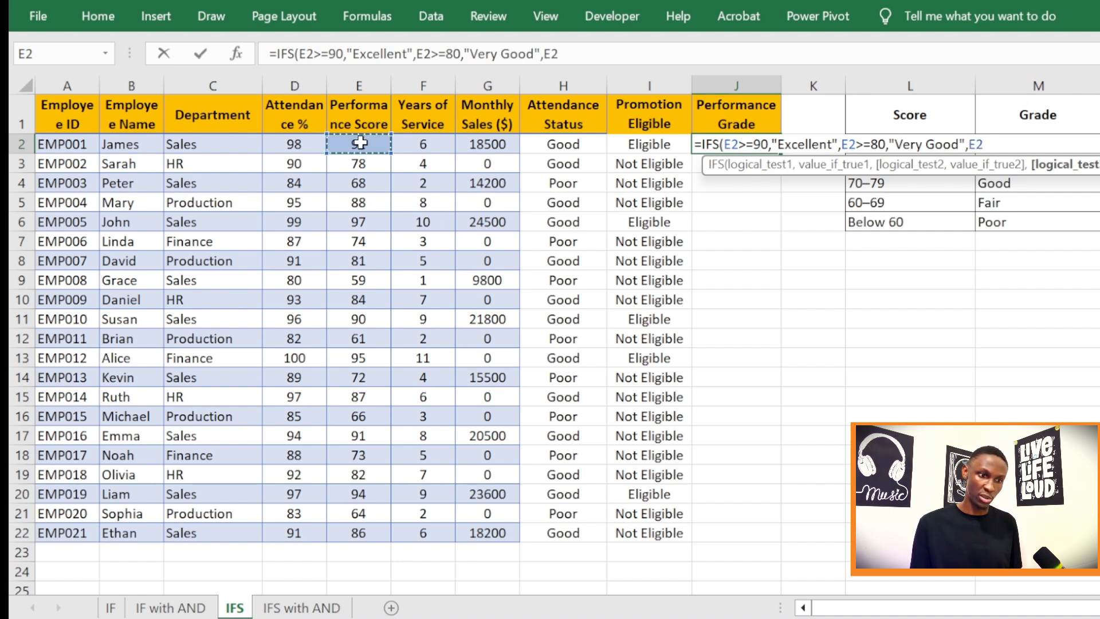
type(">")
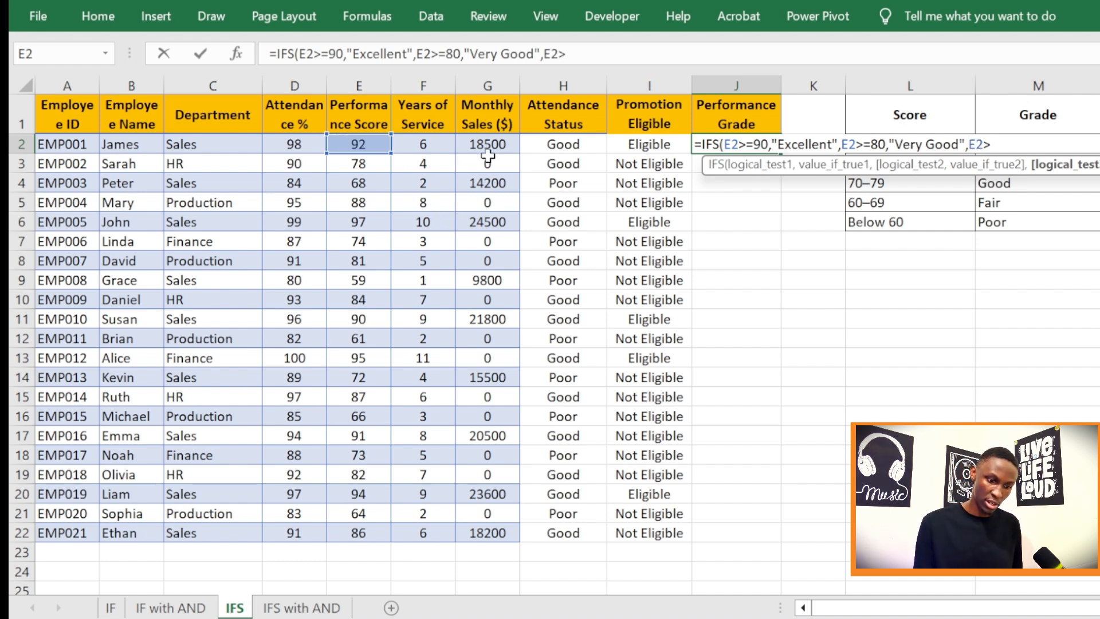
type("=")
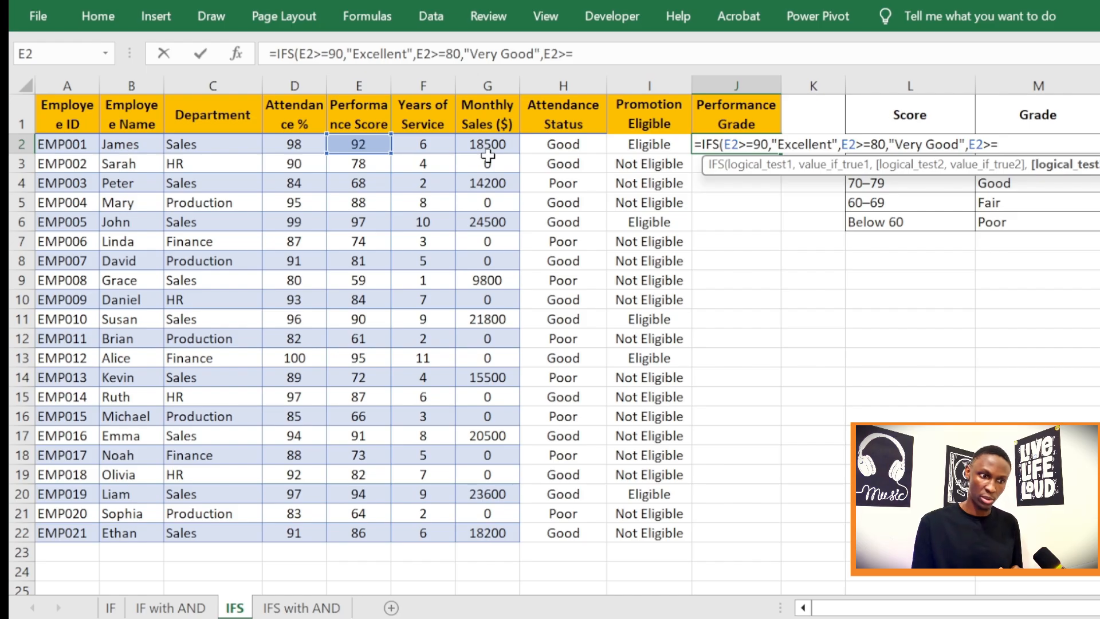
type("70")
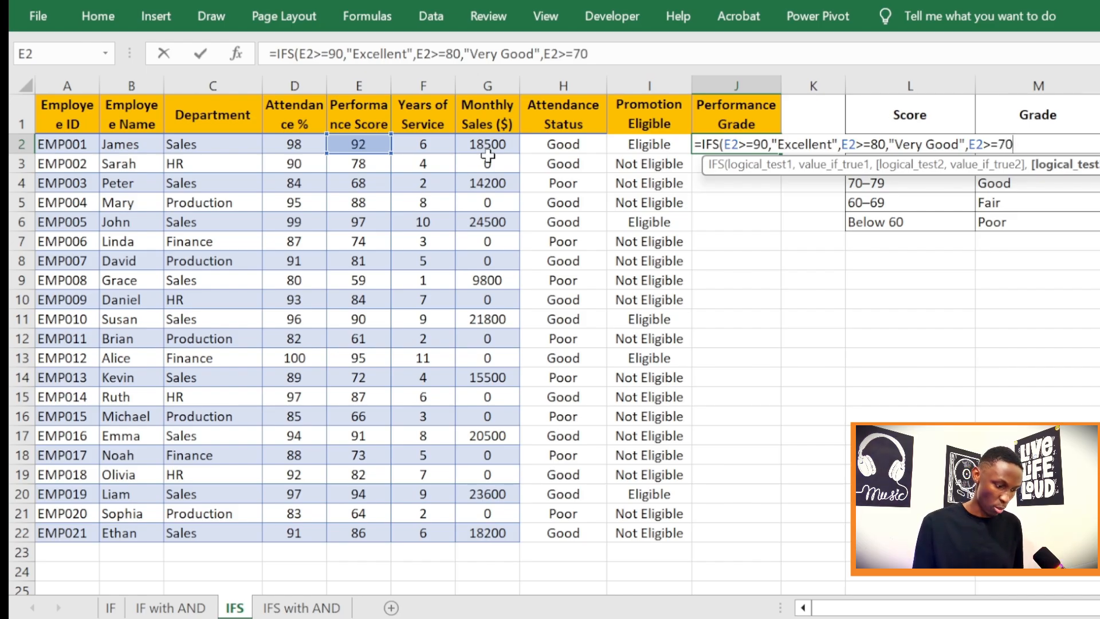
type(",\"")
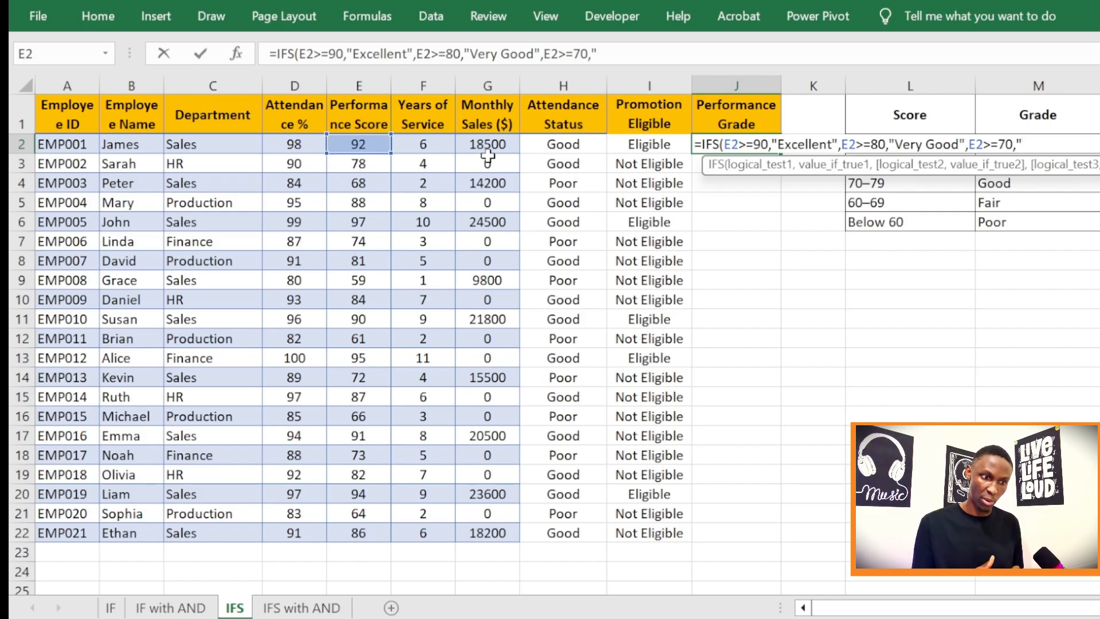
type("Good")
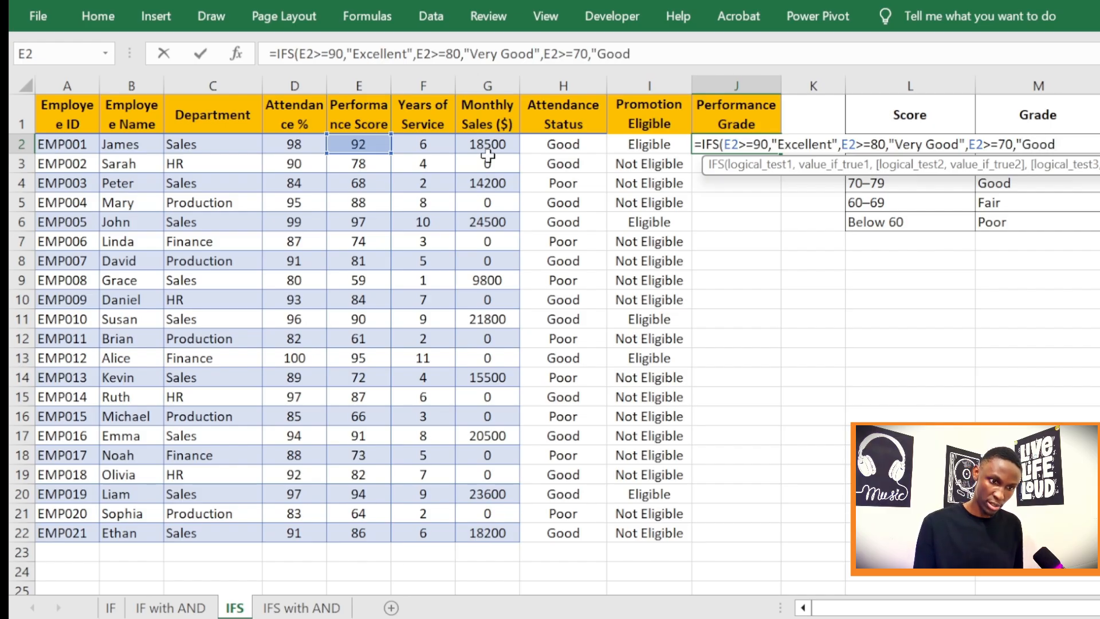
type("\",")
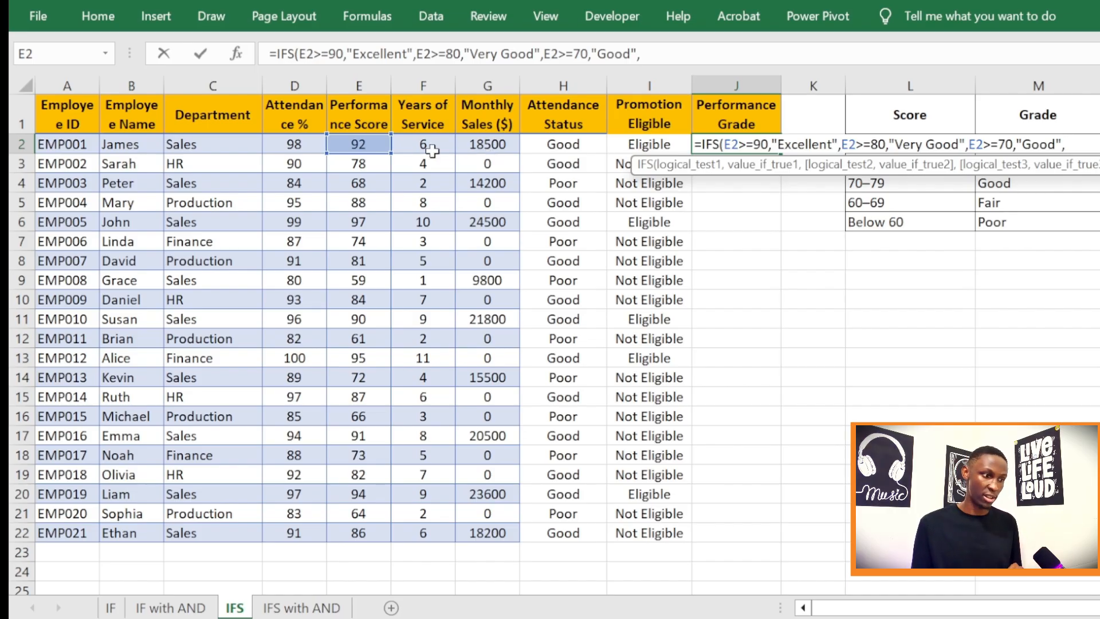
- Add a fourth condition to the IFS formula that returns "Fair" when E2>=60
left_click(360, 147)
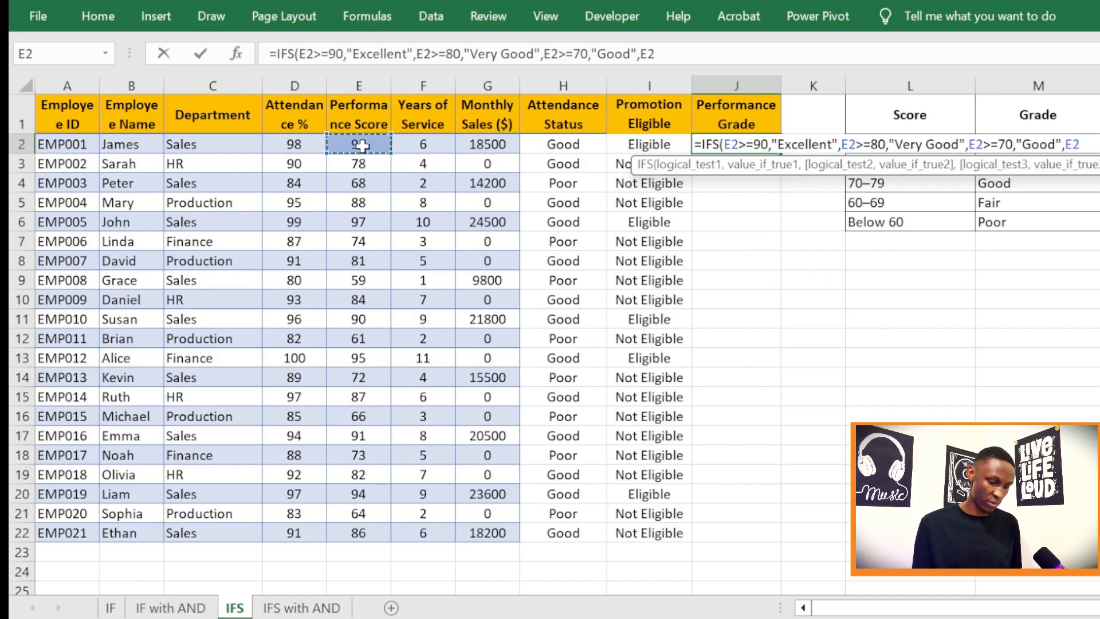
type(">")
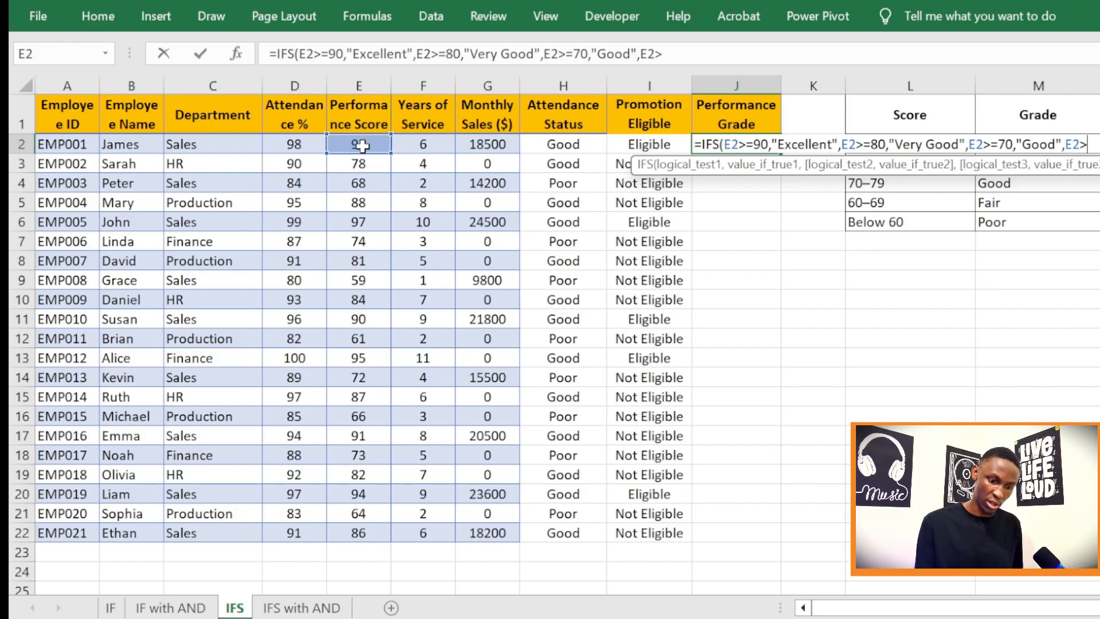
type("=")
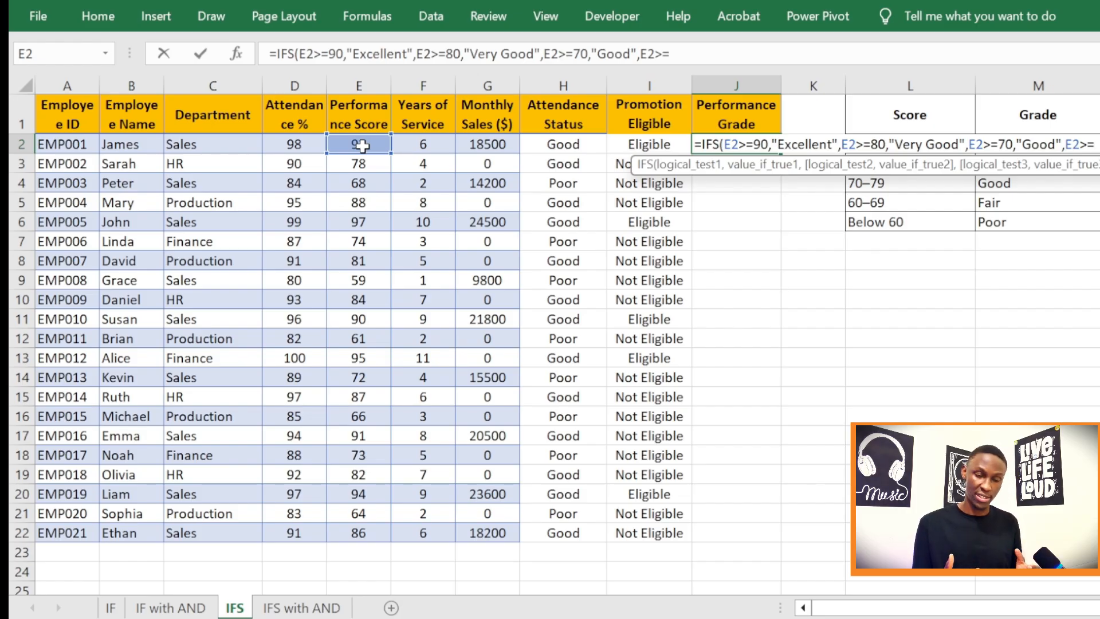
type("60")
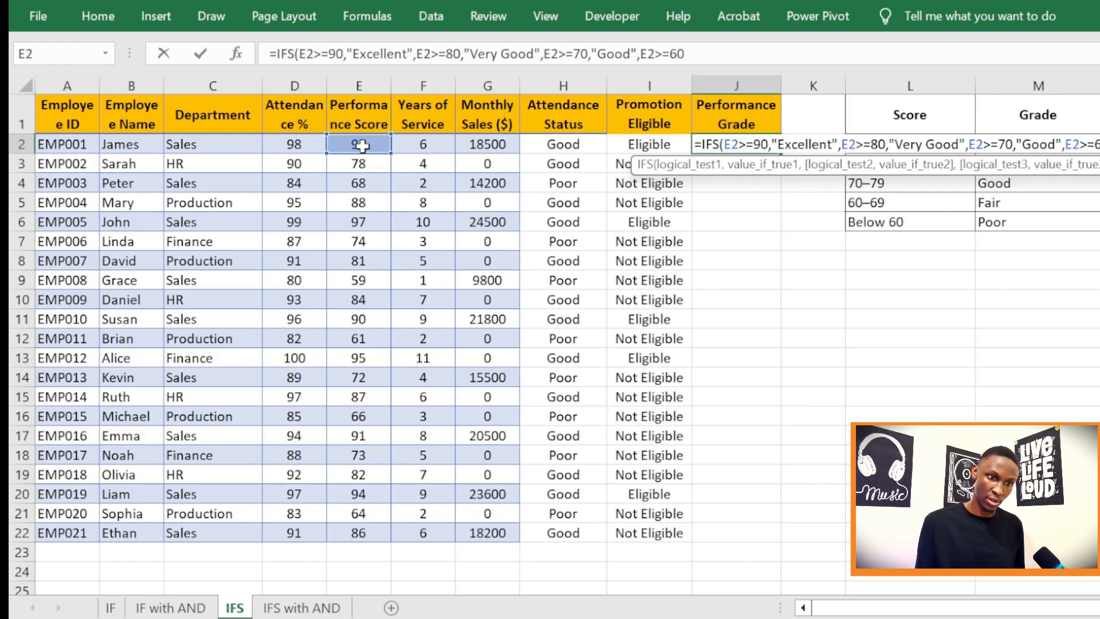
type(",")
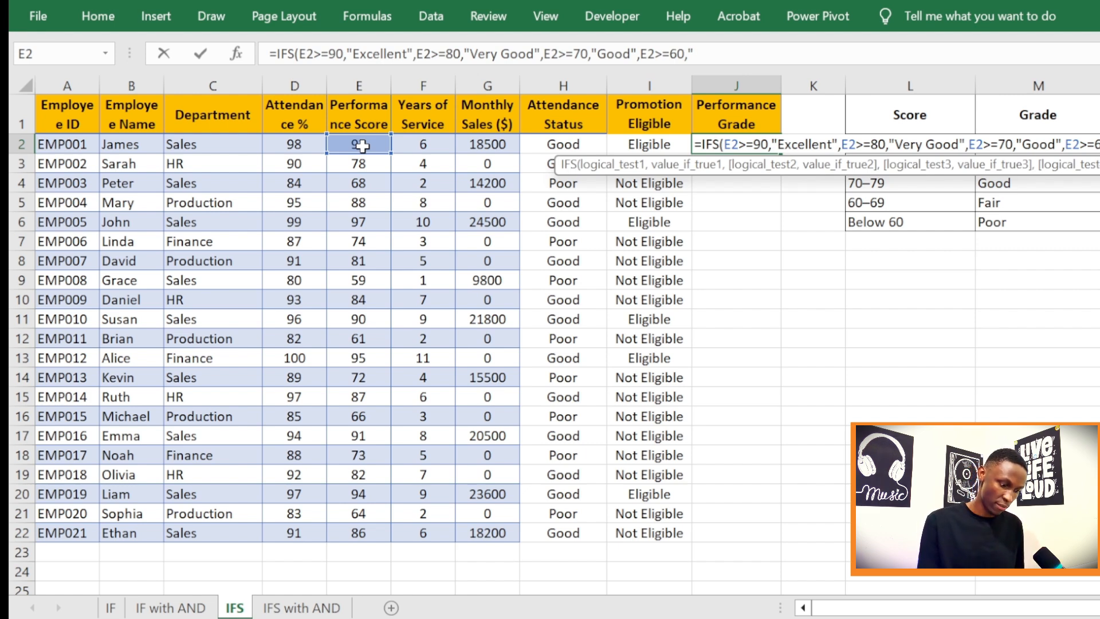
type("\"Fair")
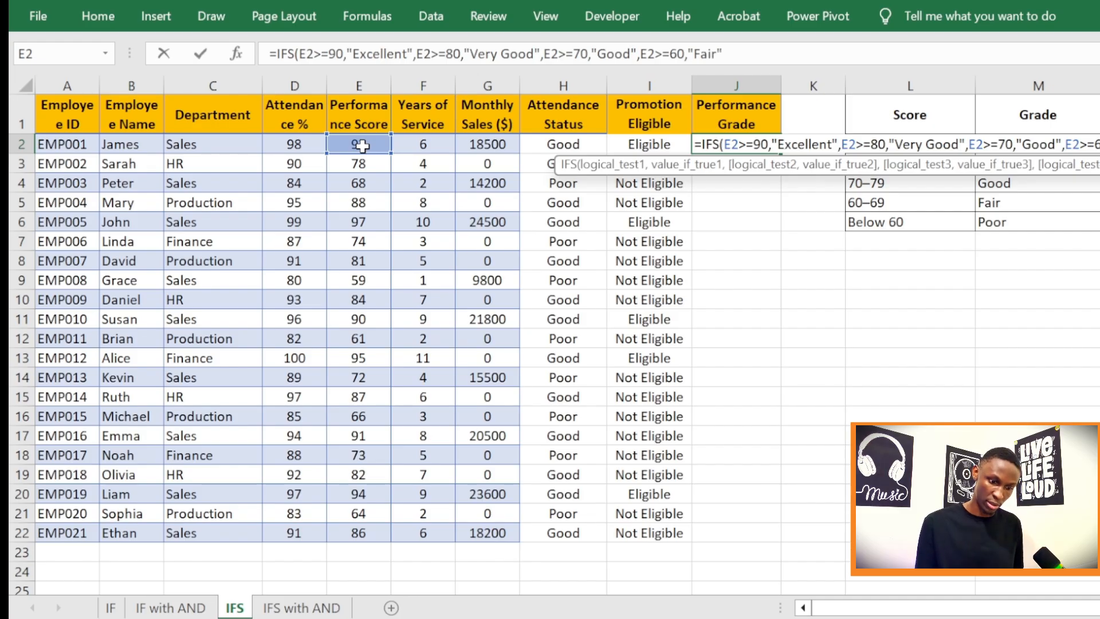
type("\",")
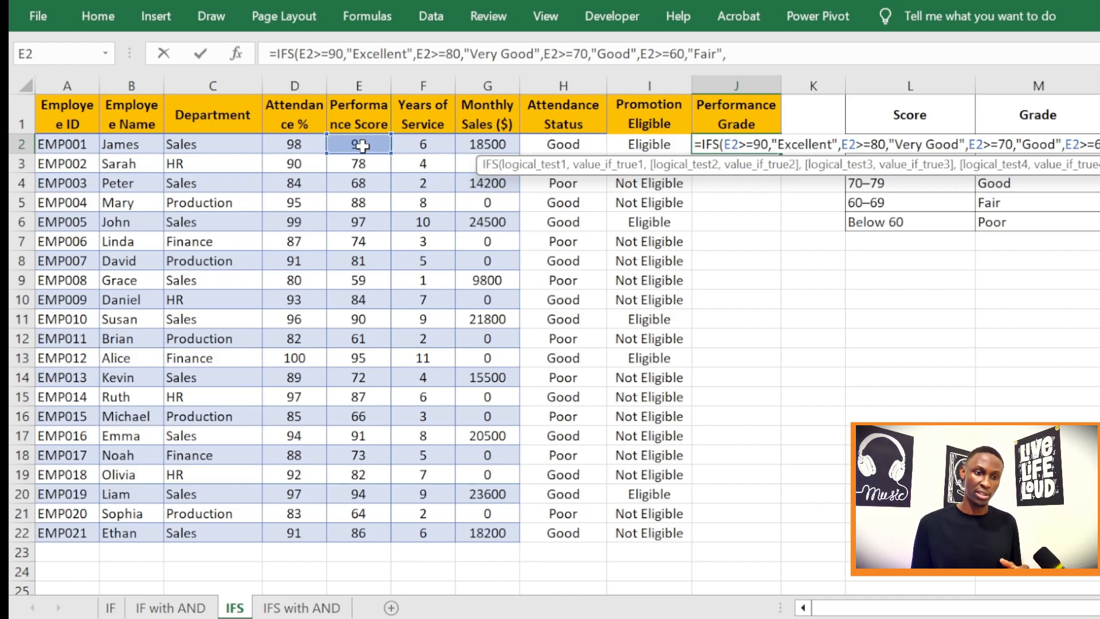
- Add a final condition returning "Poor" when E2<60, and complete the IFS formula in J2
left_click(362, 146)
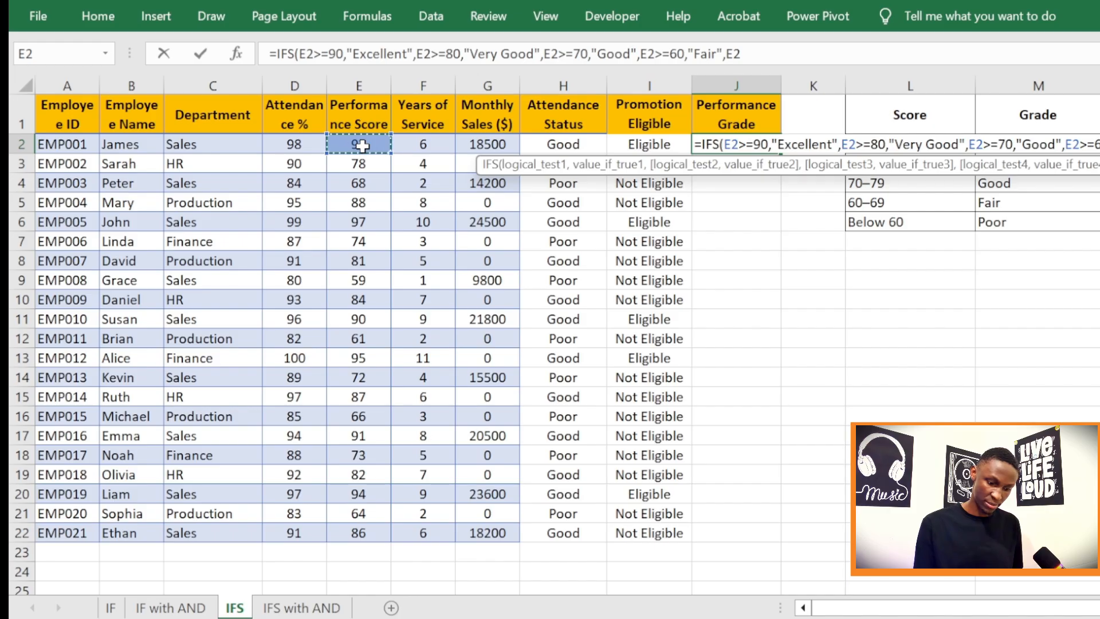
type("<")
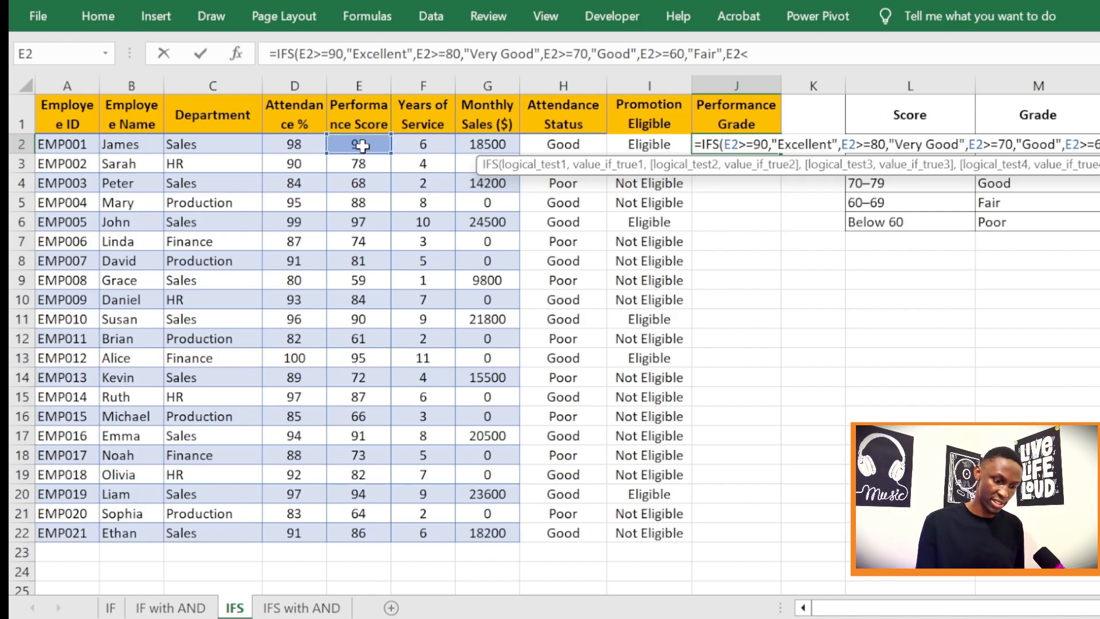
type("60,")
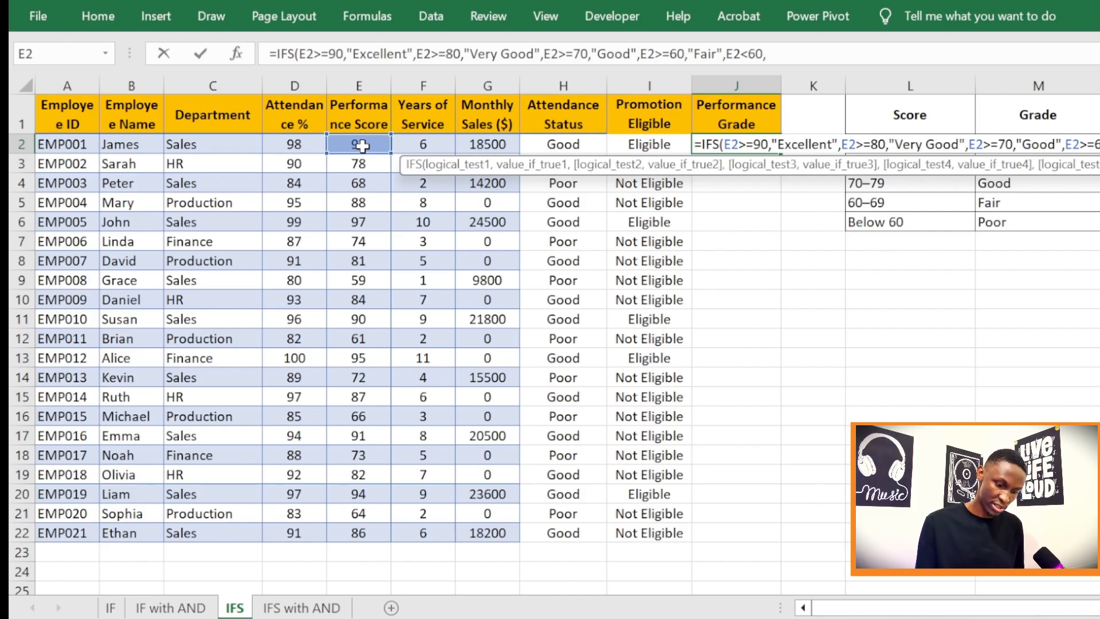
type("\"Poor")
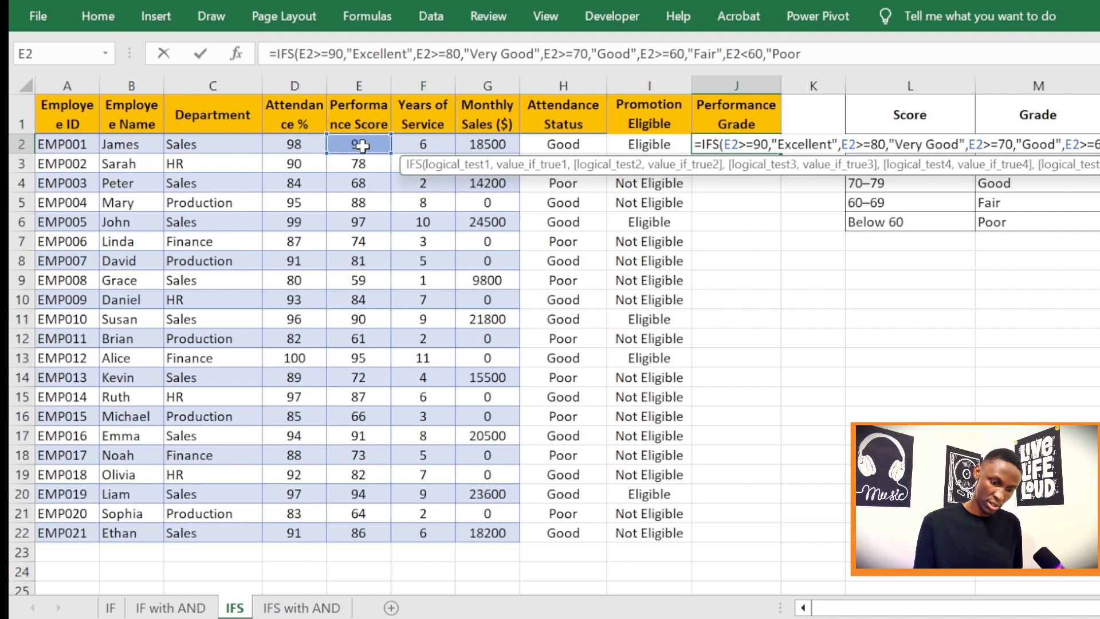
type("\")")
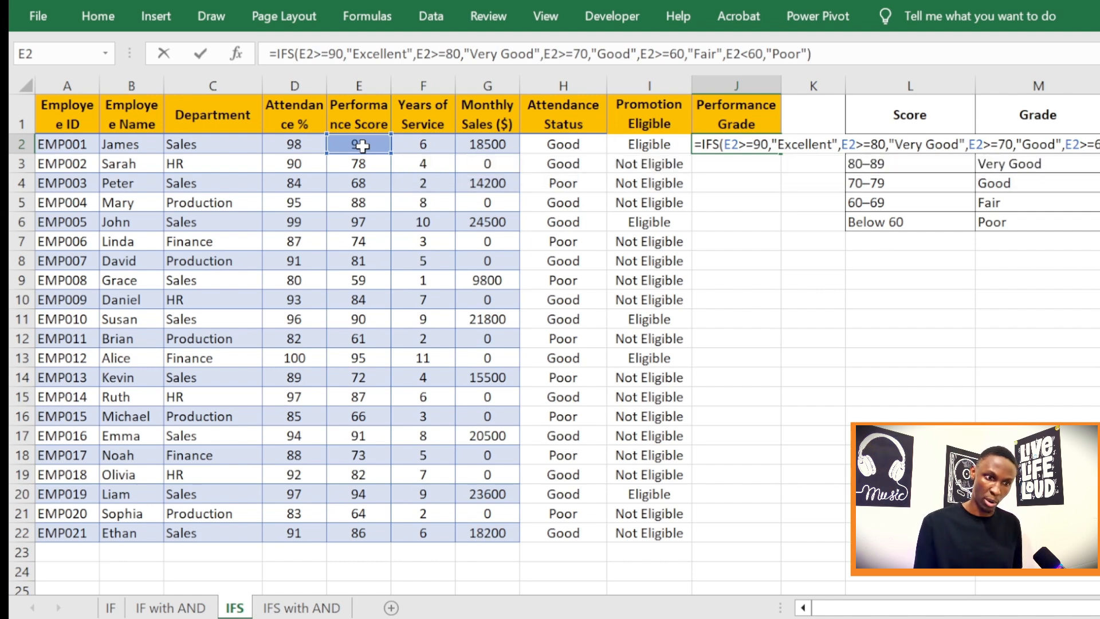
key("Return")
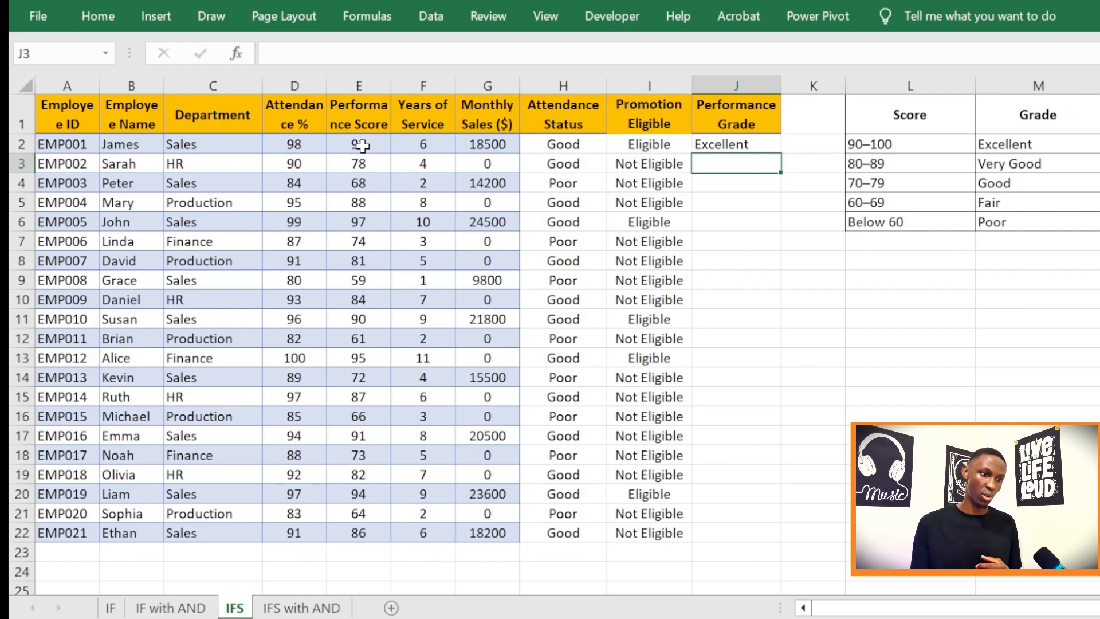
- Fill the IFS formula from J2 down the Performance Grade column through J22 and check the copied grades
left_click(770, 146)
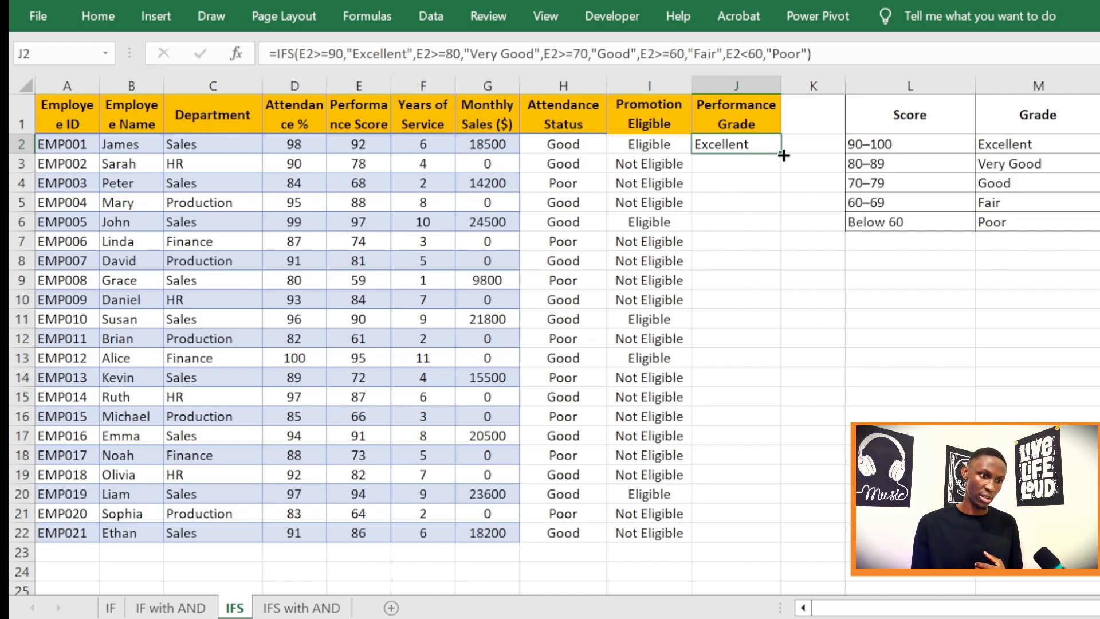
double_click(782, 154)
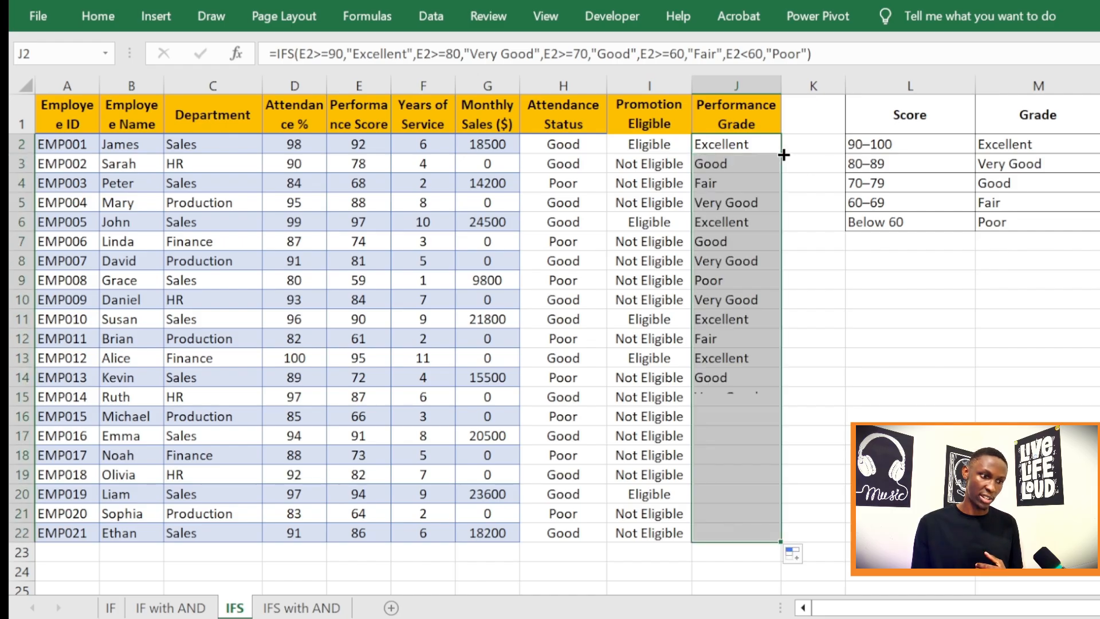
left_click(804, 377)
left_click(744, 126)
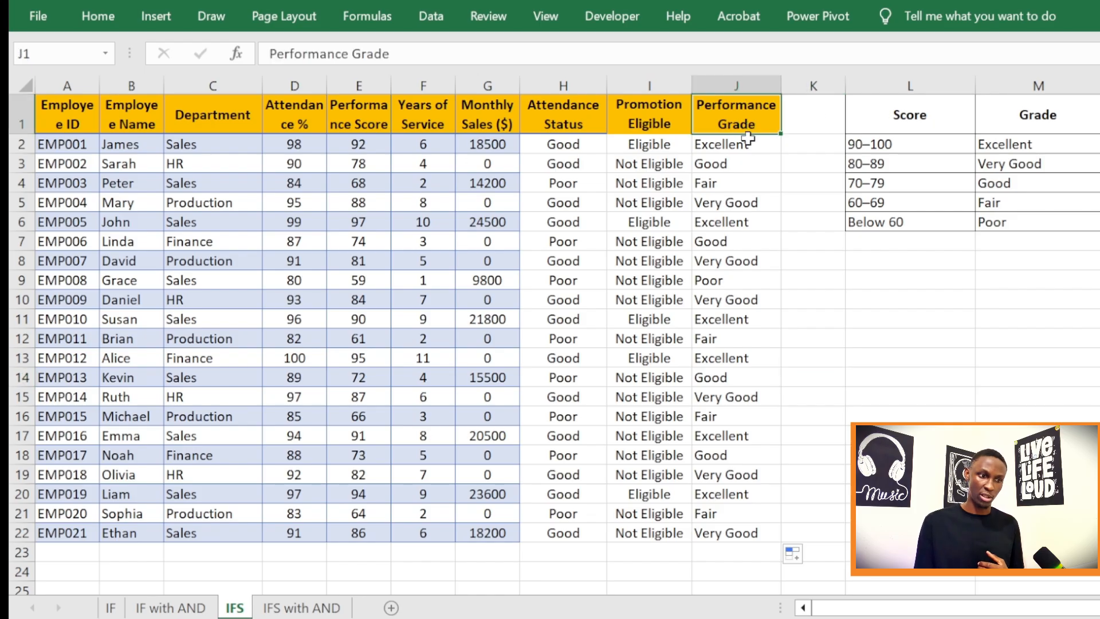
left_click_drag(745, 143, 739, 533)
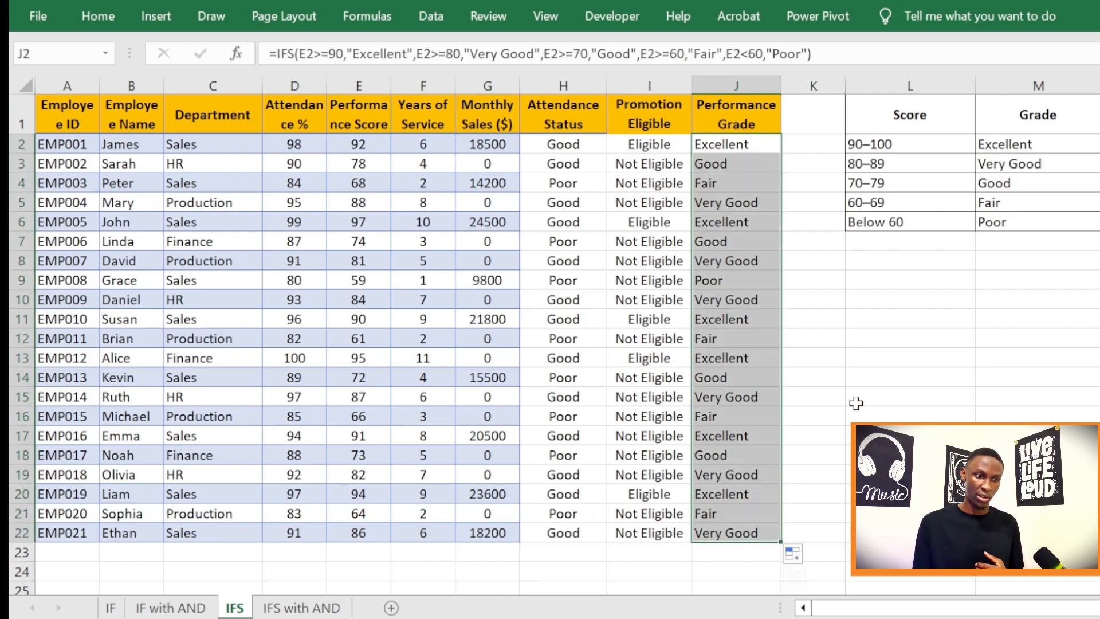
left_click(856, 403)
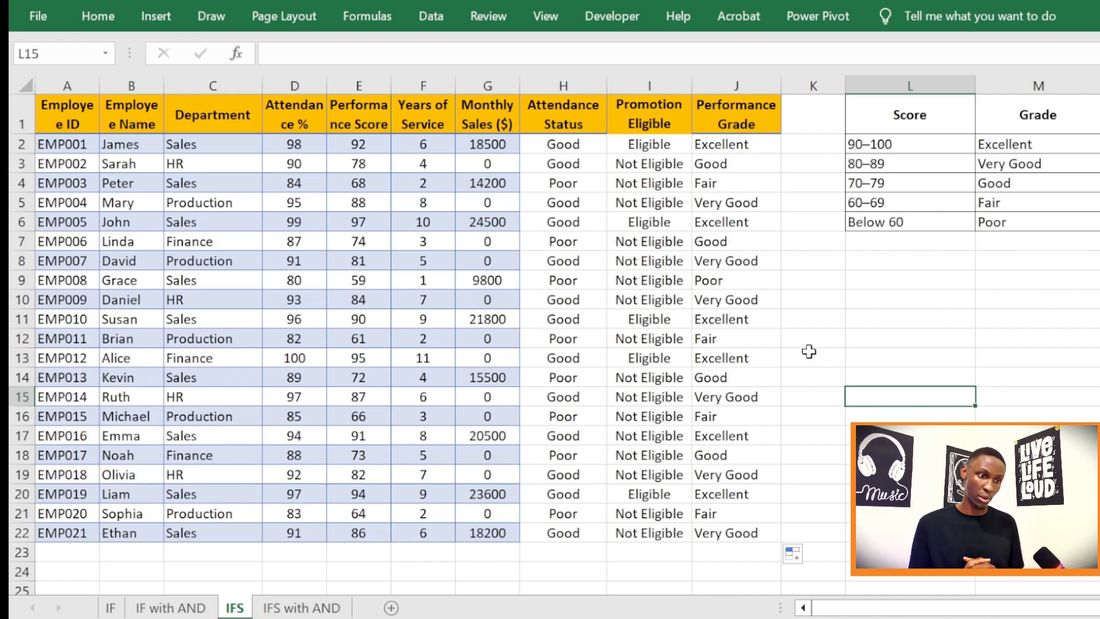
left_click(736, 183)
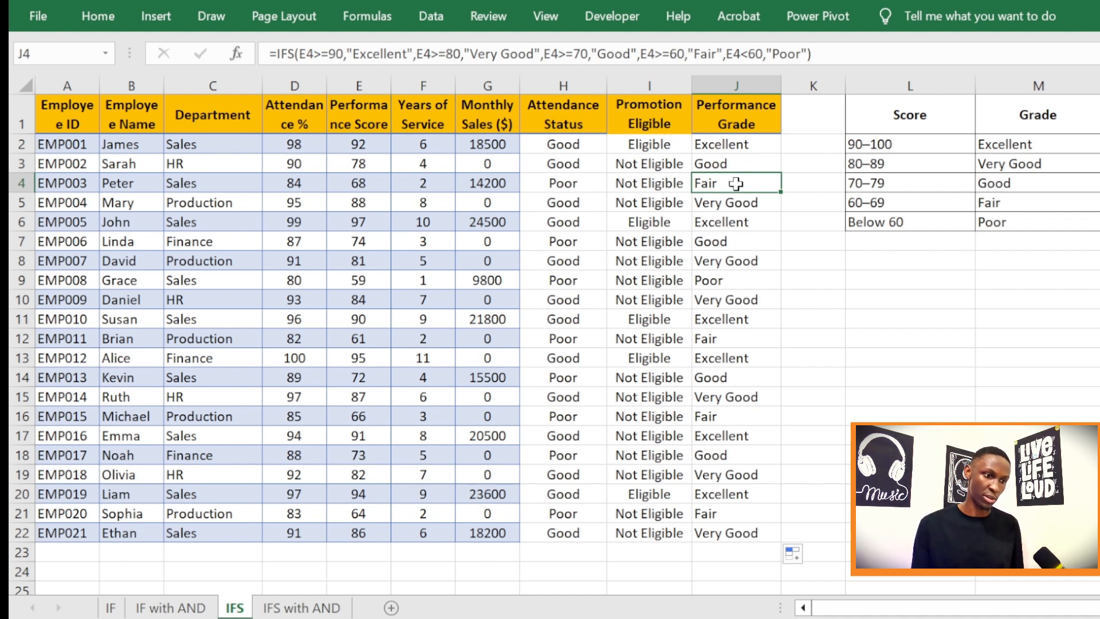
- Switch to the IFS with AND sheet and clear the existing formula from HR Decision cell J2
left_click(320, 608)
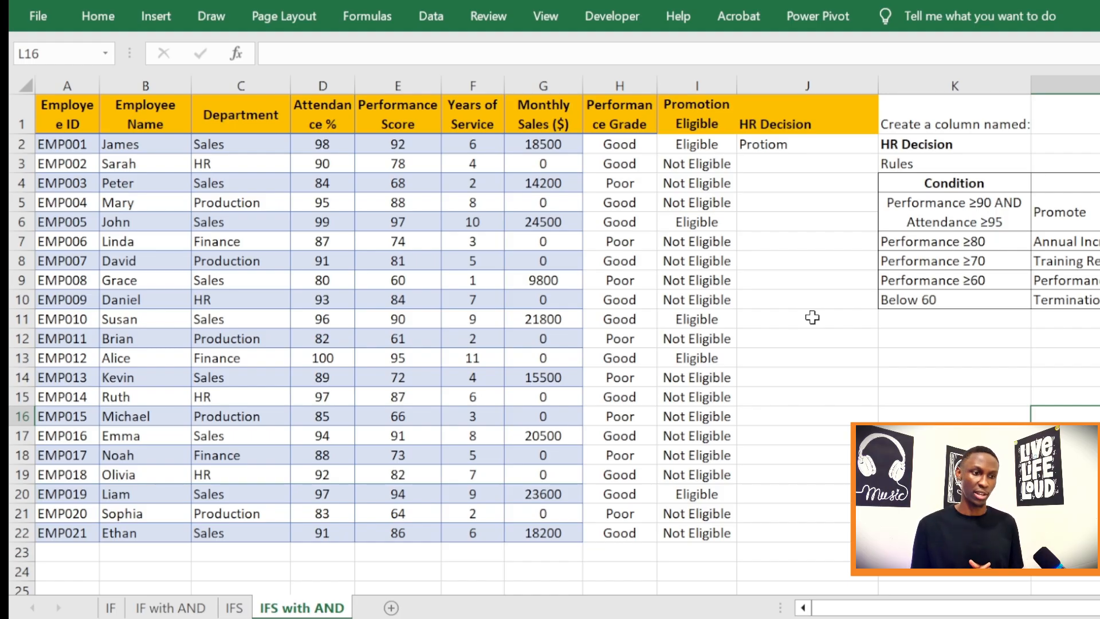
left_click(808, 145)
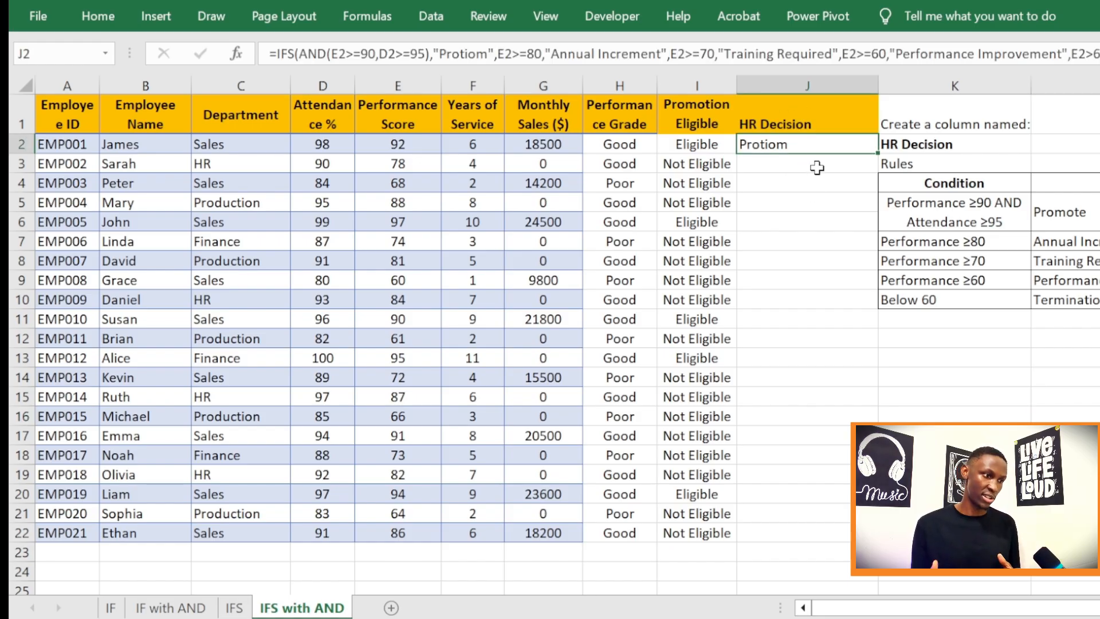
key("F2")
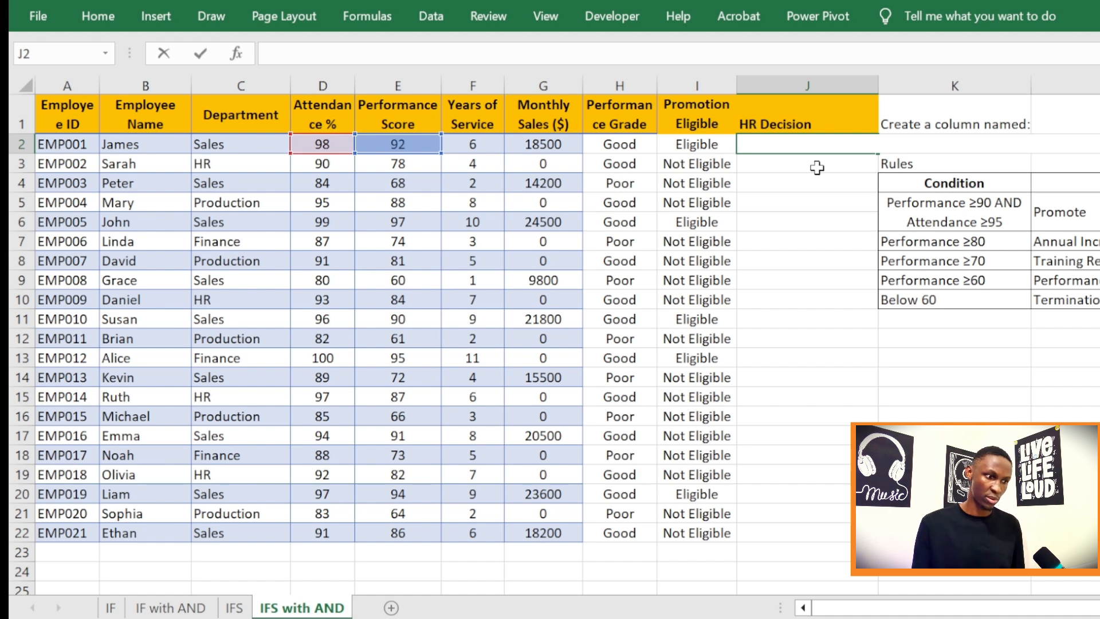
key("Return")
left_click(814, 132)
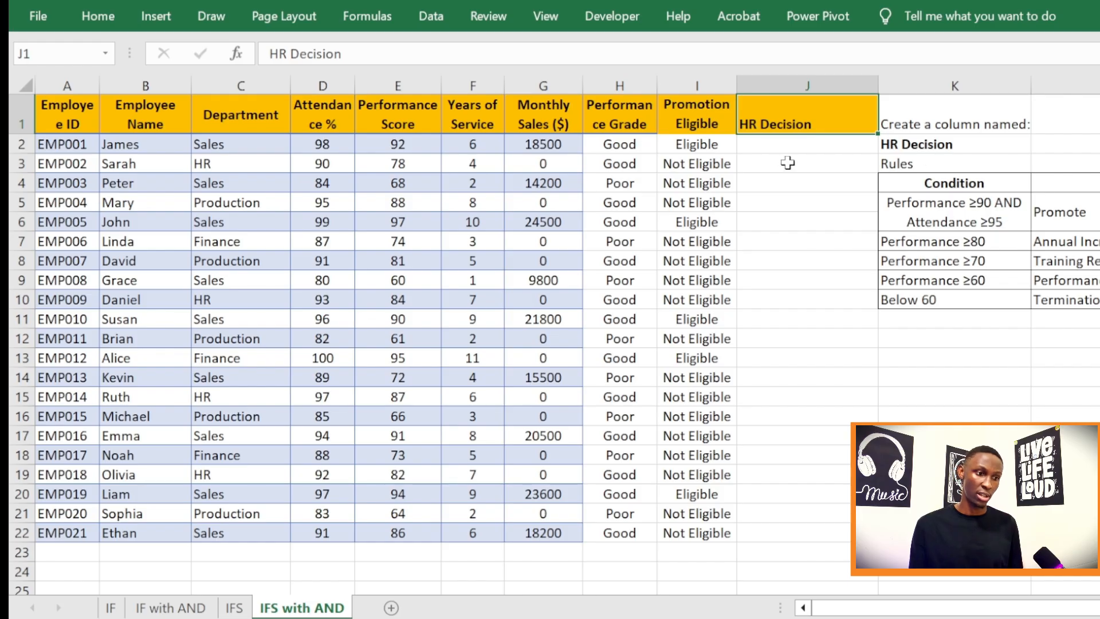
- Start an IFS formula in HR Decision cell J2 with a nested AND function as its first logical test
left_click(799, 148)
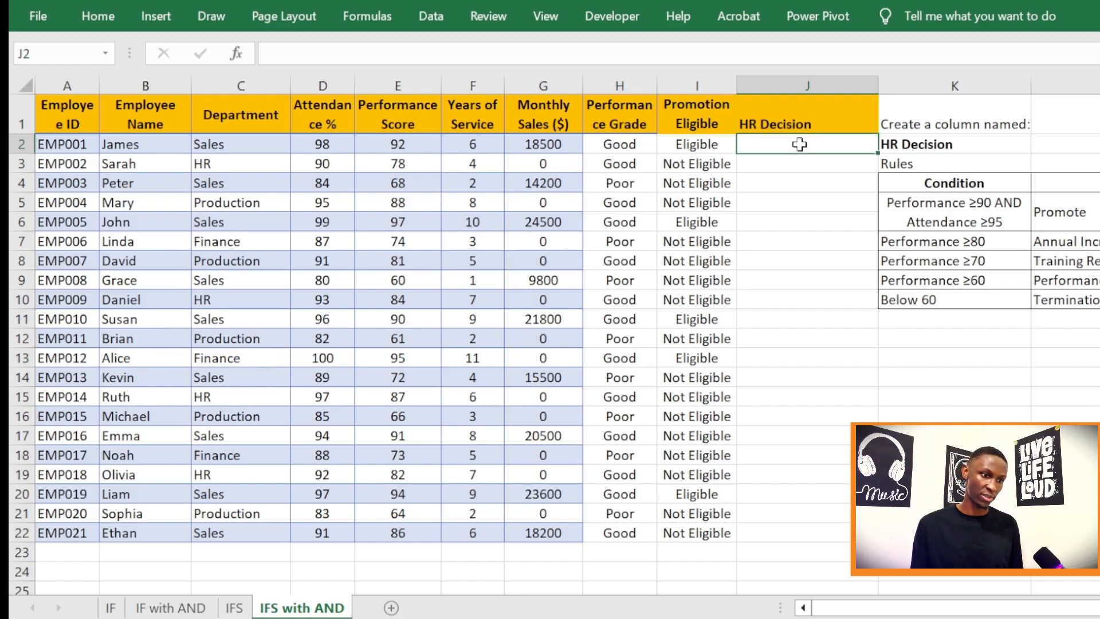
type("=")
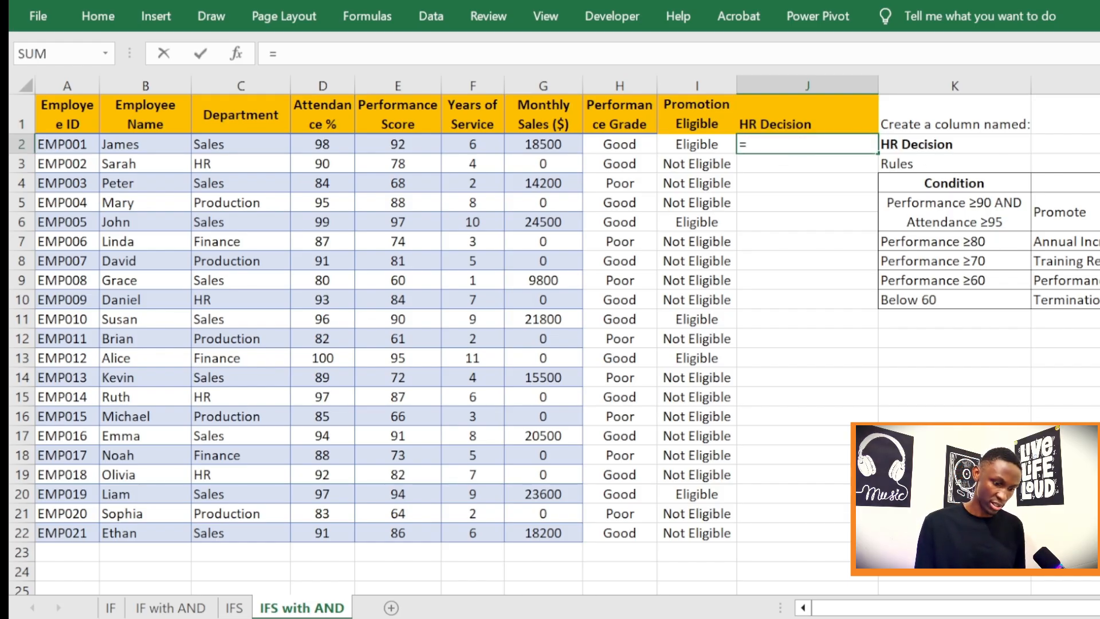
type("ifs")
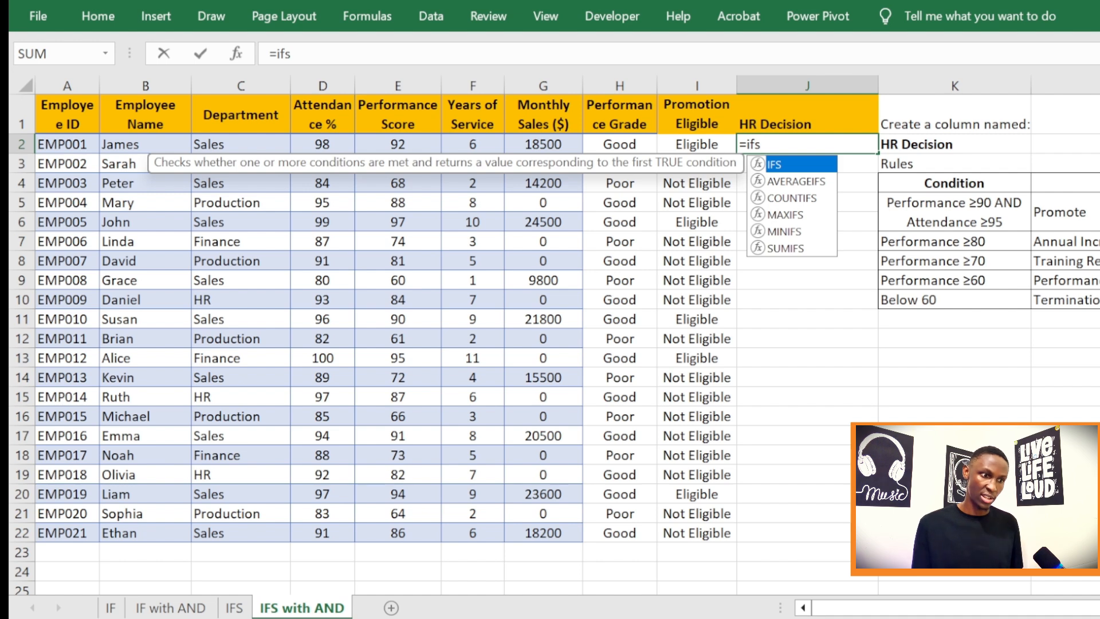
double_click(778, 166)
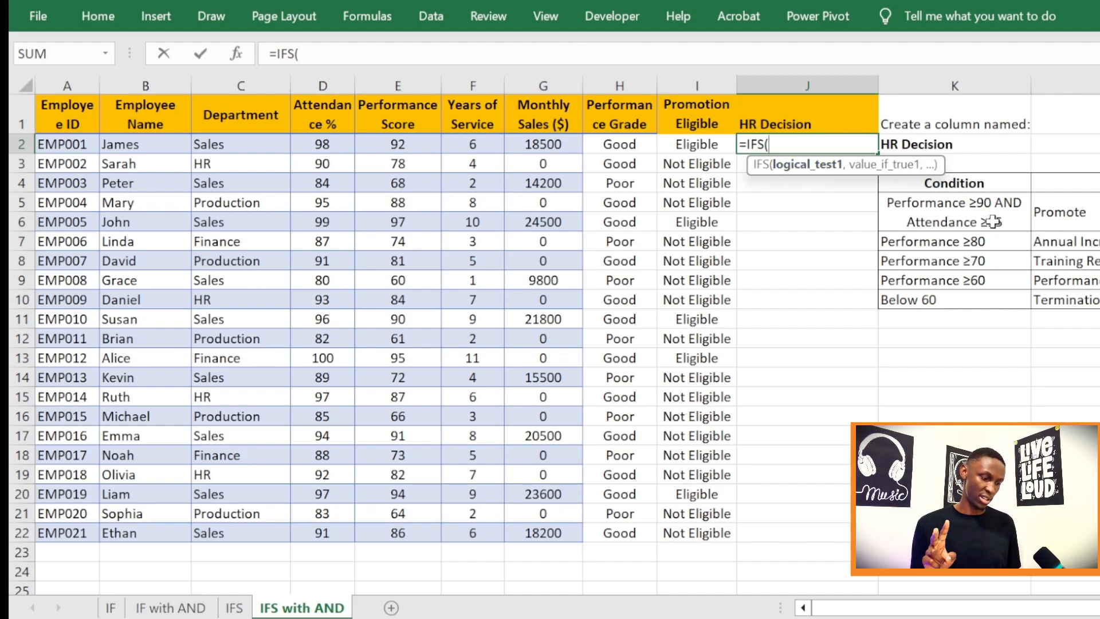
type("and")
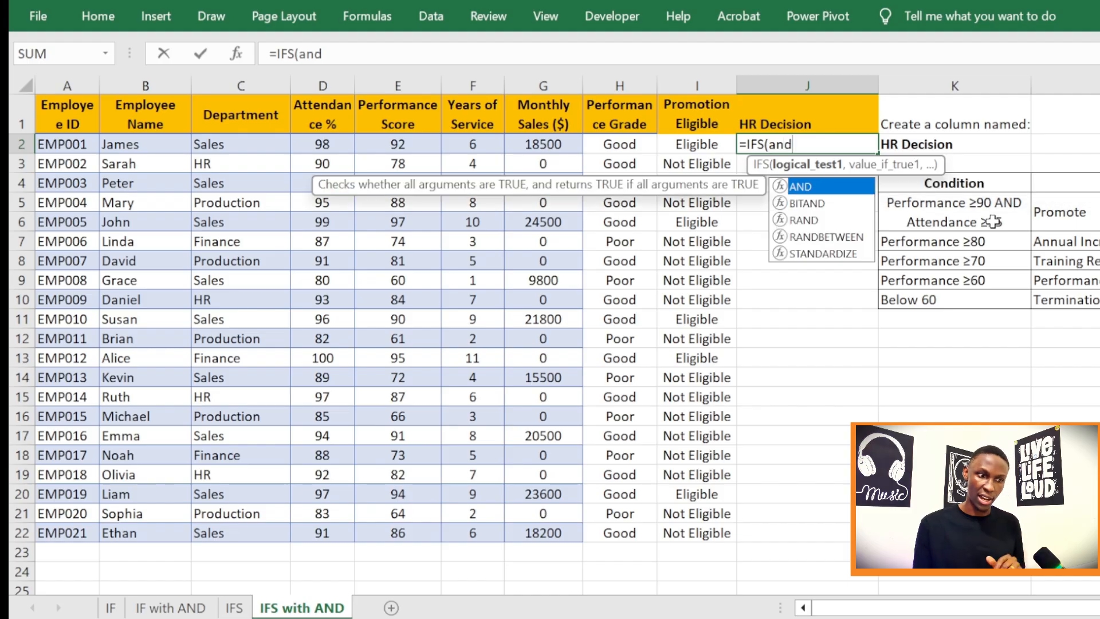
double_click(797, 184)
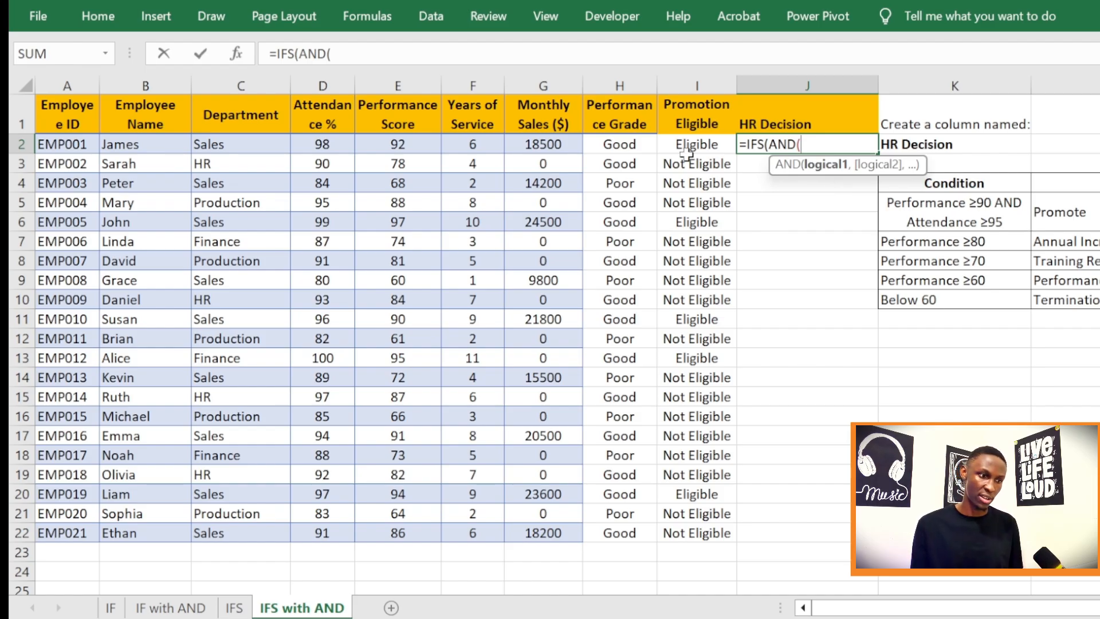
- Enter E2>=90 as the first condition of the nested AND, using the employee's performance score
left_click(413, 145)
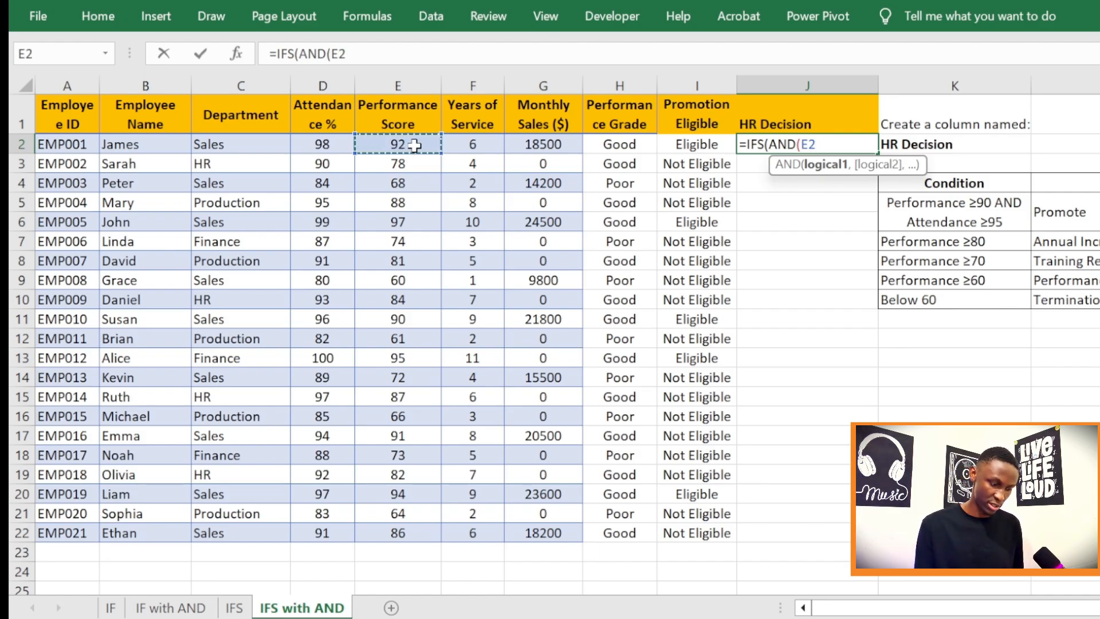
type(">")
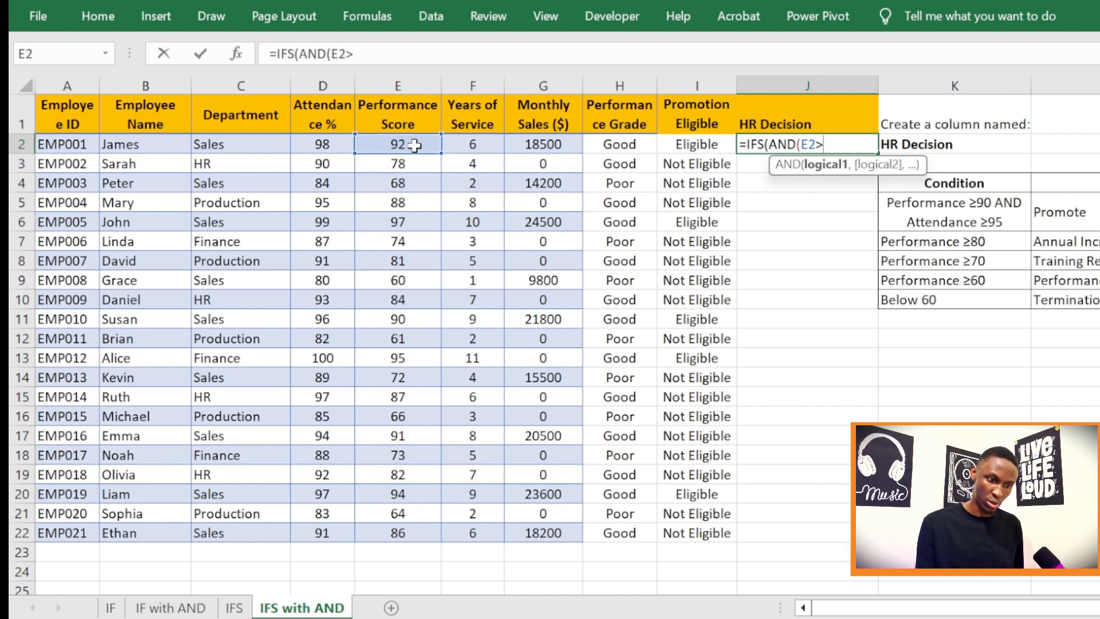
type("=")
type("9")
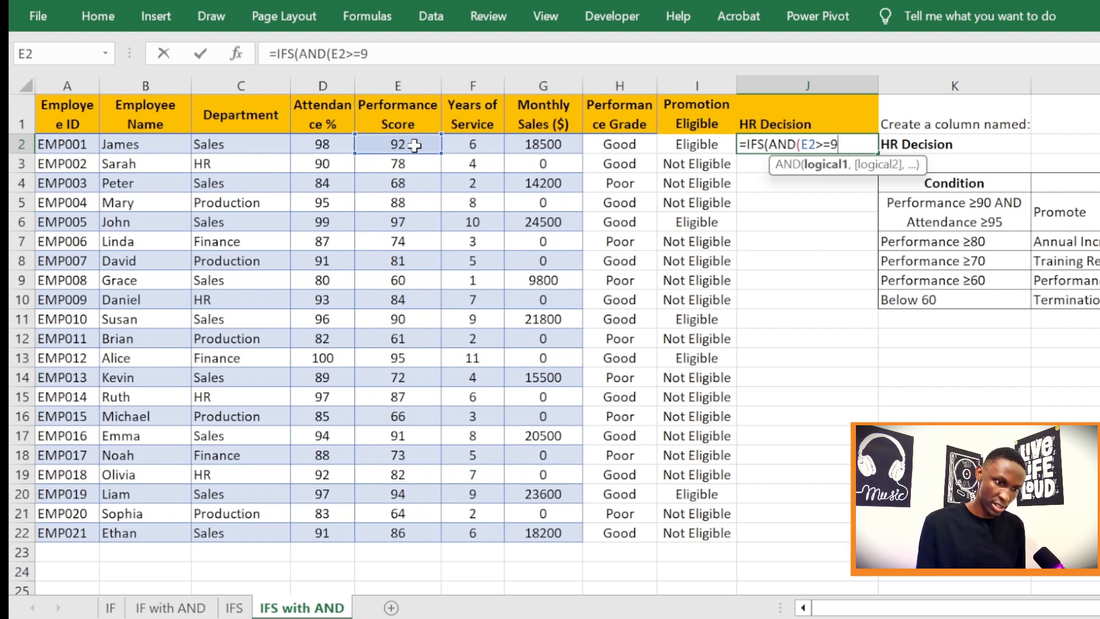
type("0,")
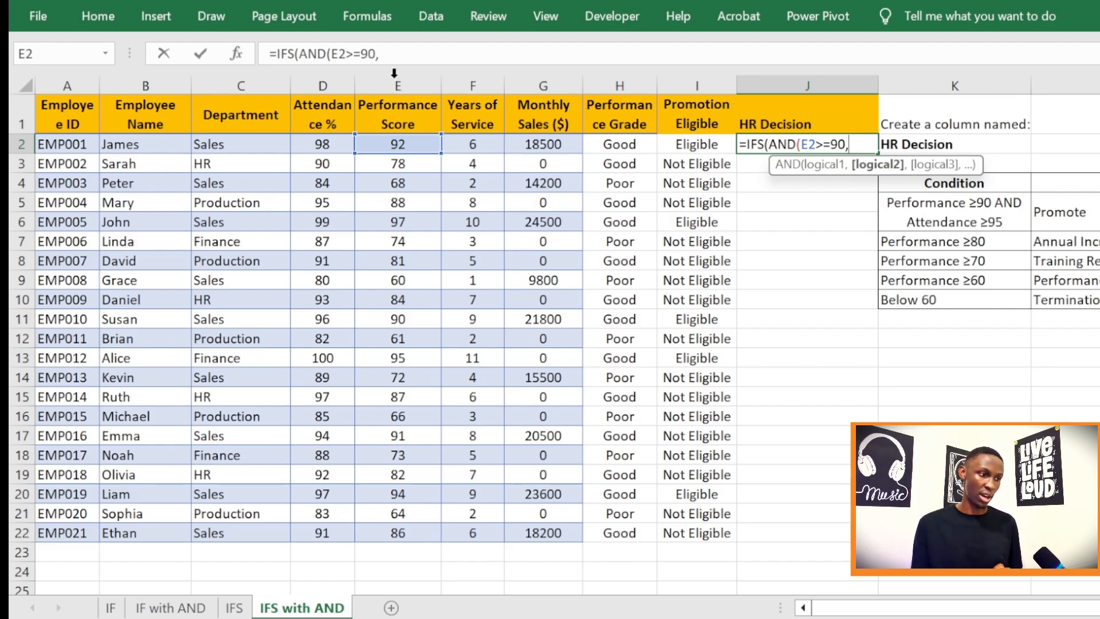
- Complete the nested AND with D2>=95 as its second condition, using the employee's attendance, and close the AND function
left_click(331, 147)
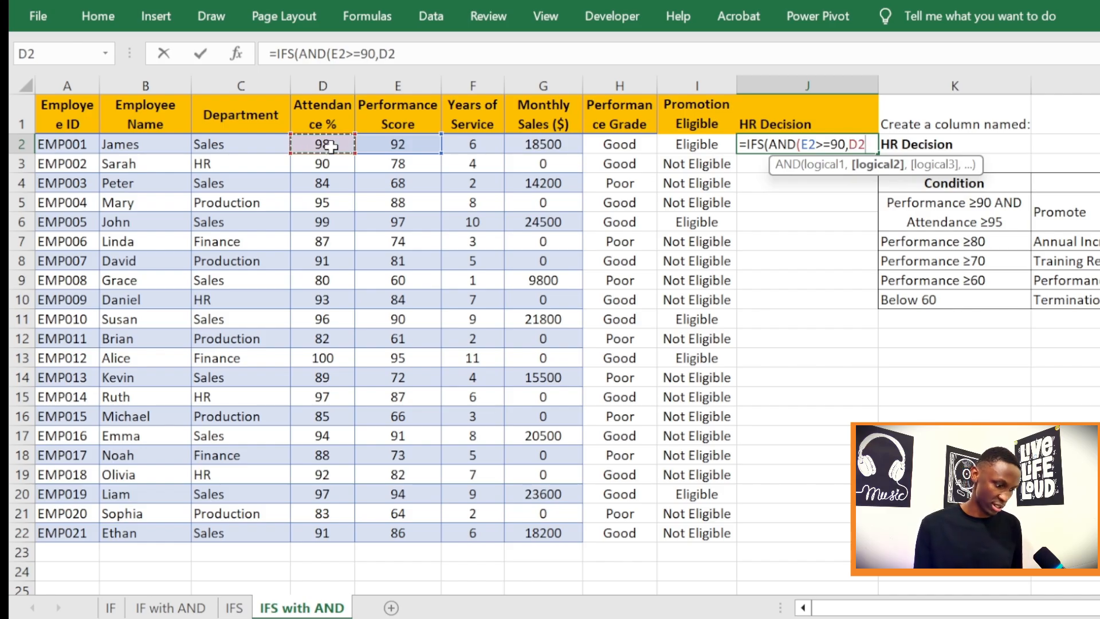
type(">")
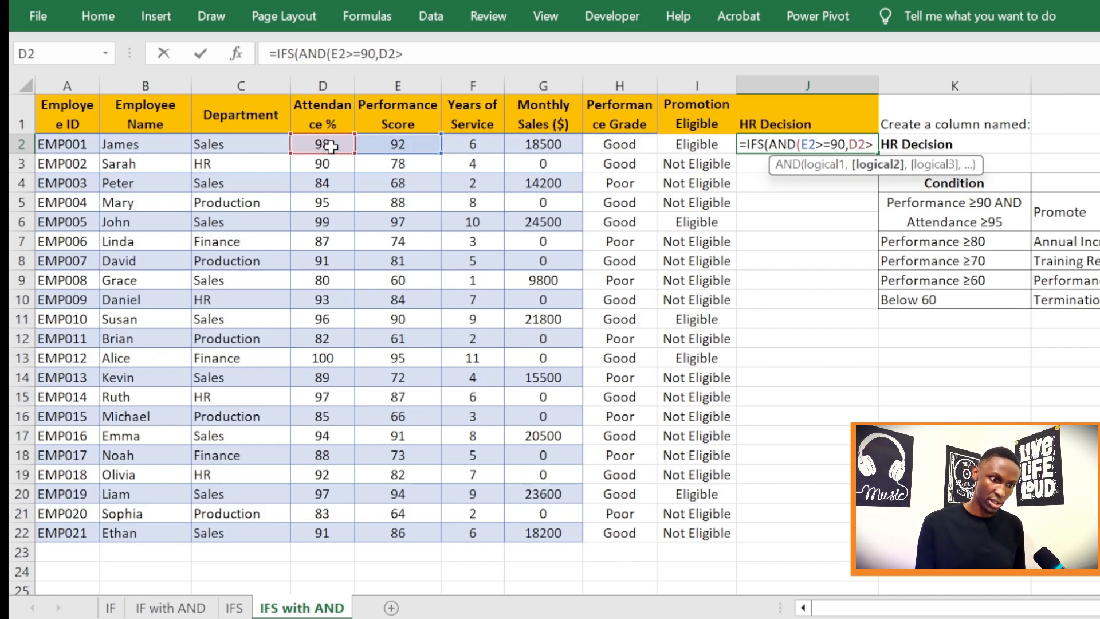
type("=")
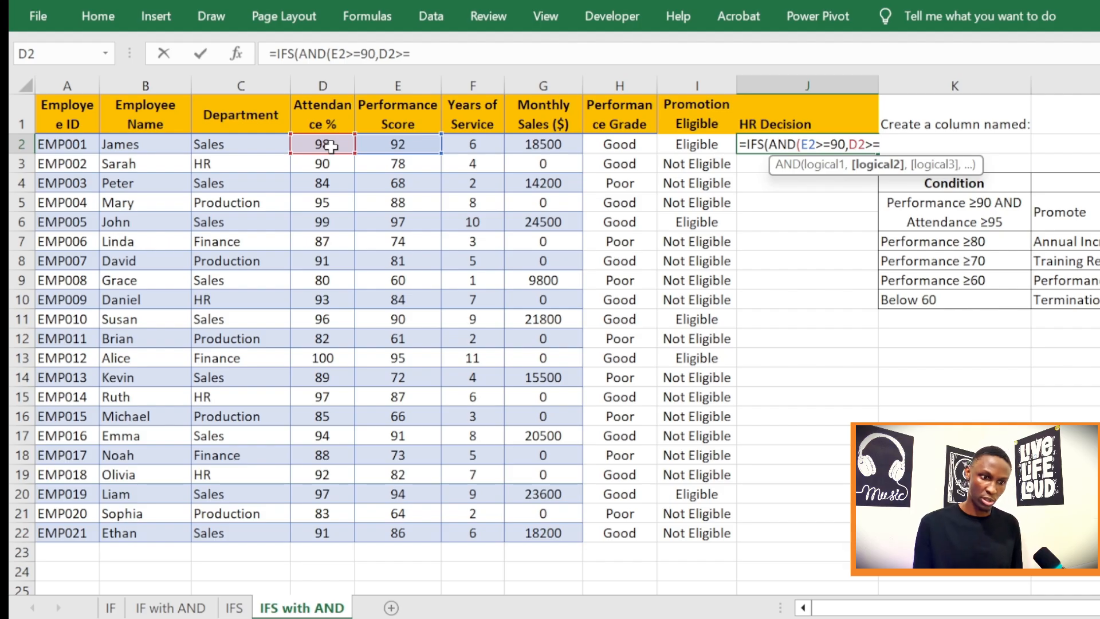
type("95")
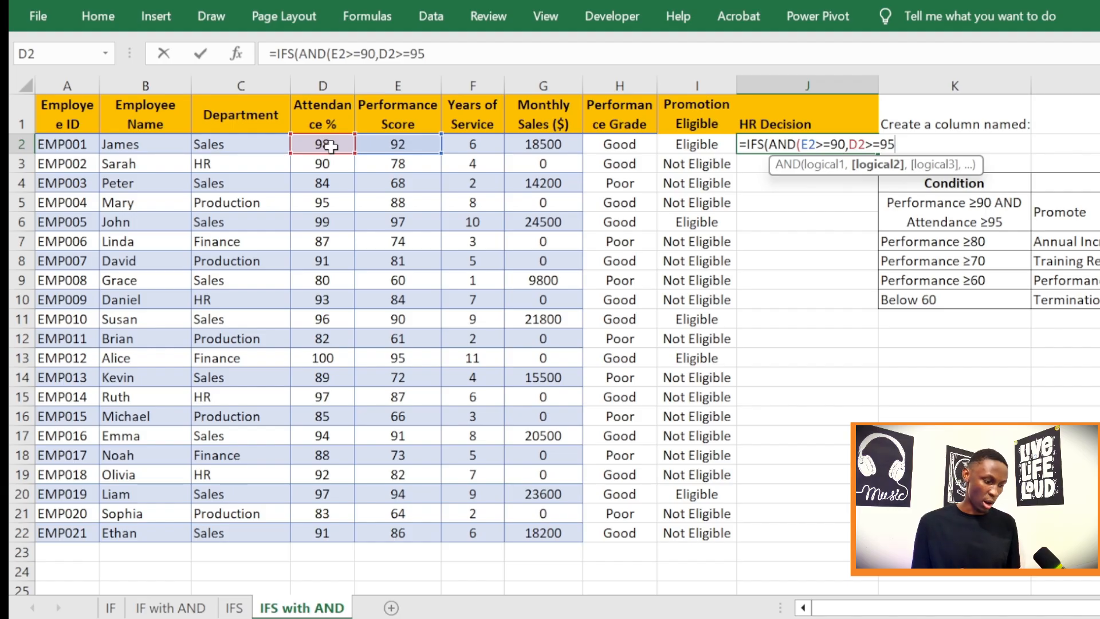
type(")")
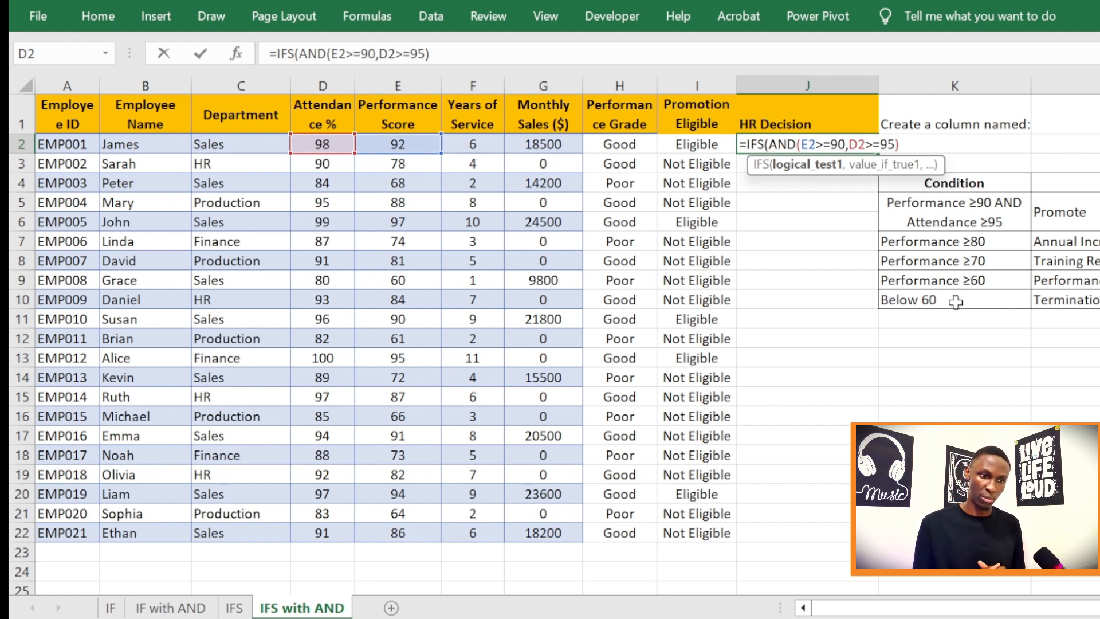
type(",")
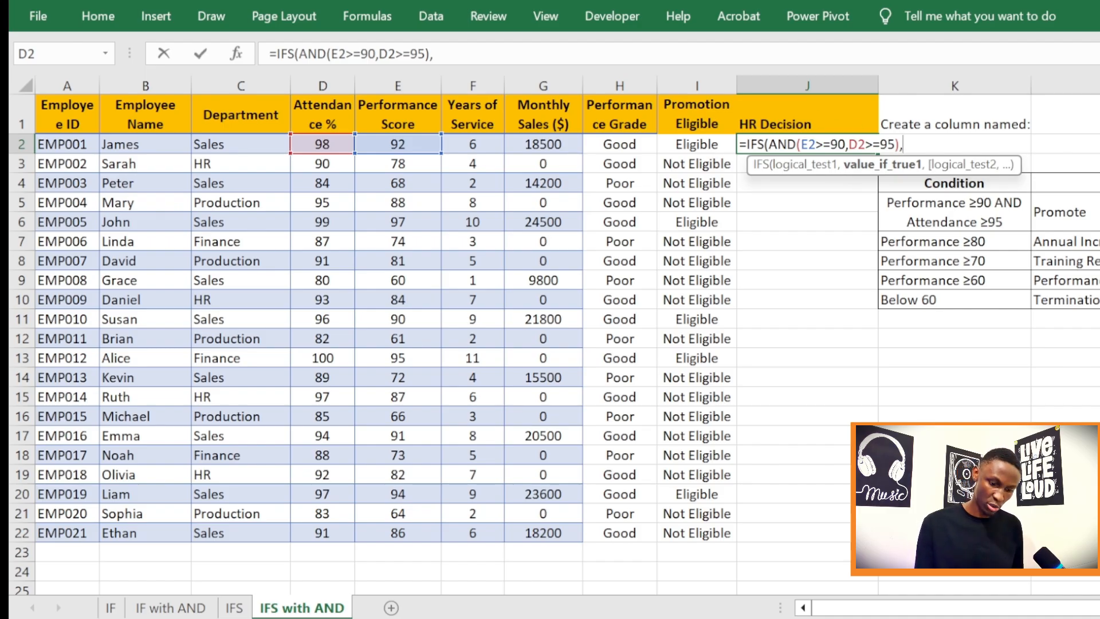
- Enter "Promote" as the IFS result returned when the AND test is true
type("\"")
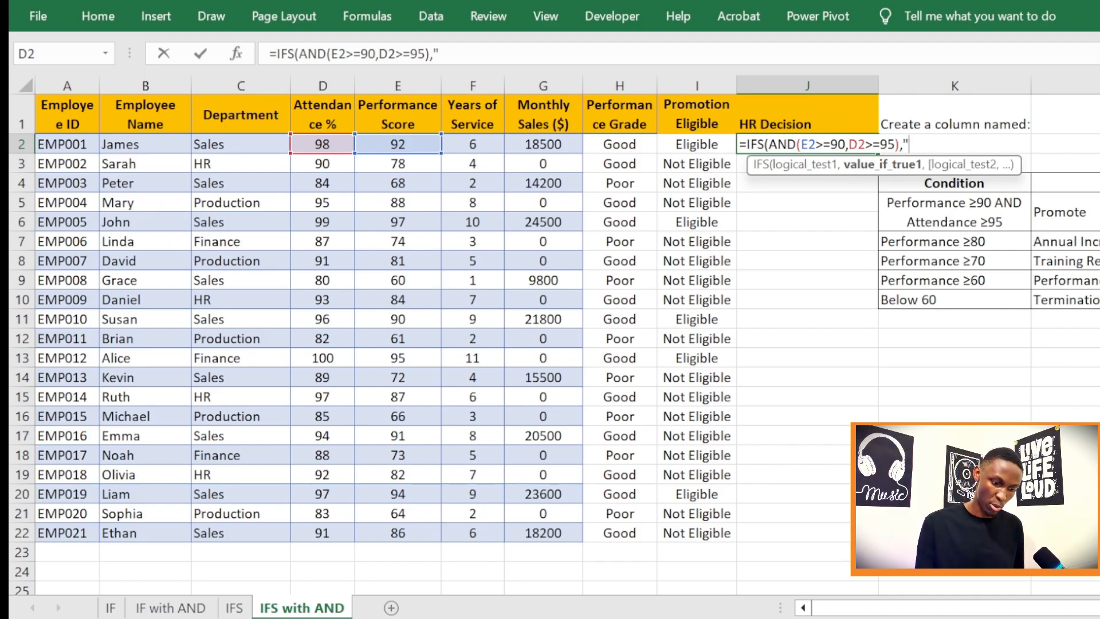
type("Prom")
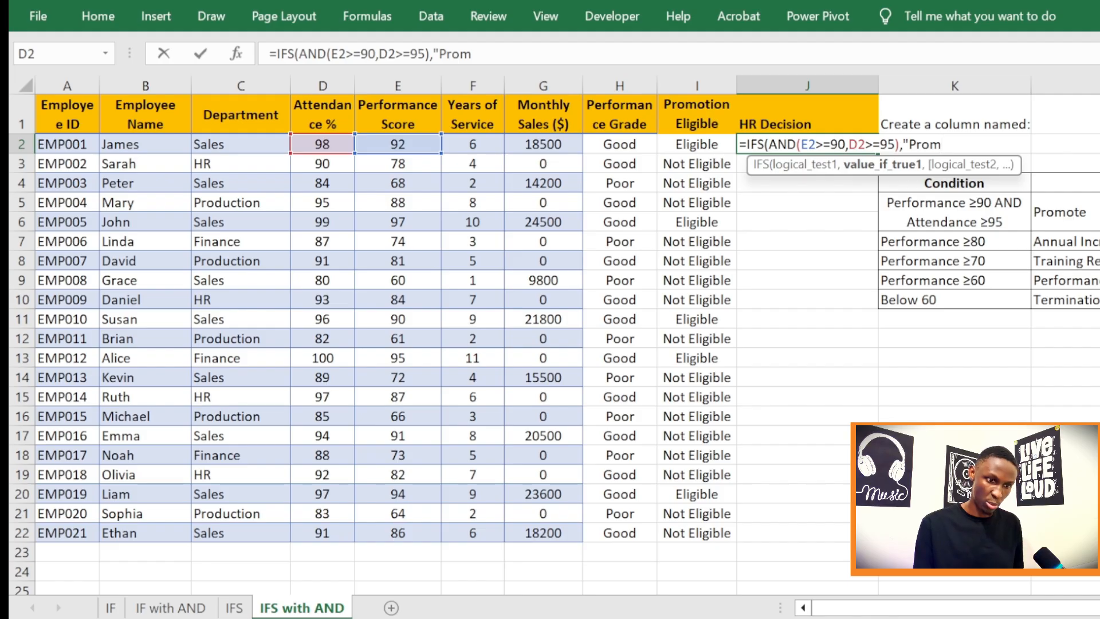
type("ote")
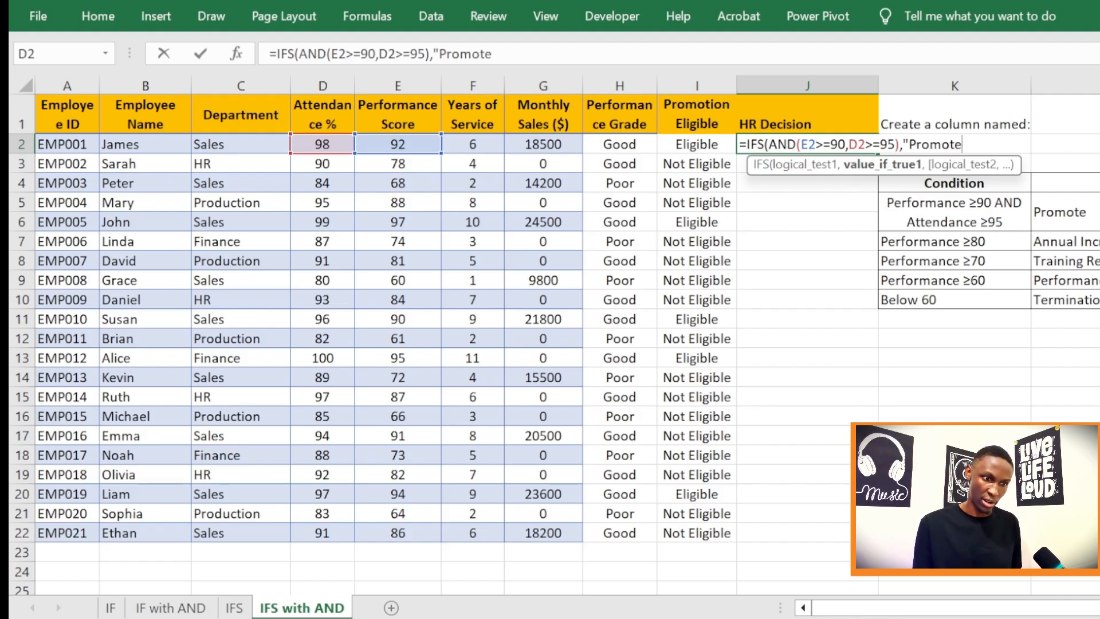
type("\"")
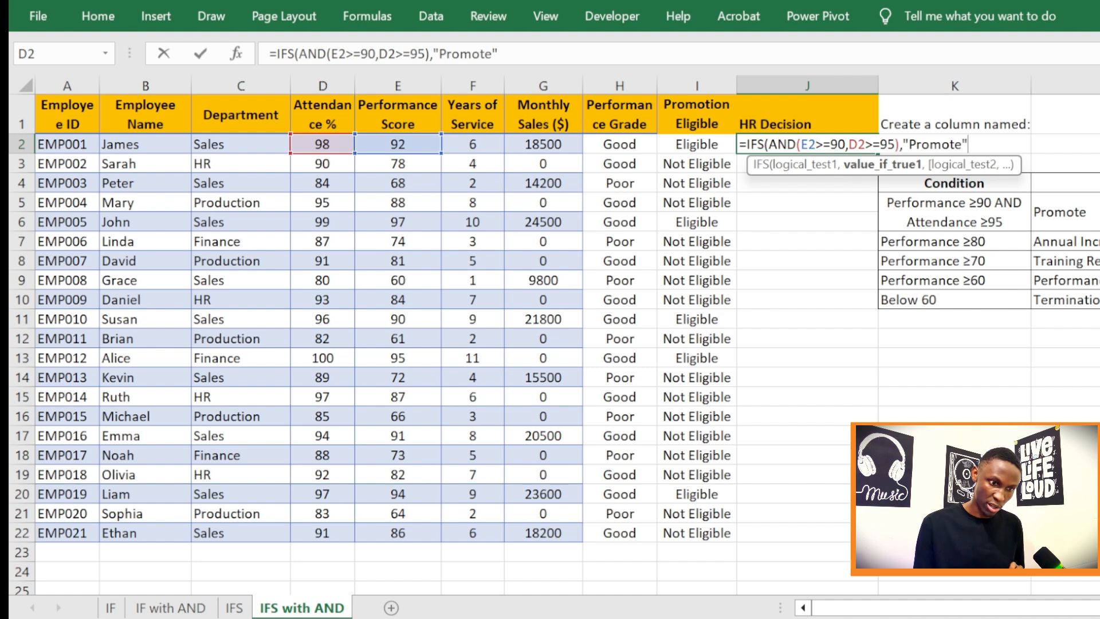
type(",")
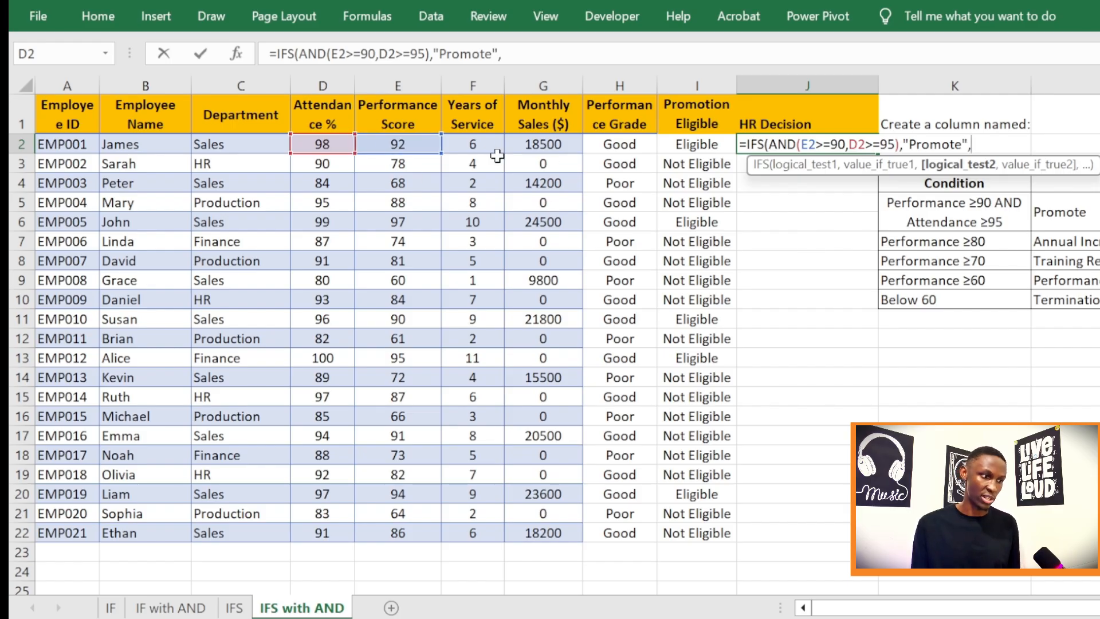
- Add the second IFS test E2>=80 with the result "Annual Increment" to the HR Decision formula
left_click(395, 141)
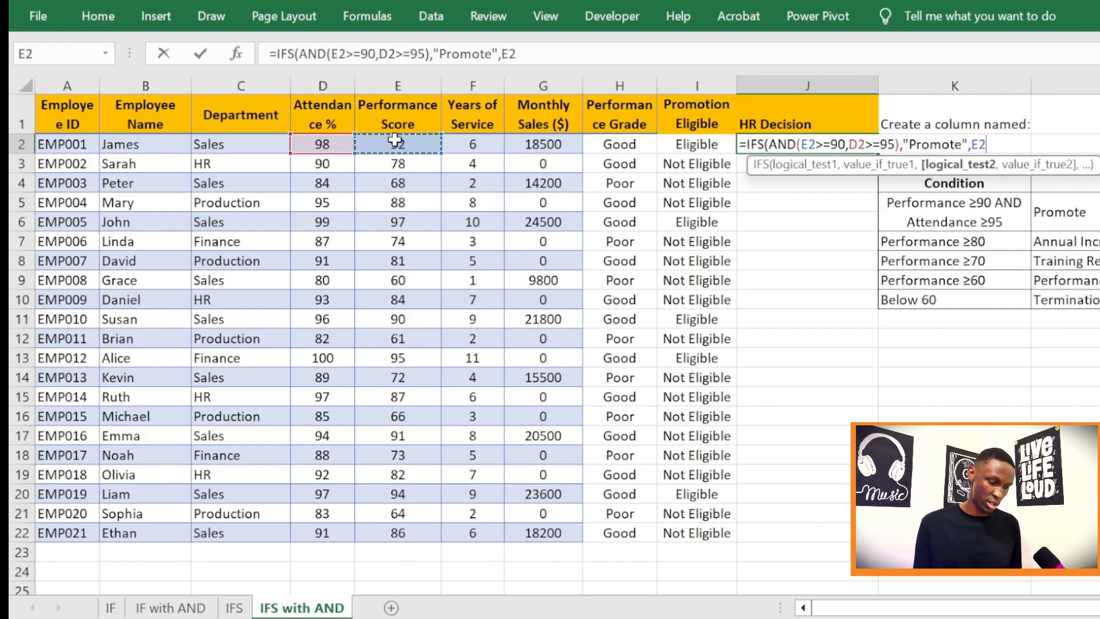
type(">")
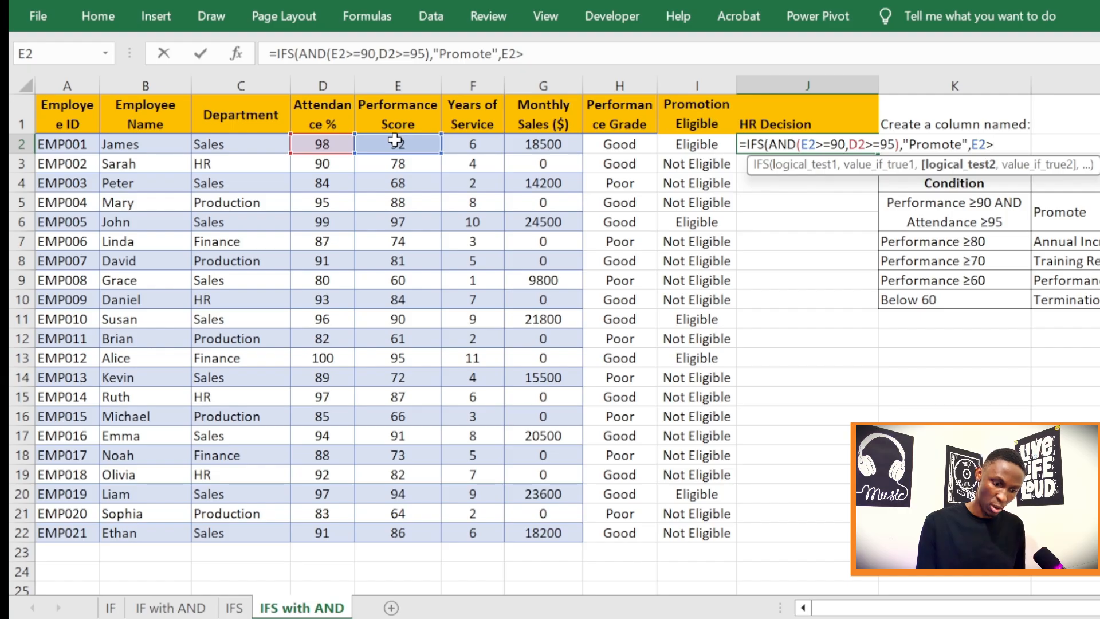
type("=")
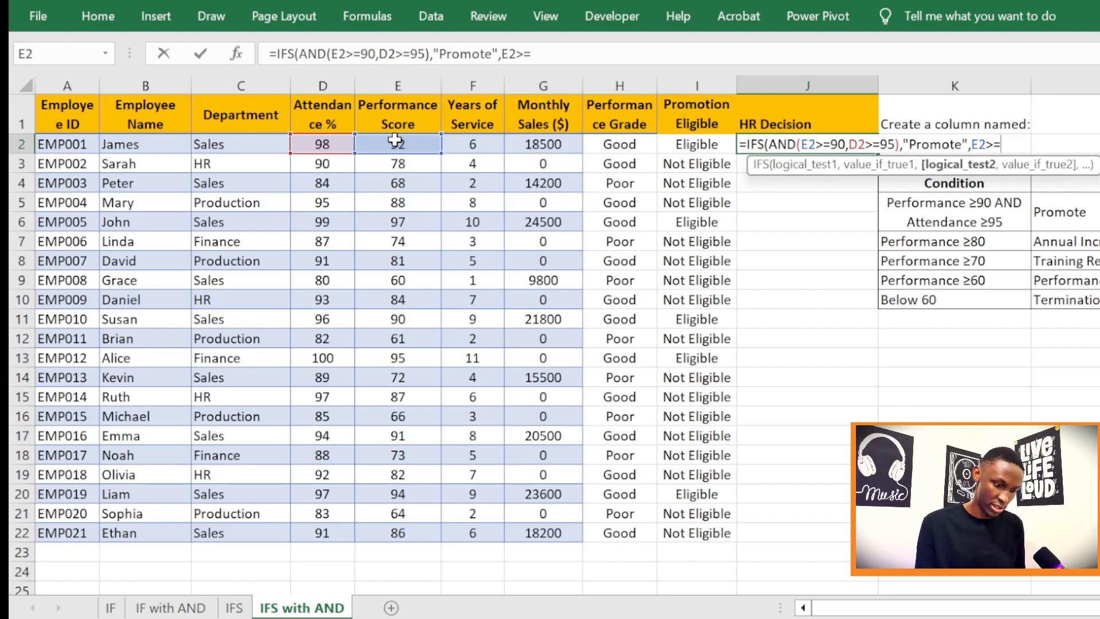
type("80,")
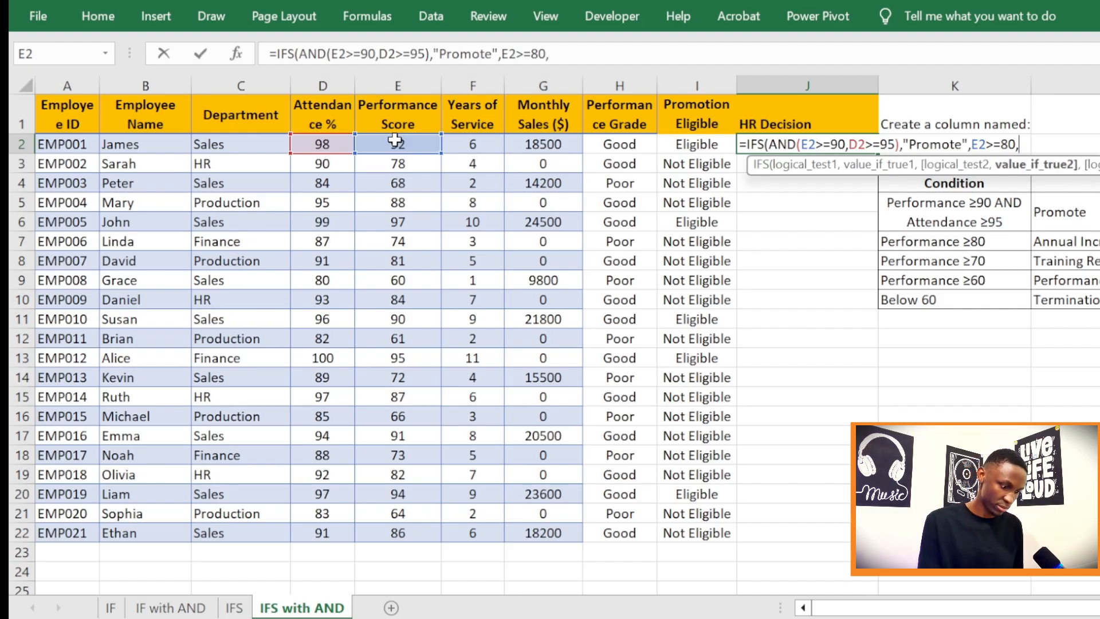
type("\"")
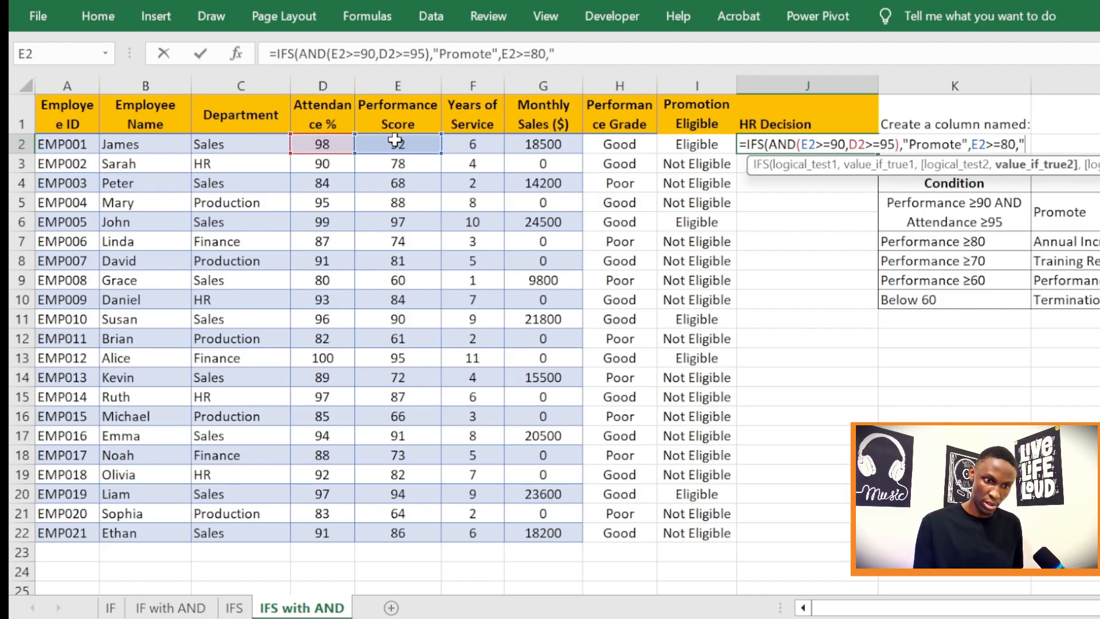
type("A")
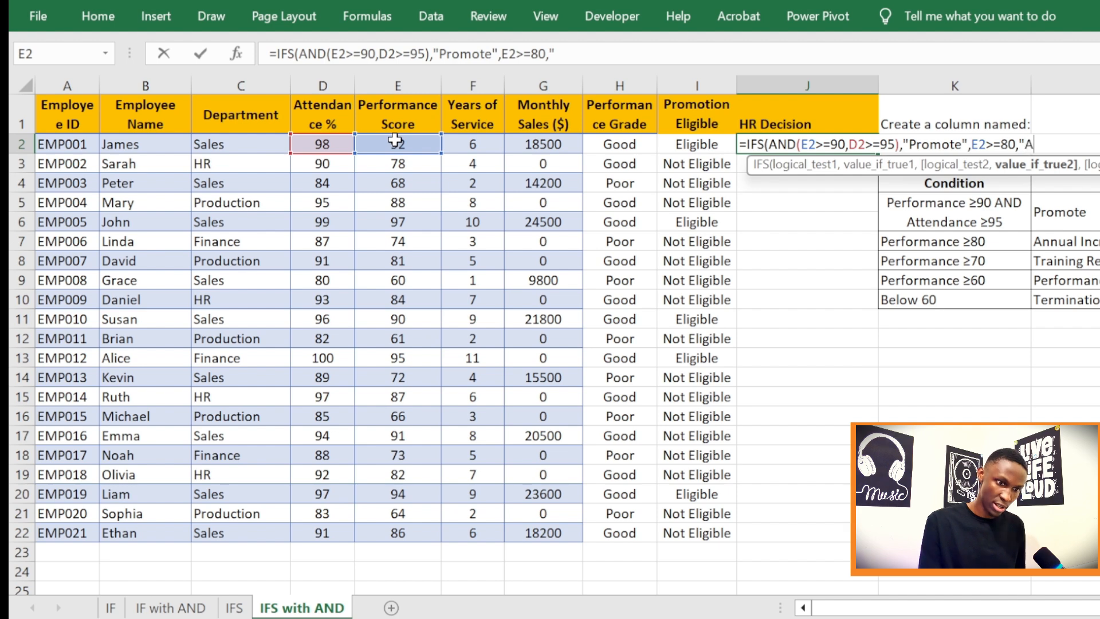
type("nnual")
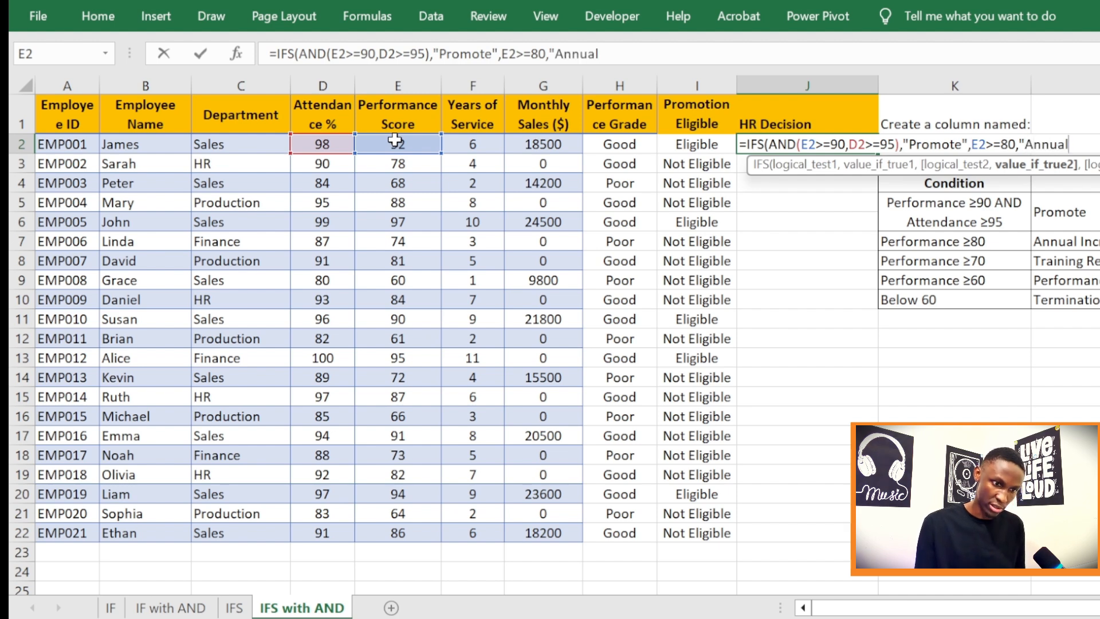
type(" Incr")
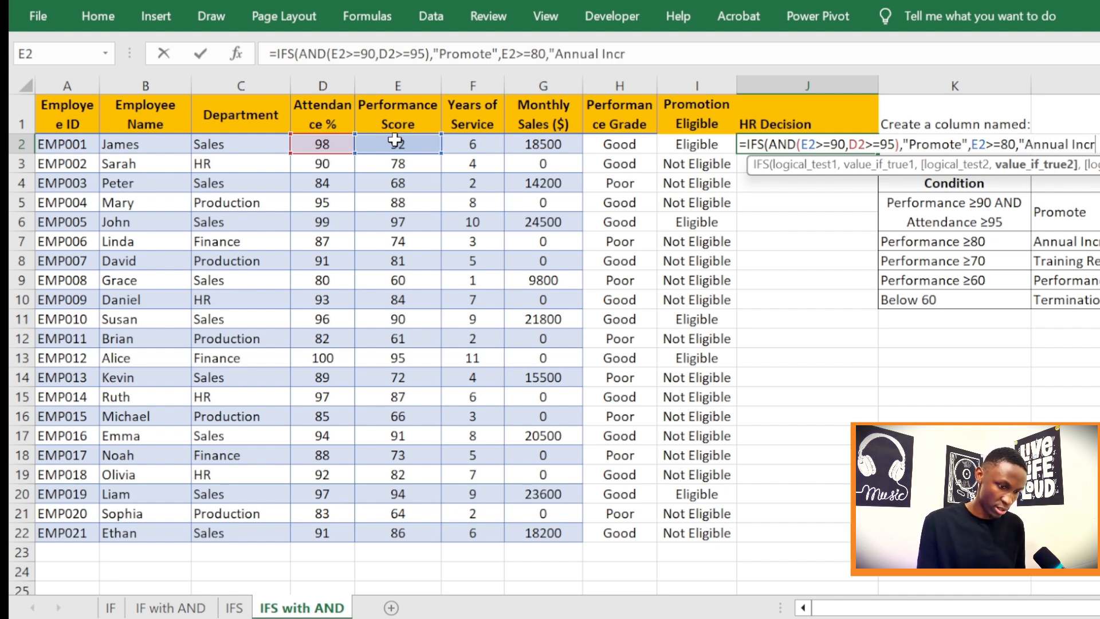
type("em")
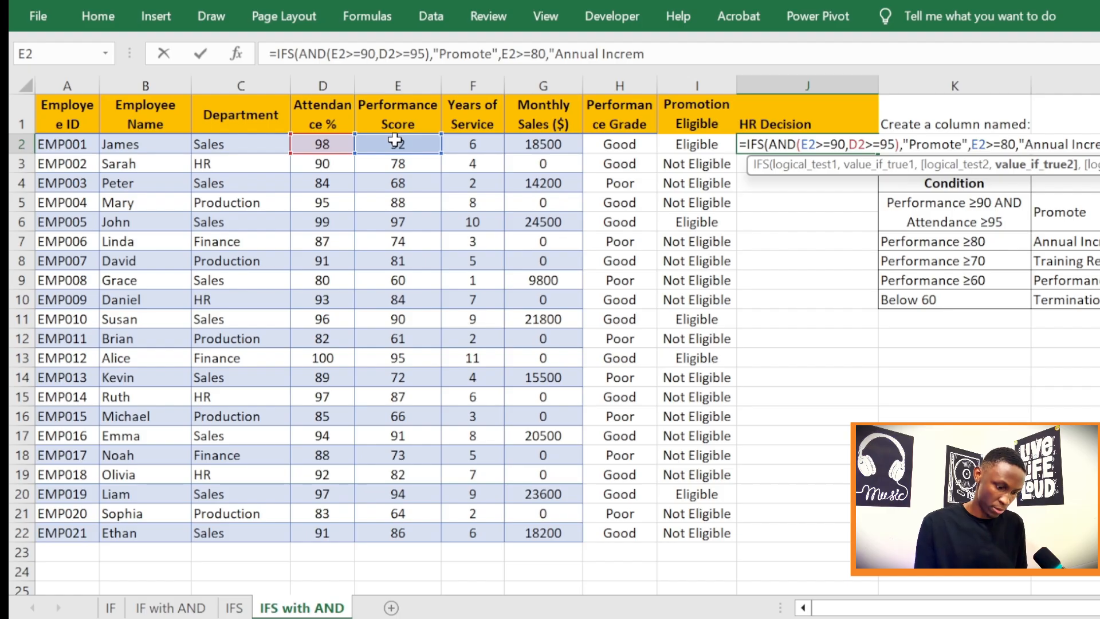
type("ent\"")
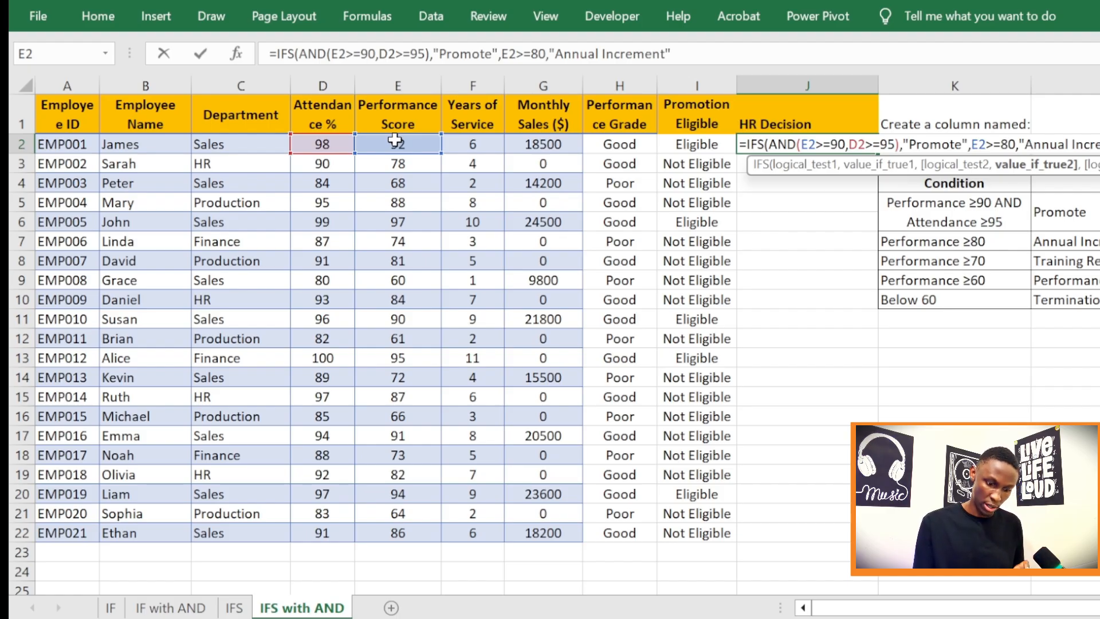
type(",")
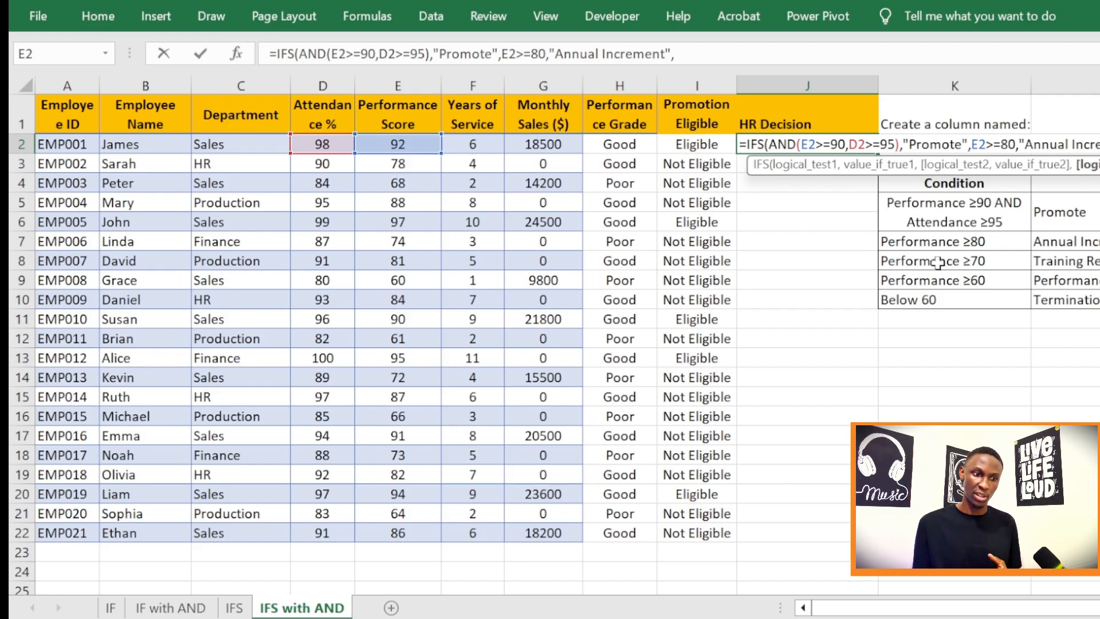
- Add the third IFS test E2>=70 with the result "Training Required" to the HR Decision formula
left_click(399, 144)
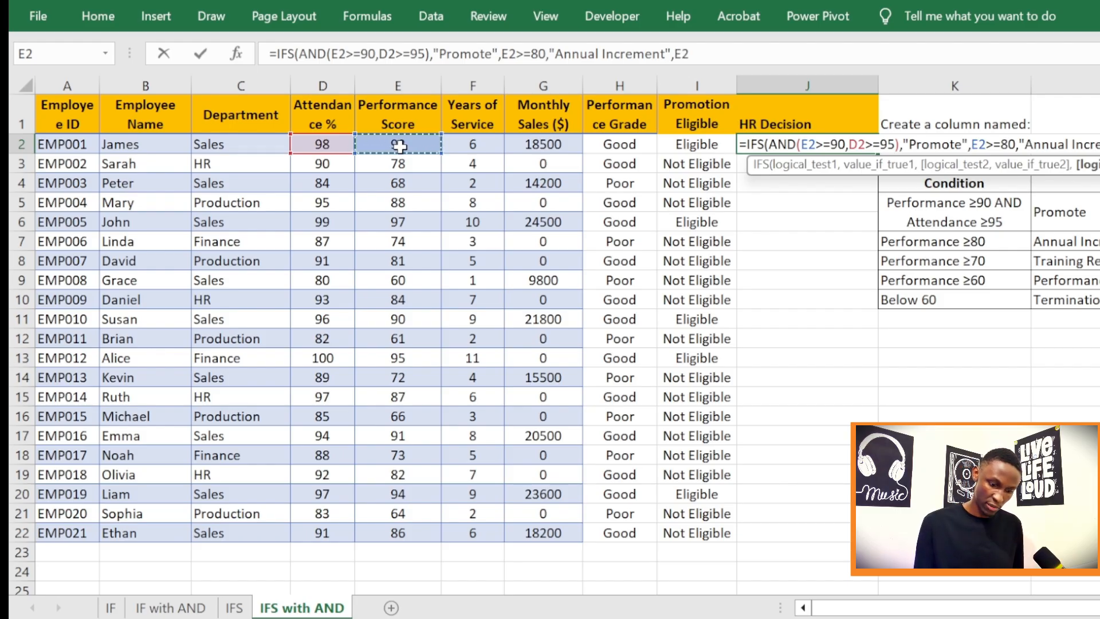
type(">")
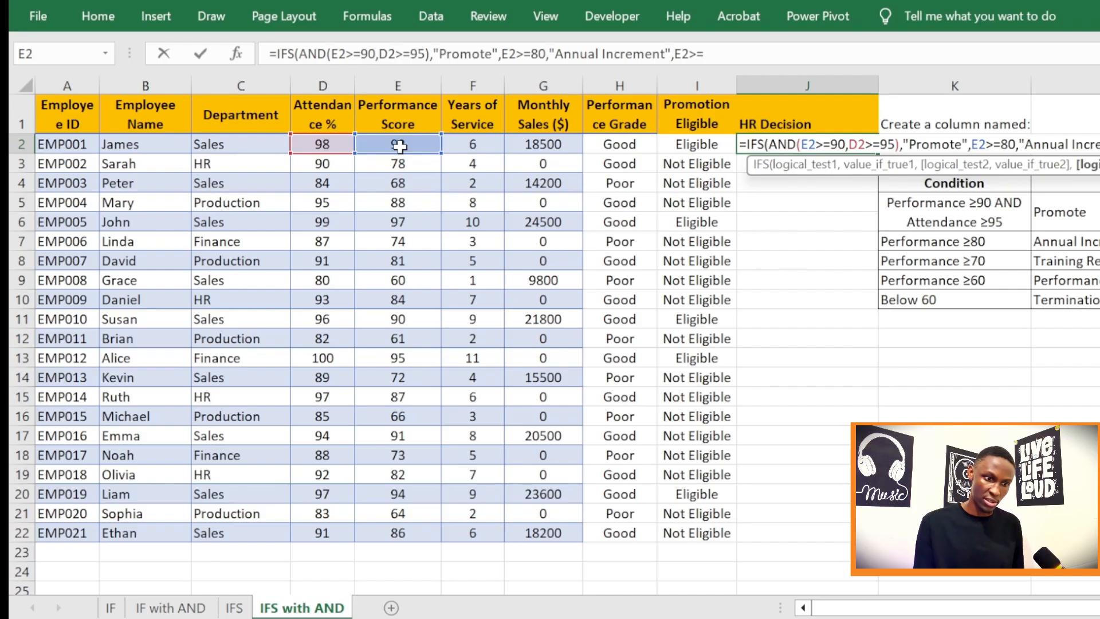
type("=70")
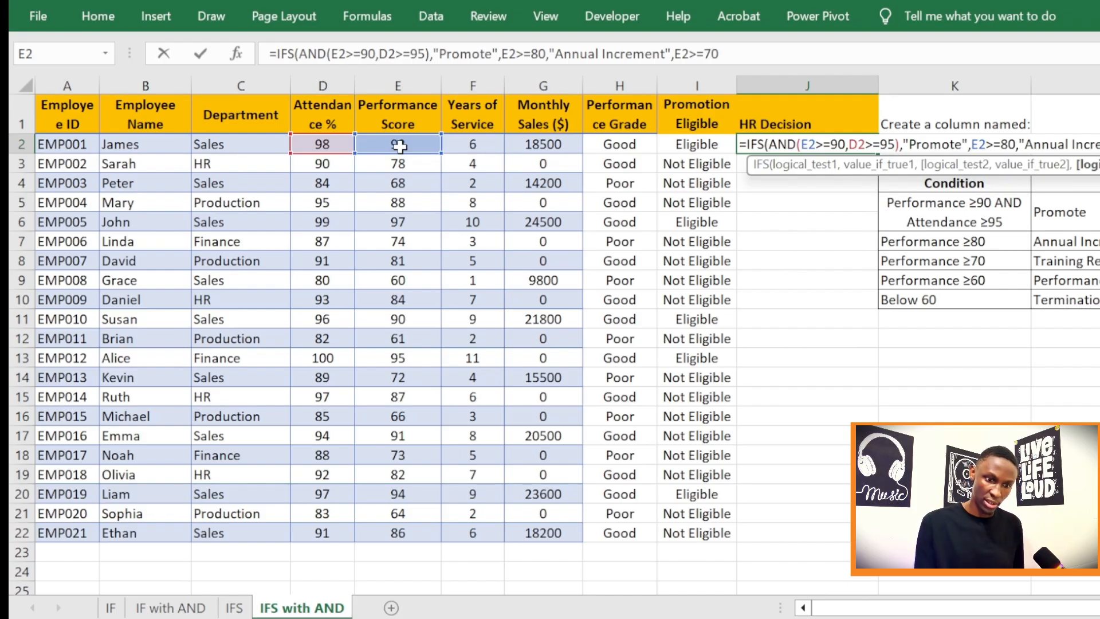
type(",\"Traini")
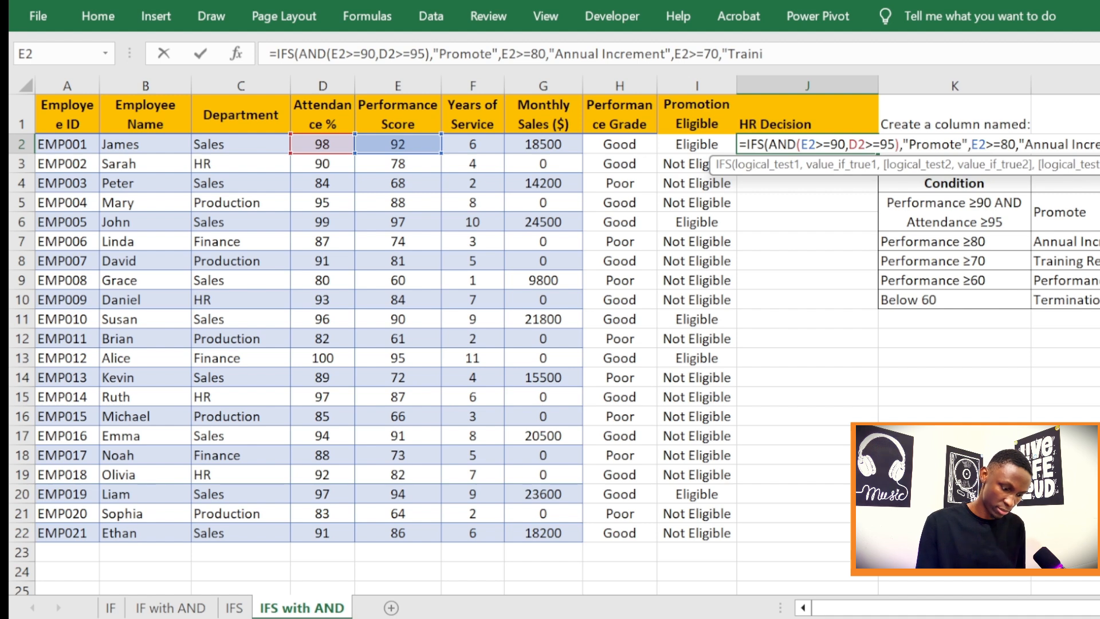
type("ng R")
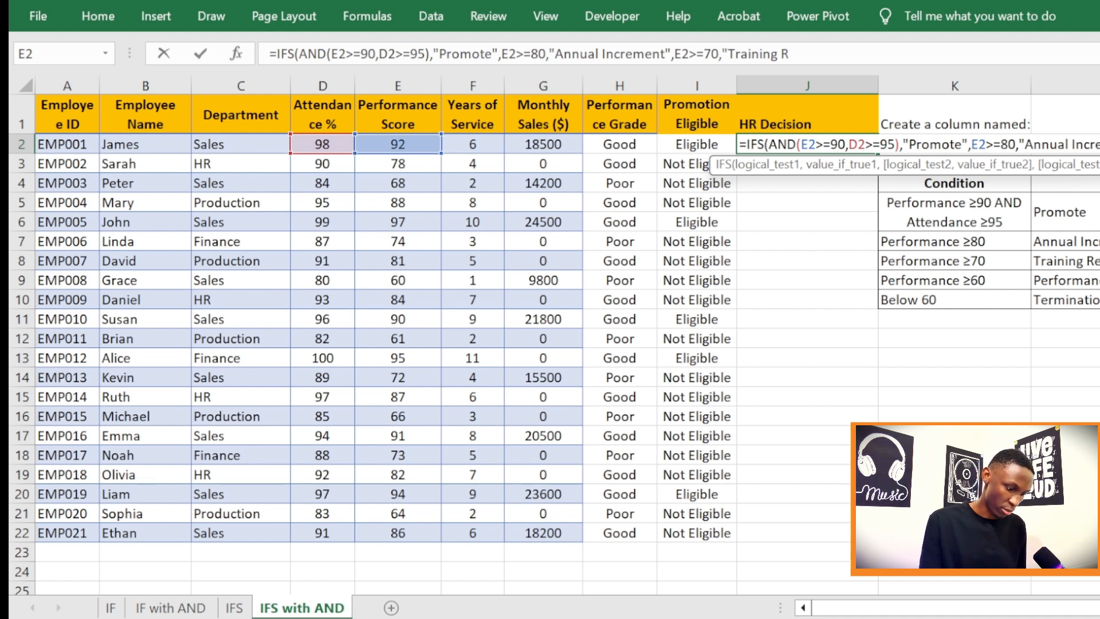
type("equired")
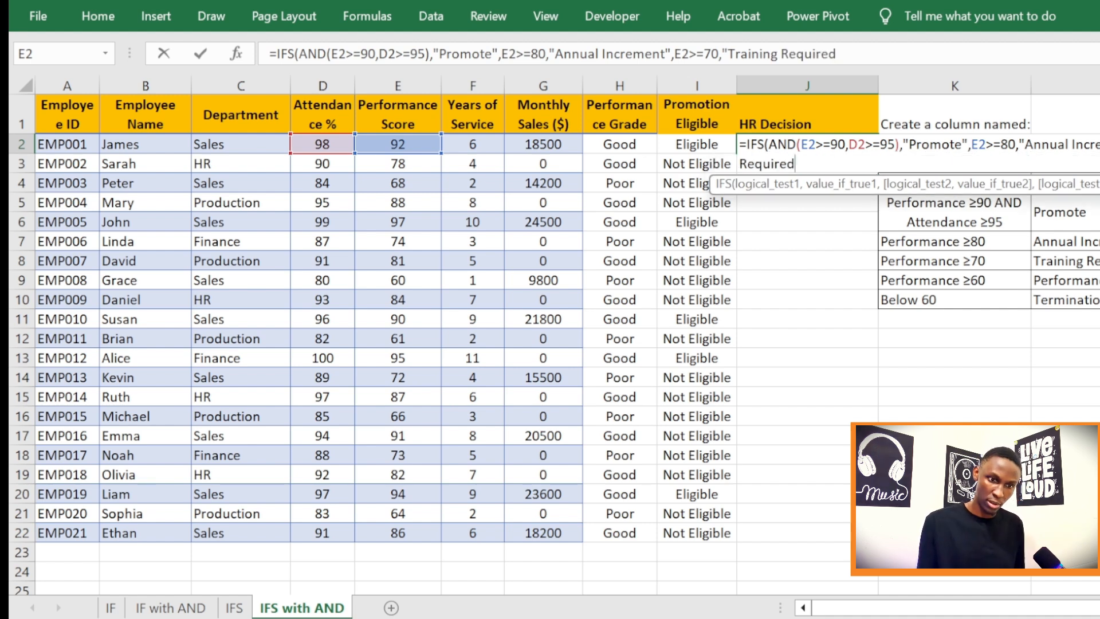
type("\"")
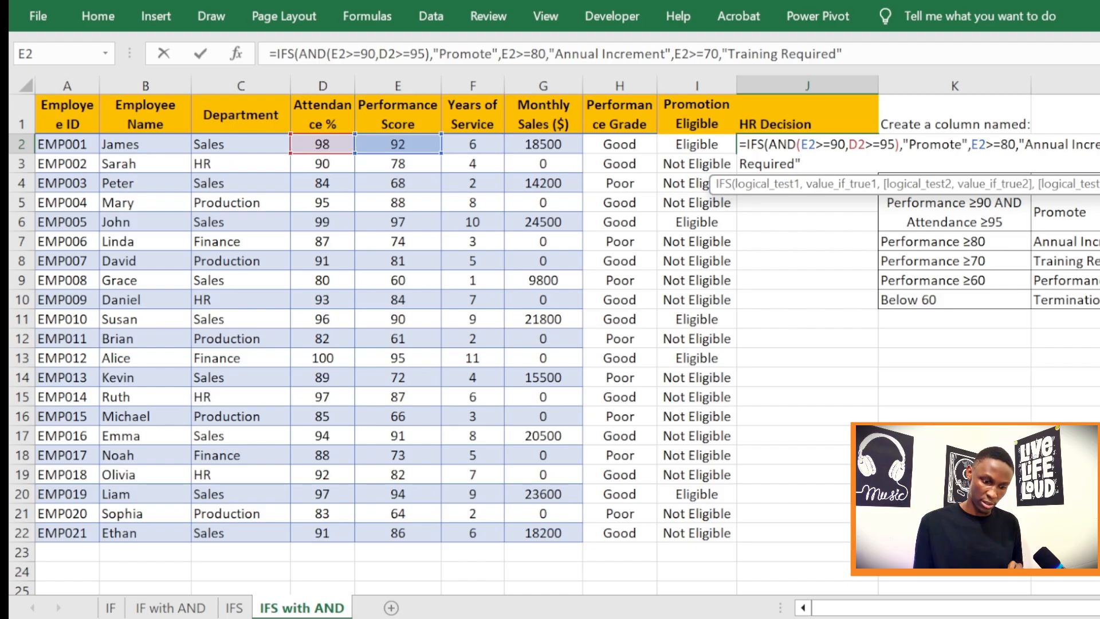
type(",")
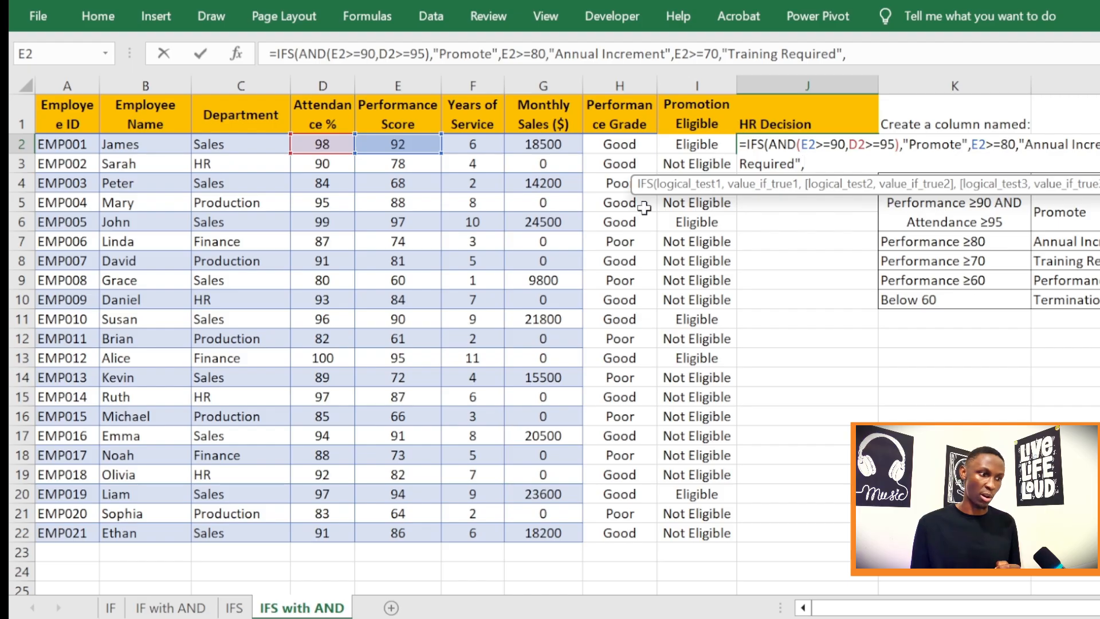
- Add E2>=60, testing the employee's performance score, as the fourth logical test of the HR Decision IFS formula
left_click(411, 144)
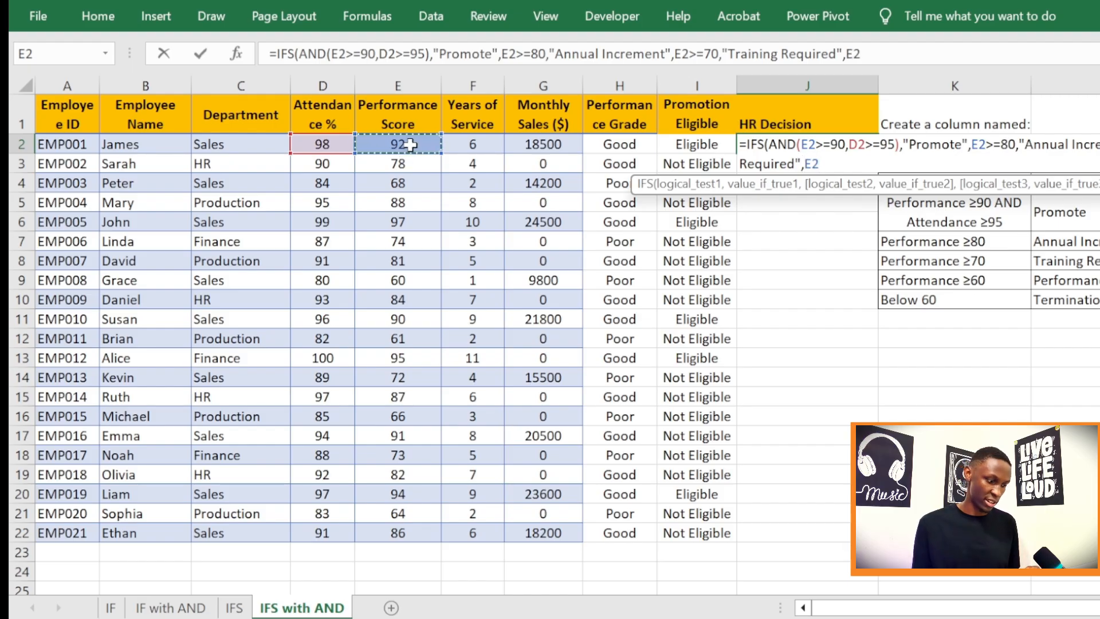
type(">")
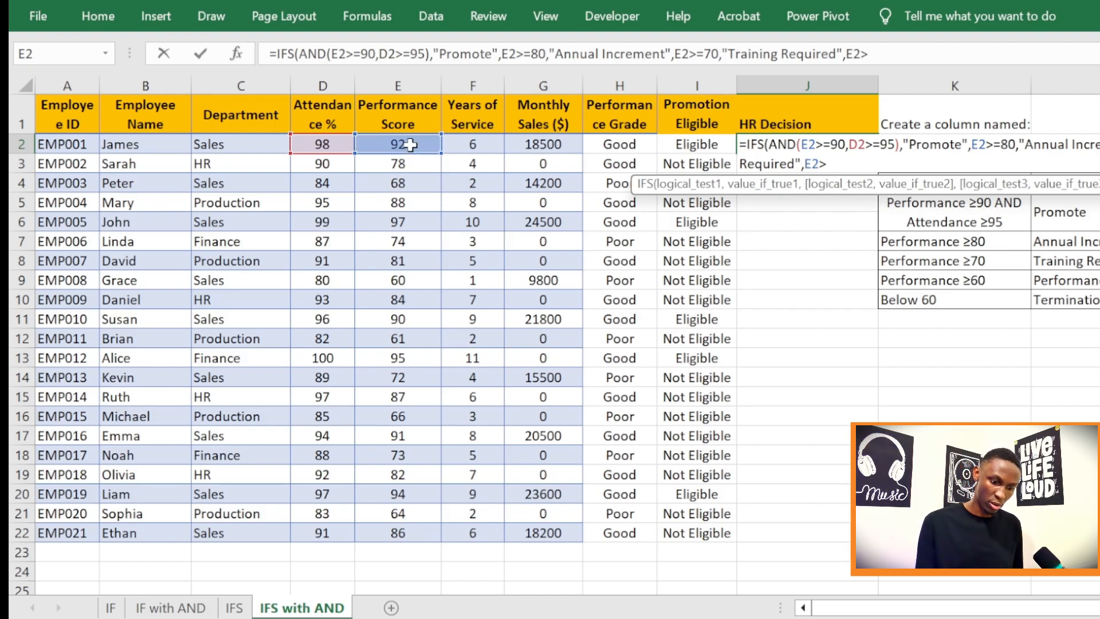
type("=")
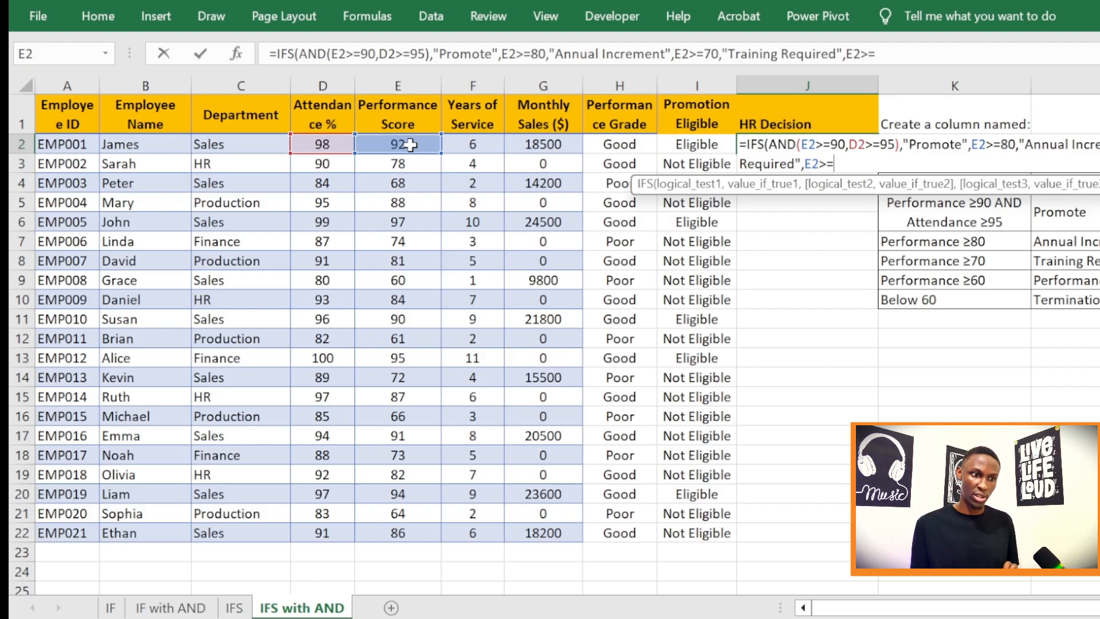
type("60,")
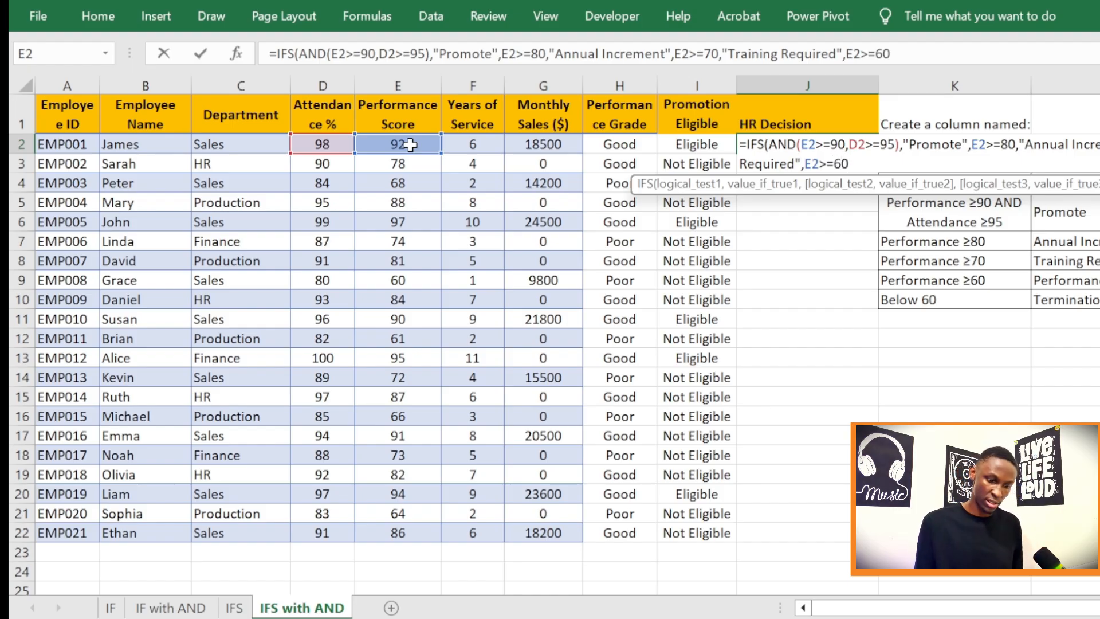
- Enter "Permance Improvement Plan" as the result returned when the E2>=60 test is true
type("\"")
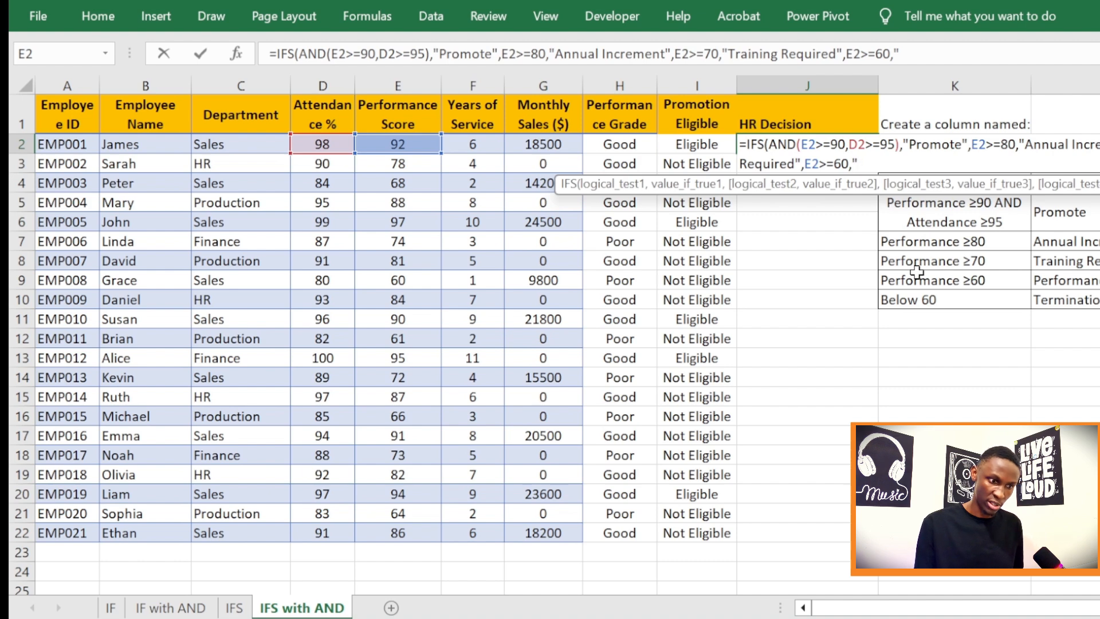
type("P")
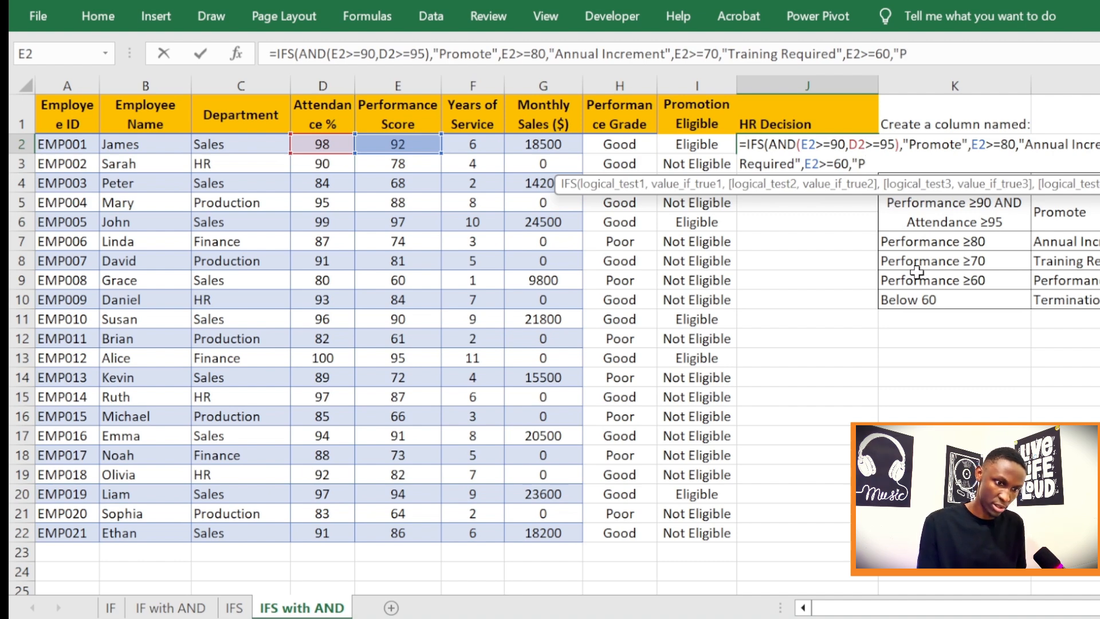
type("erman")
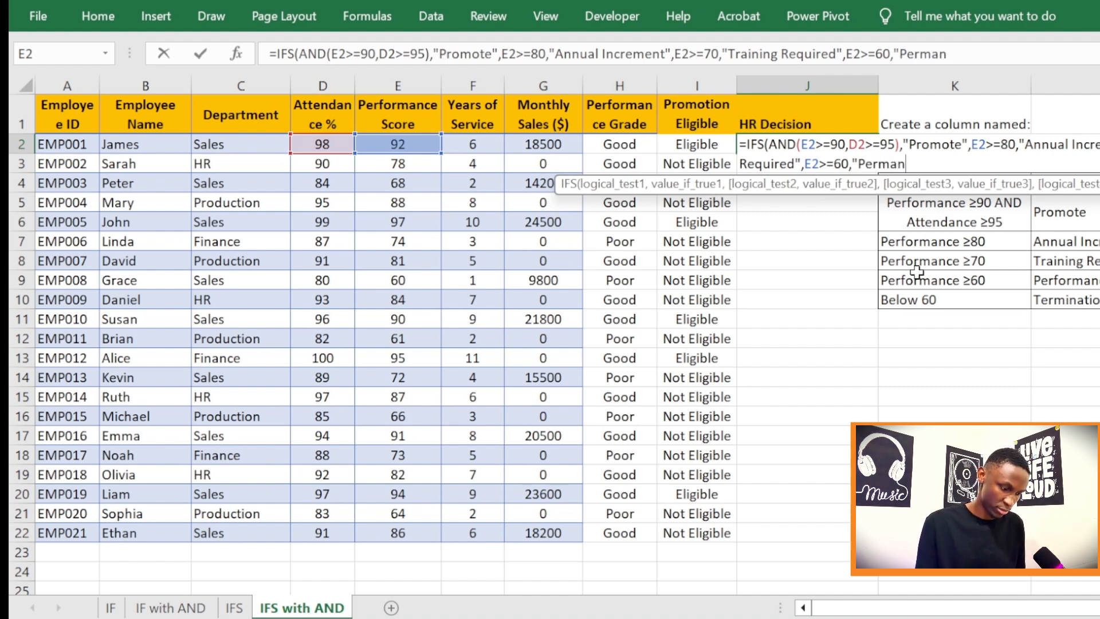
type("ce Im")
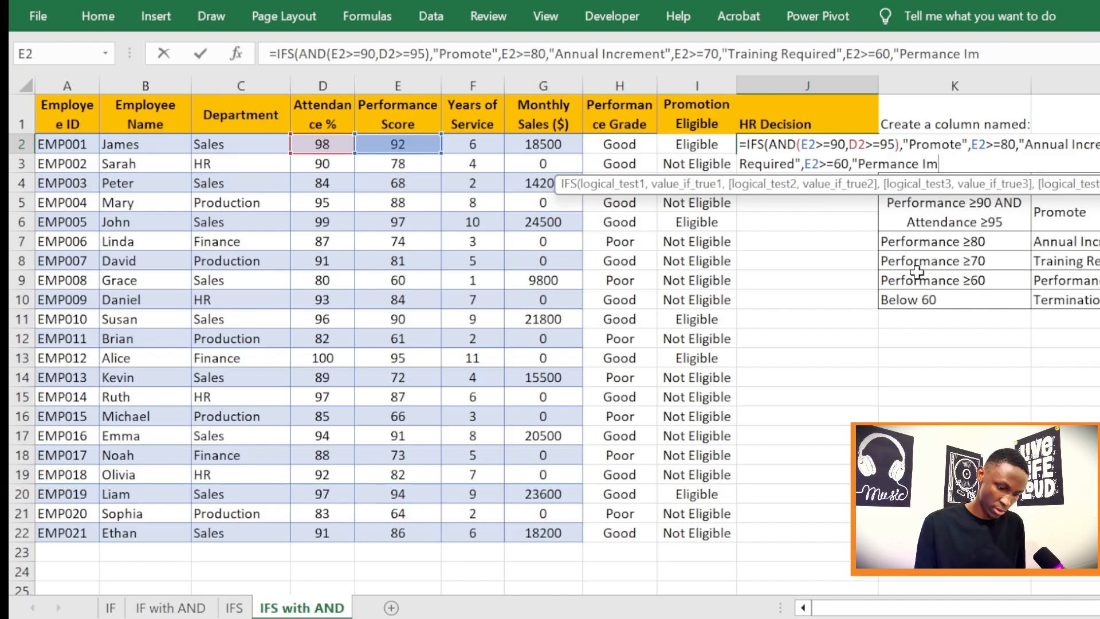
type("provem")
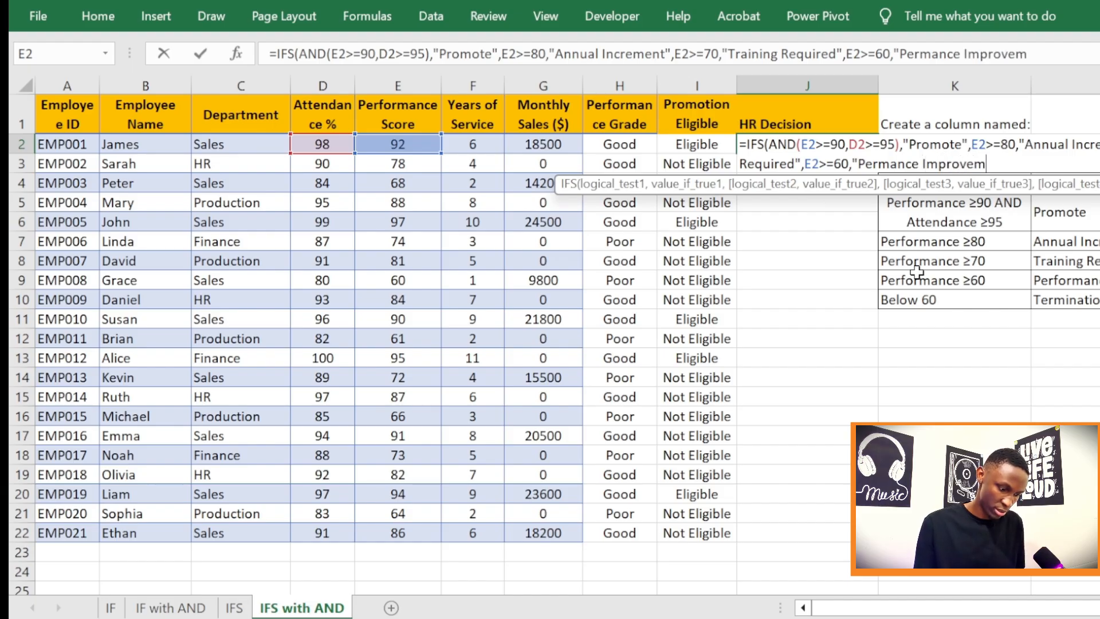
type("ent")
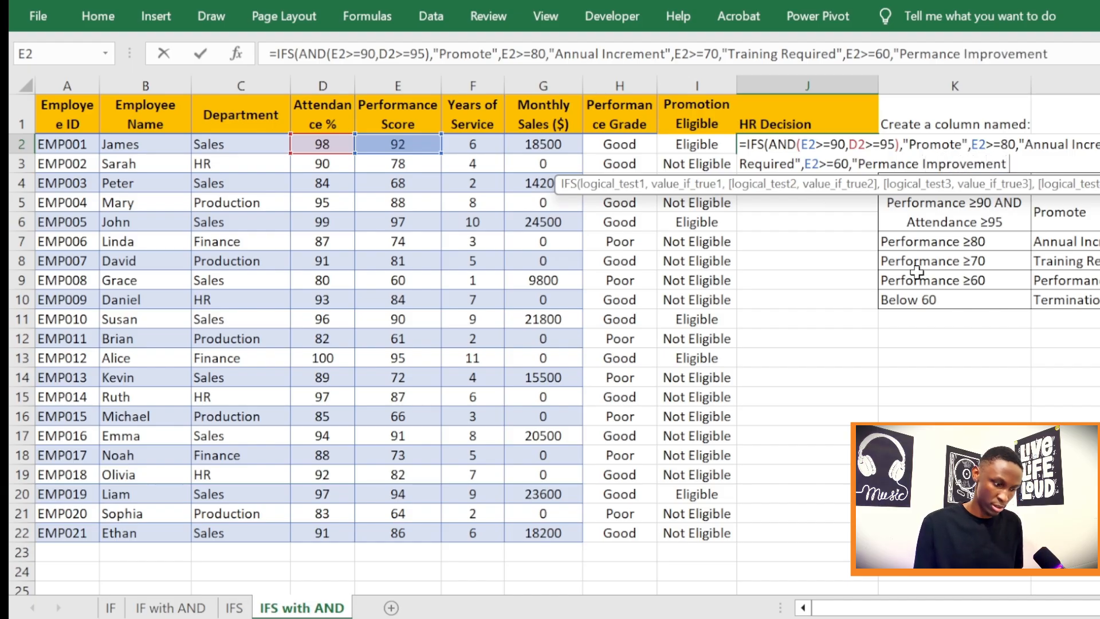
type(" Plan")
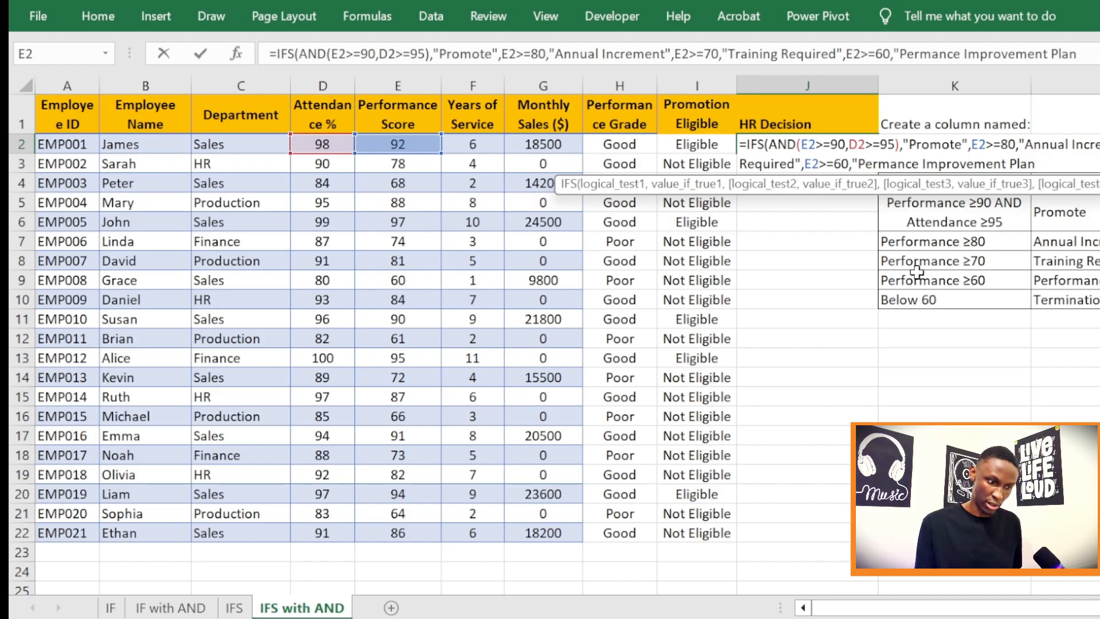
type("\",")
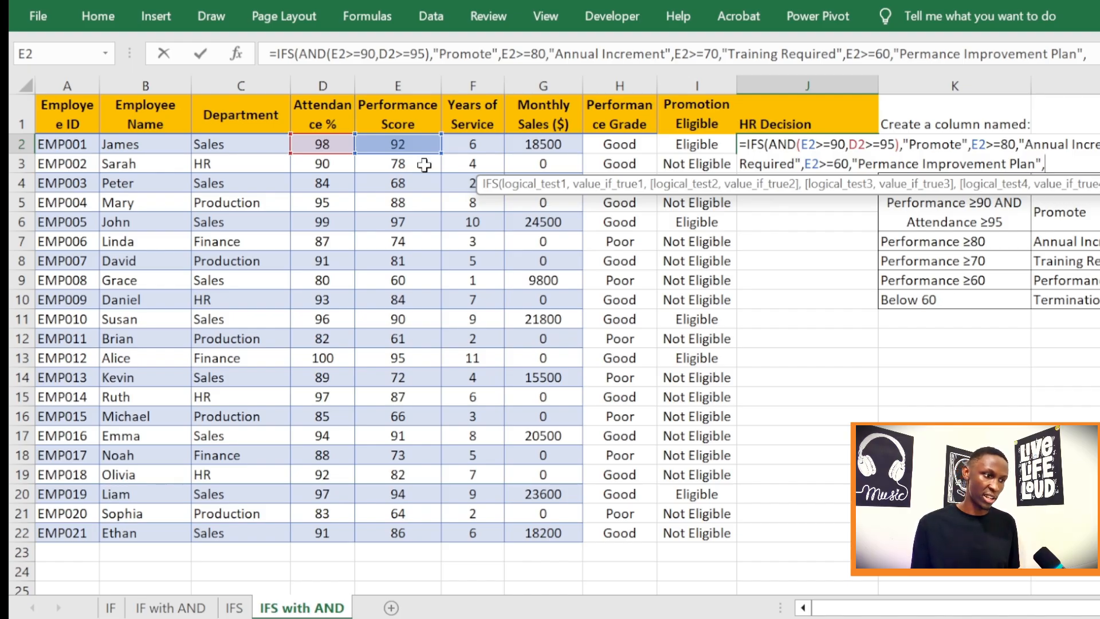
- Add the last IFS test E2<60 with the termination result from the rules table, and complete the formula in J2
left_click(413, 148)
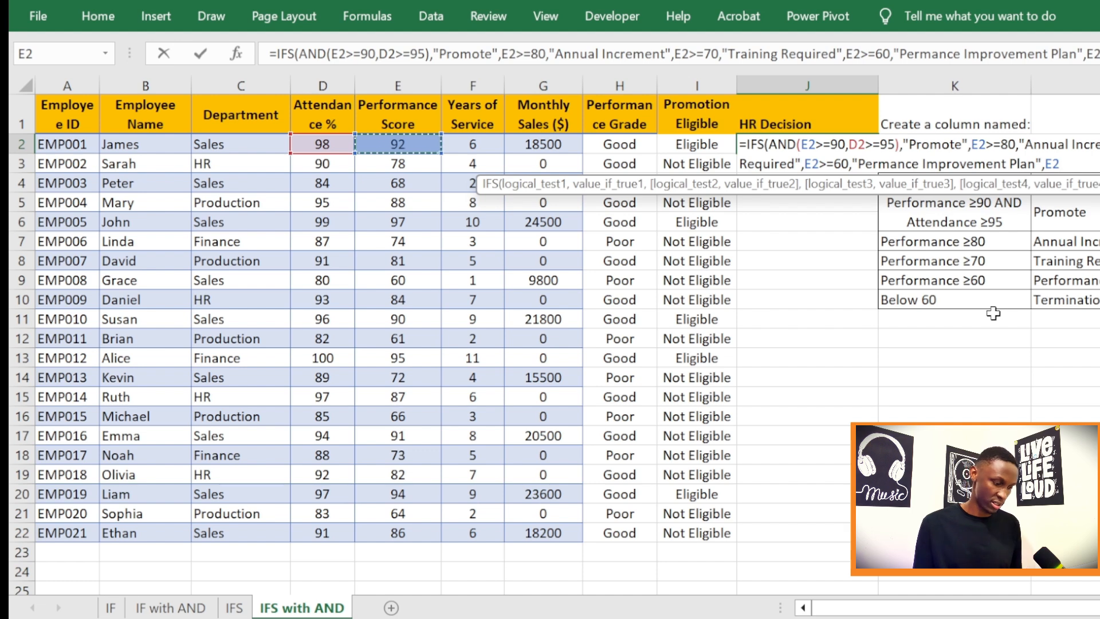
type("<")
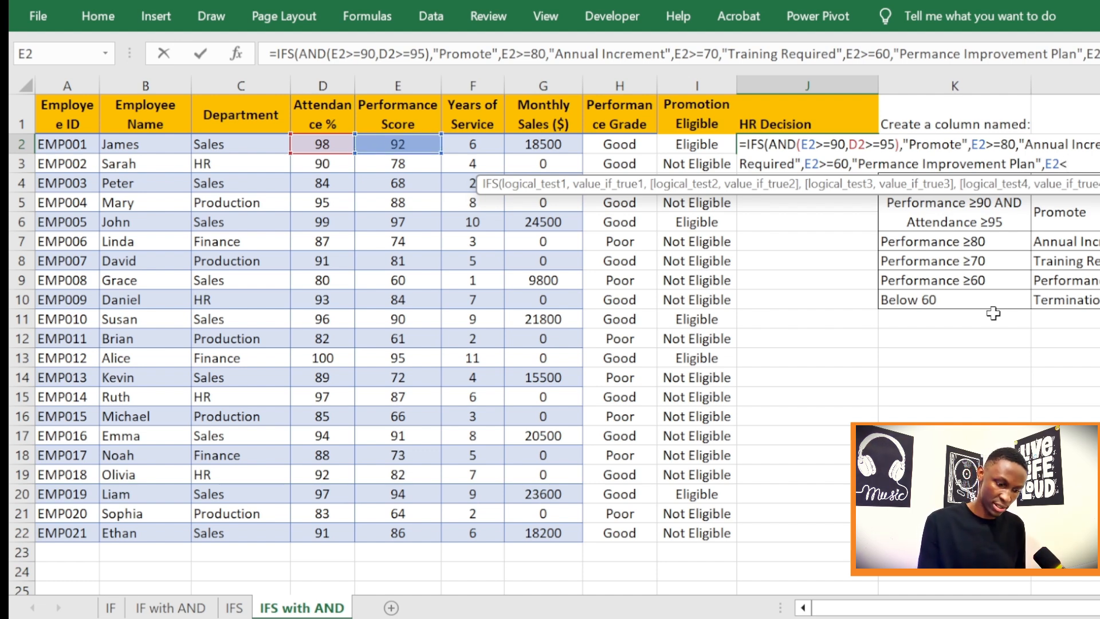
type("60,")
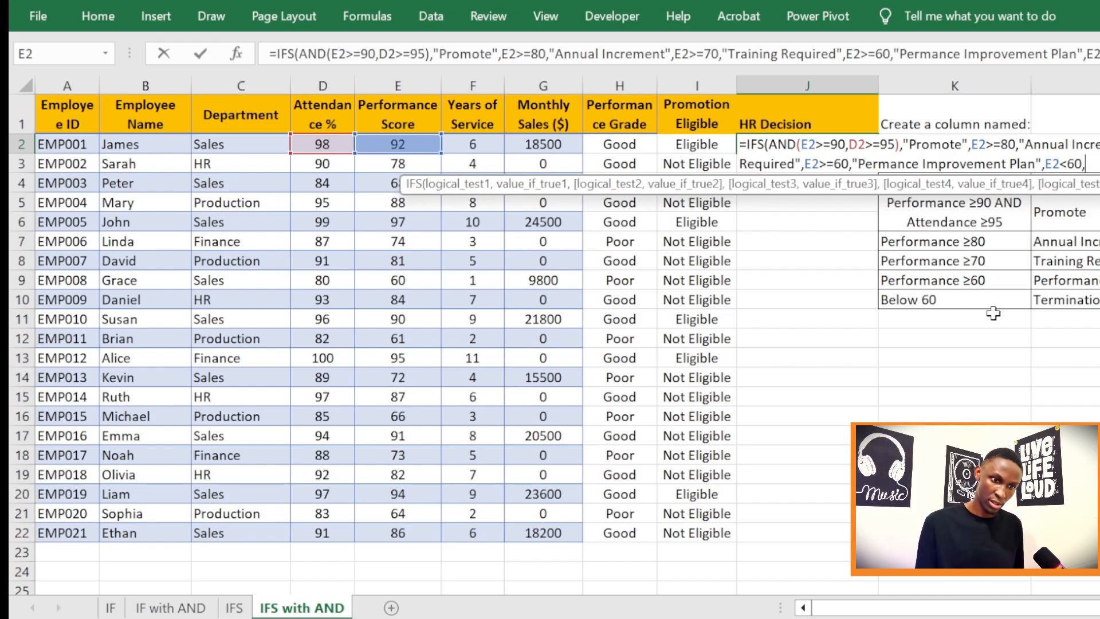
type("\"T")
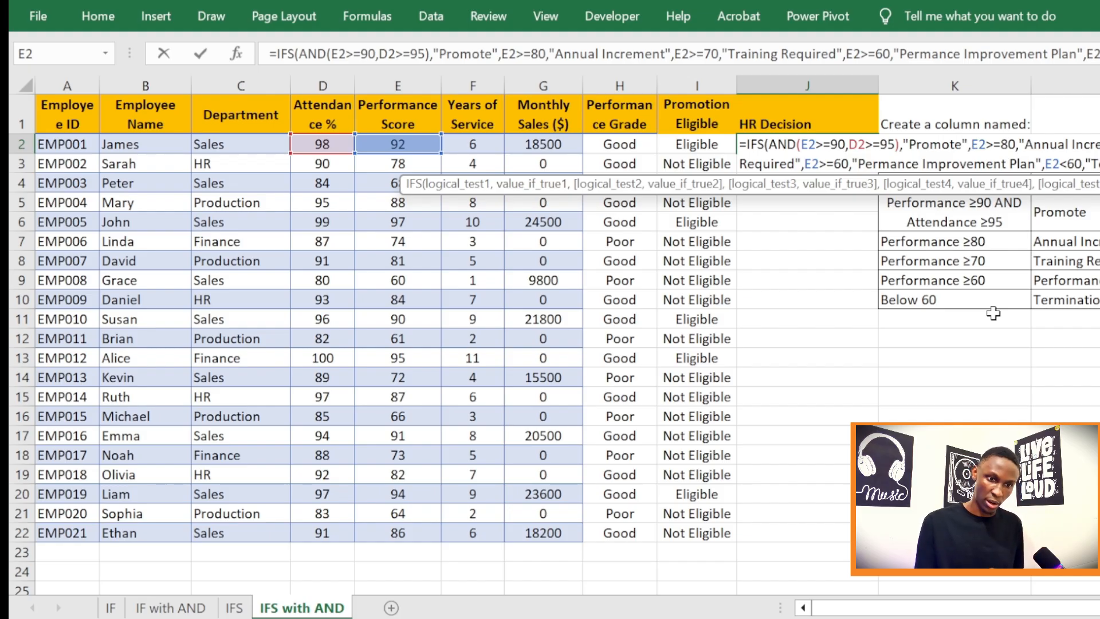
type(")")
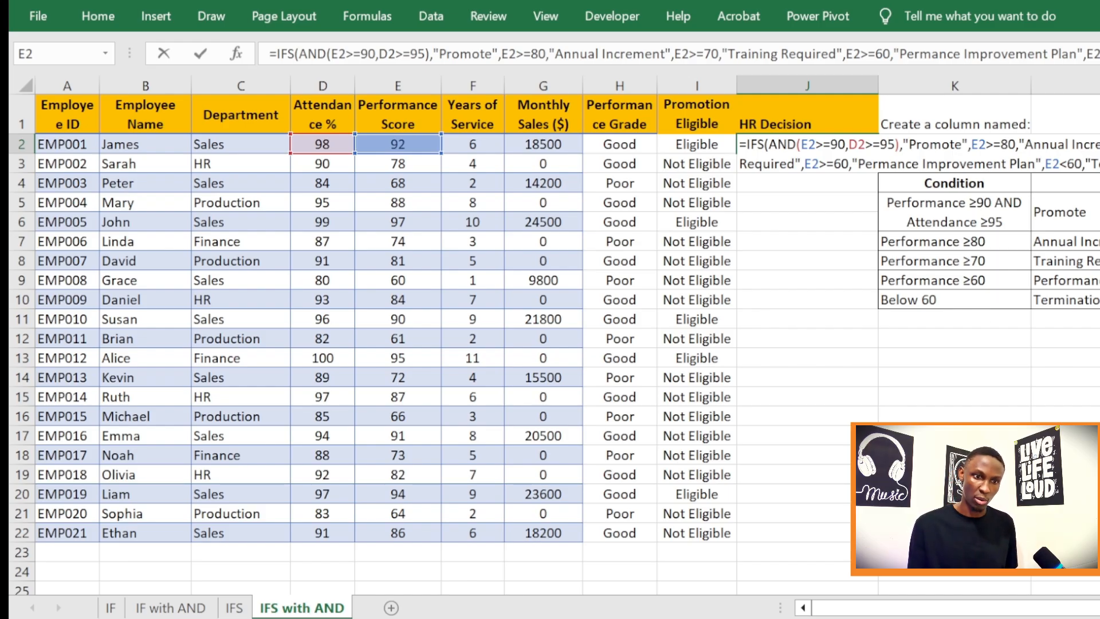
left_click_drag(587, 70, 587, 90)
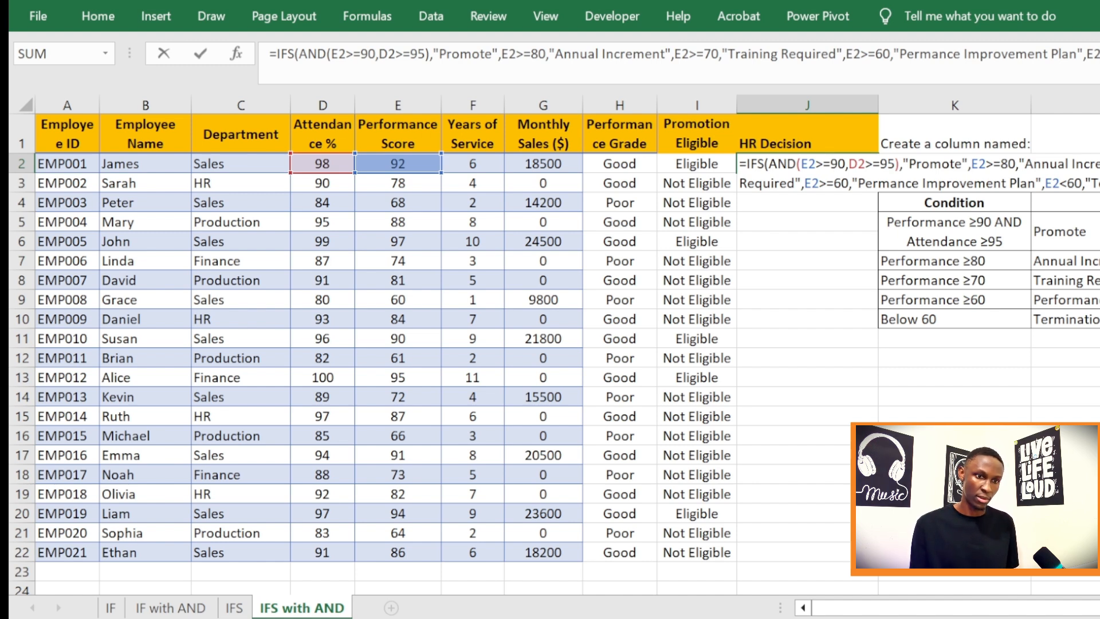
key("Return")
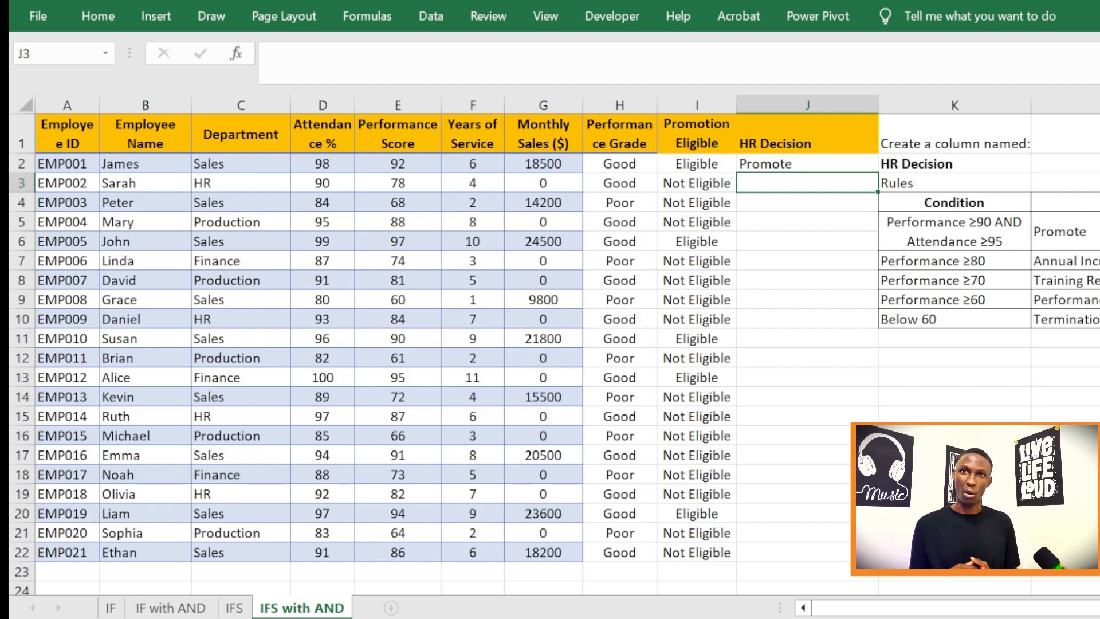
- Fill the HR Decision formula from J2 down to J22 and widen column J to fit the longest decision text
left_click(813, 165)
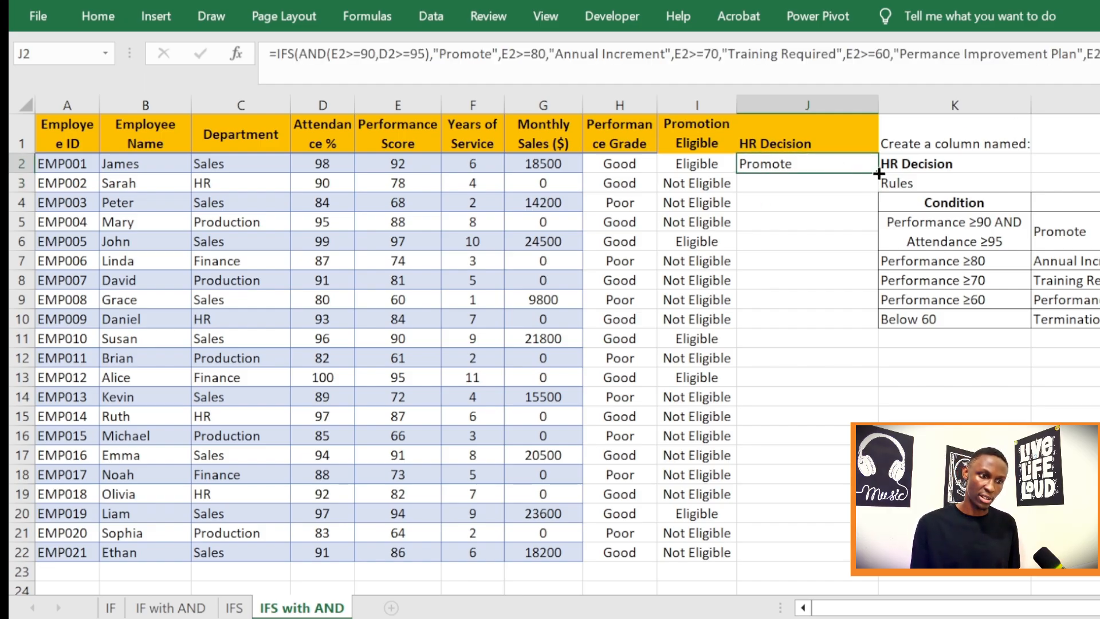
double_click(879, 172)
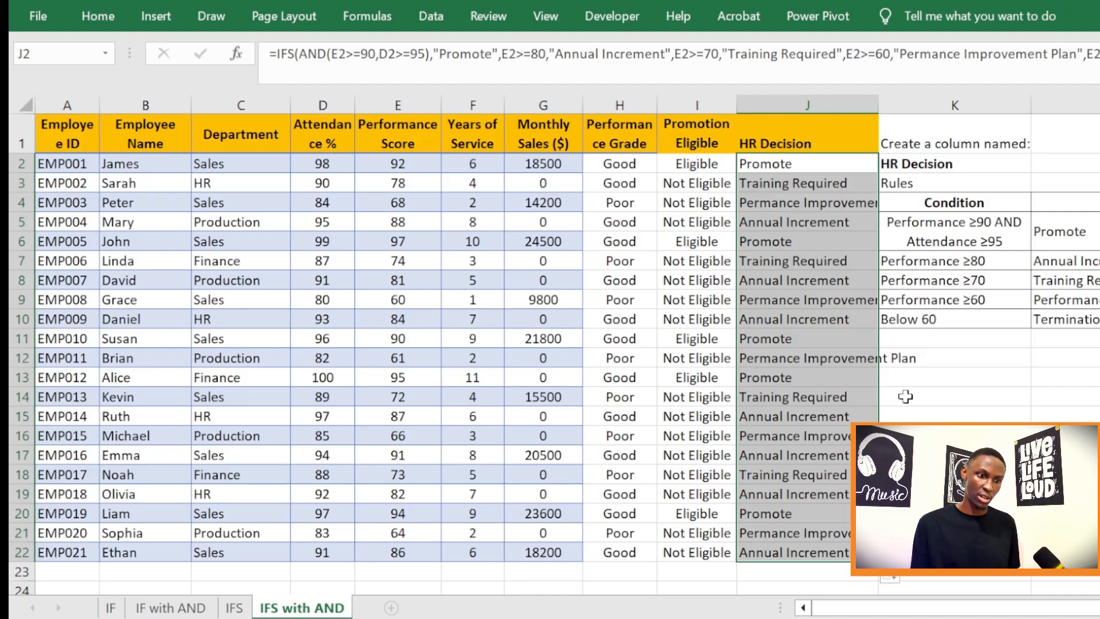
left_click_drag(879, 103, 935, 99)
left_click(1004, 339)
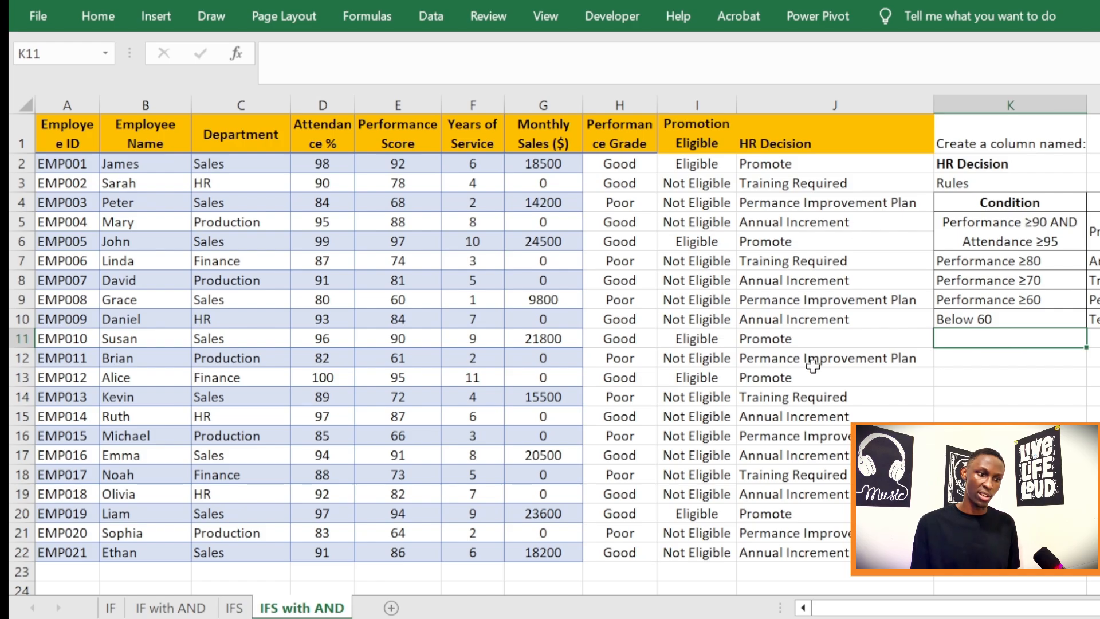